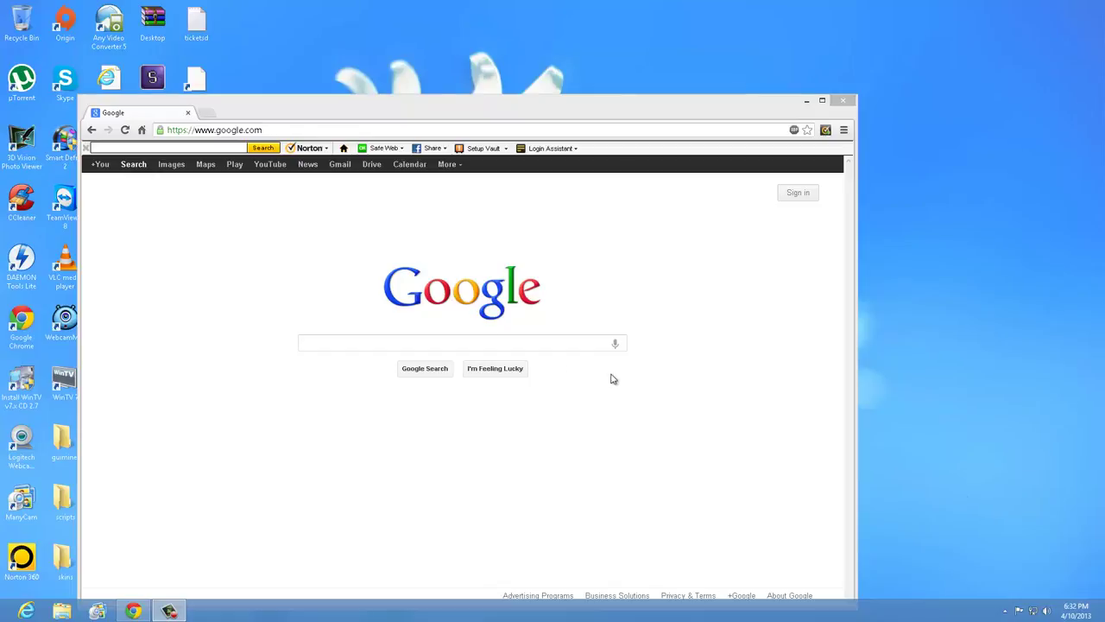
# Step: Search Google for "ccleaner" and download the latest version of CCleaner Free from FileHippo
pyautogui.click(541, 343)
pyautogui.write('ccleaner')
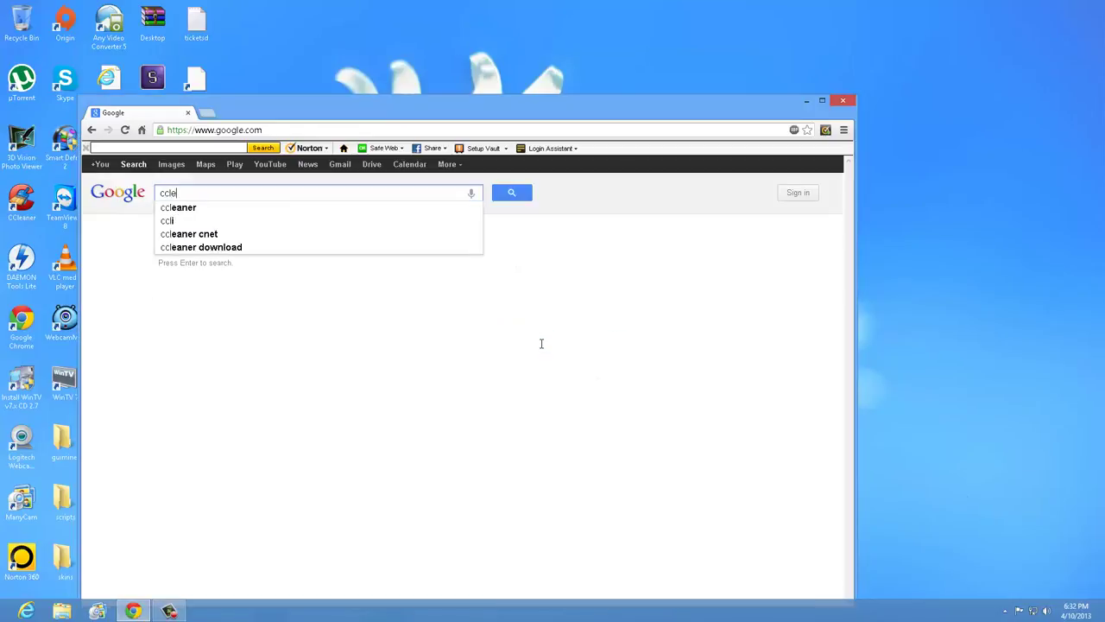
pyautogui.press('Return')
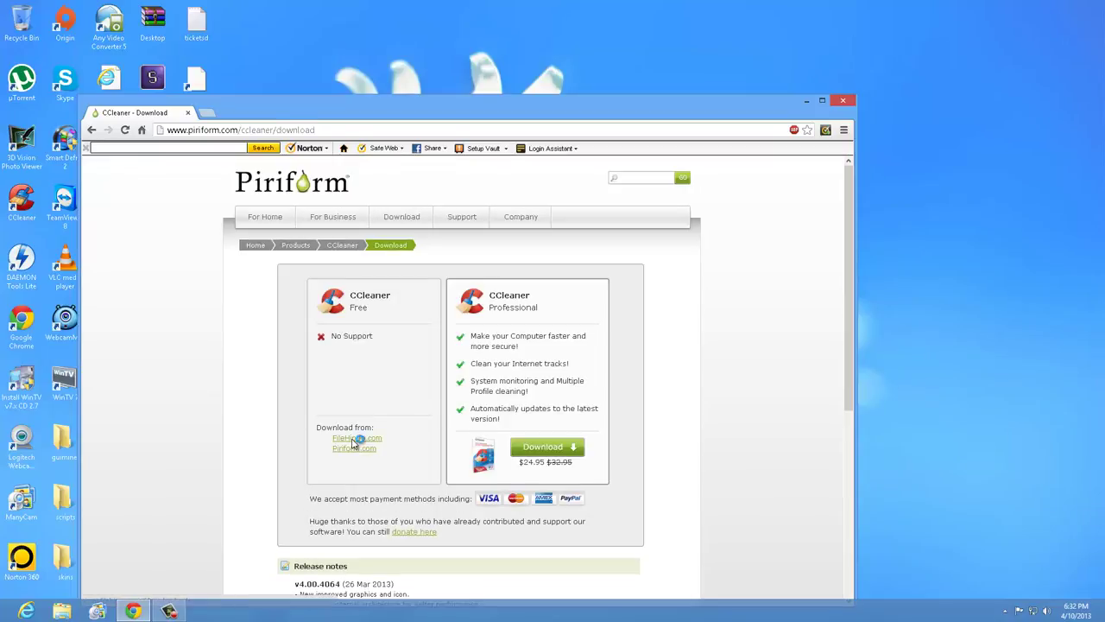
pyautogui.click(356, 439)
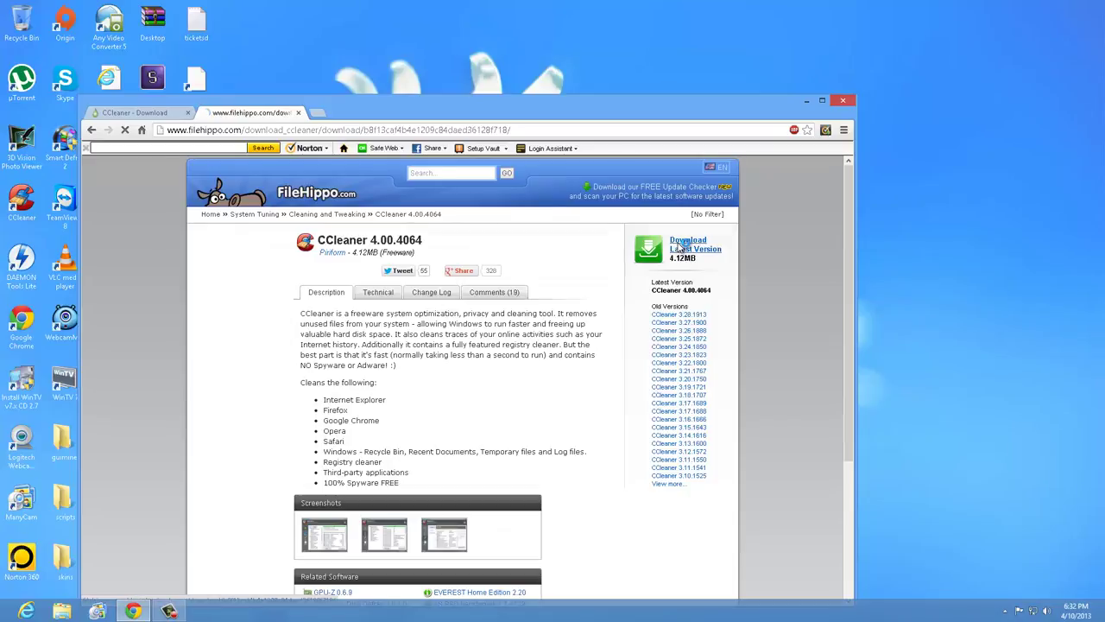
pyautogui.click(677, 244)
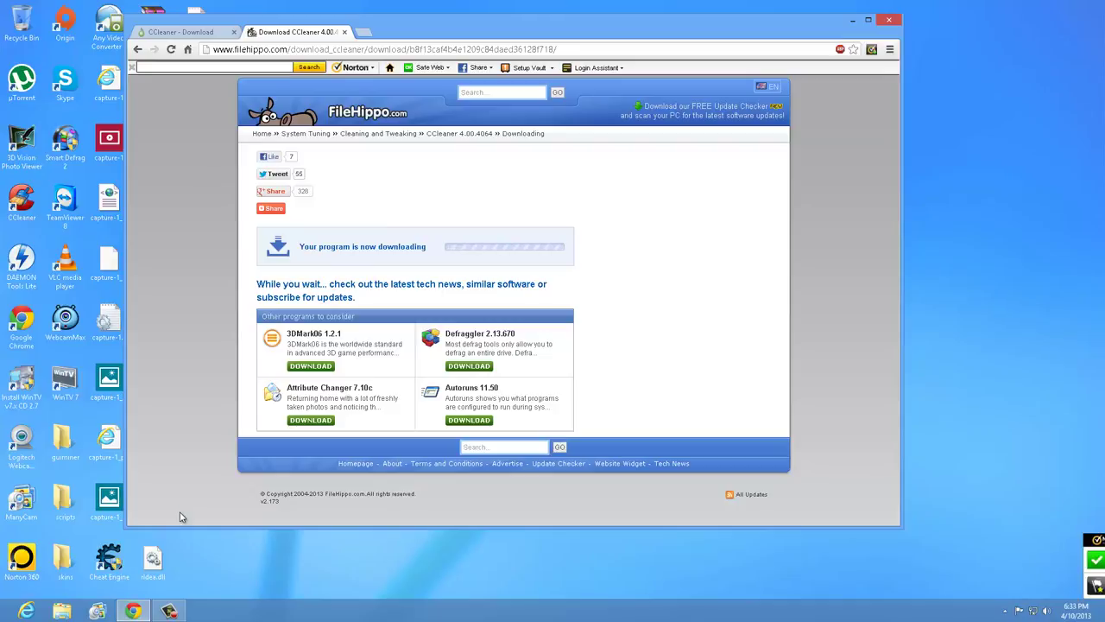
# Step: Install CCleaner v4.00 with the default install options and run it when setup finishes
pyautogui.click(598, 316)
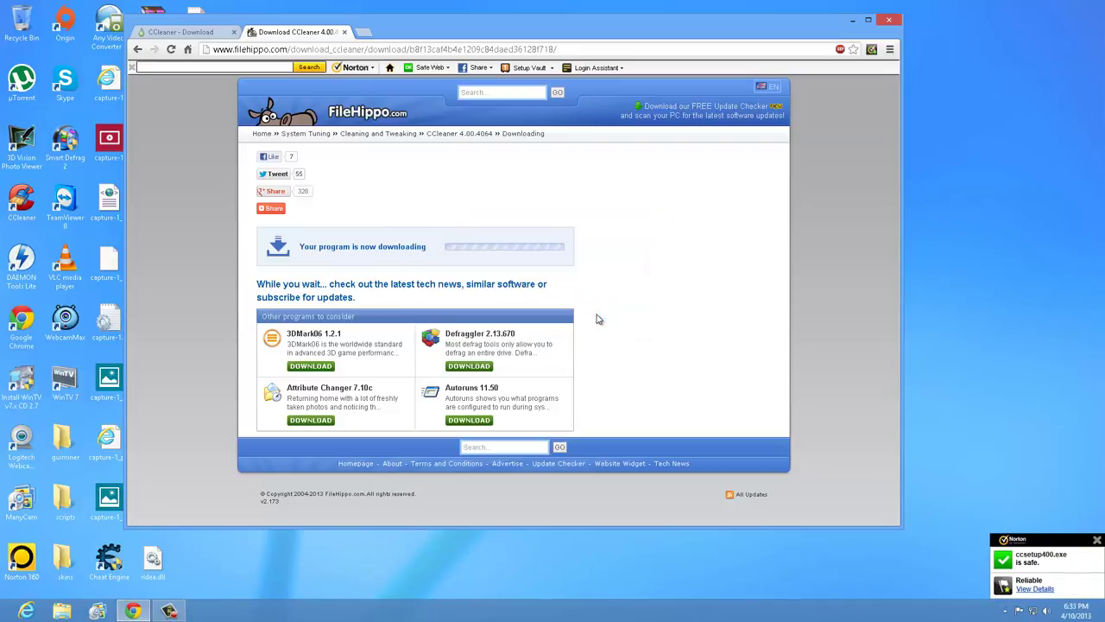
pyautogui.click(662, 398)
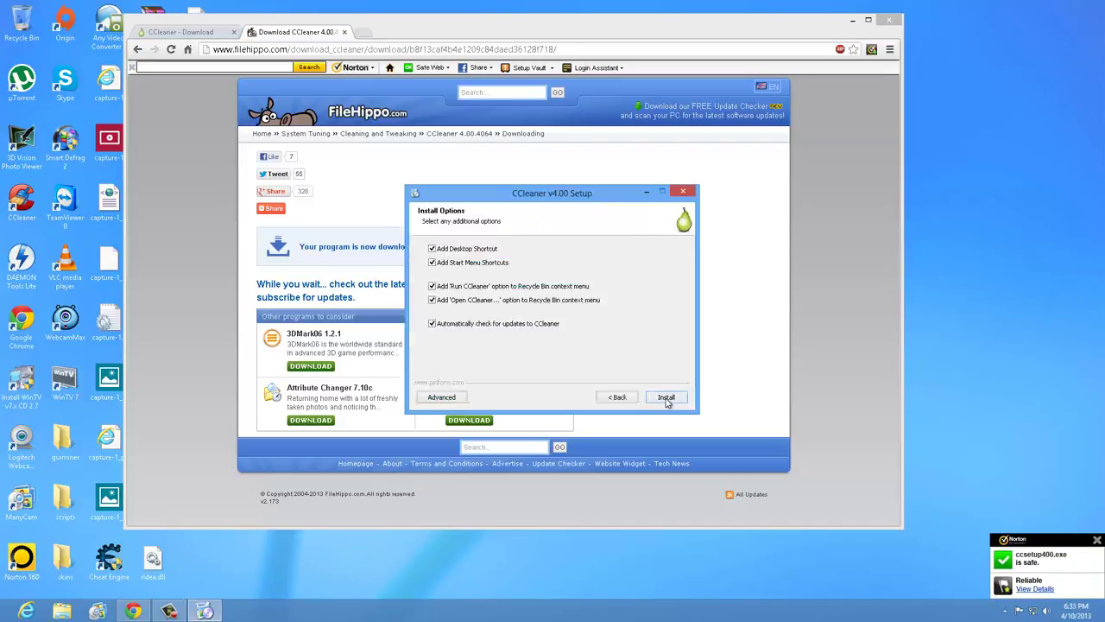
pyautogui.click(473, 288)
pyautogui.click(667, 402)
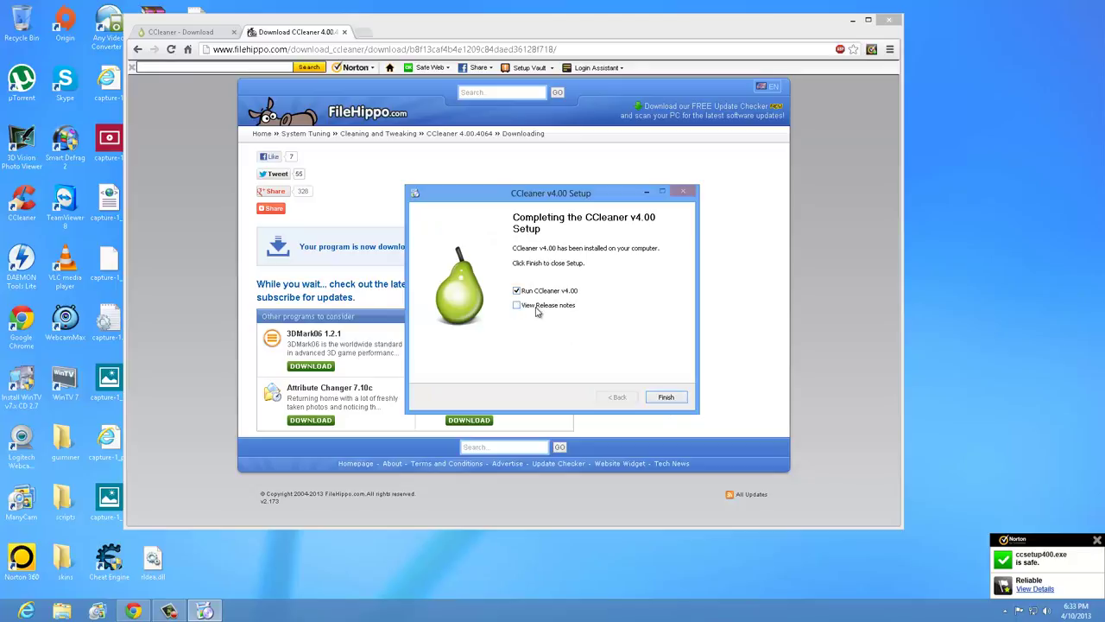
pyautogui.click(665, 396)
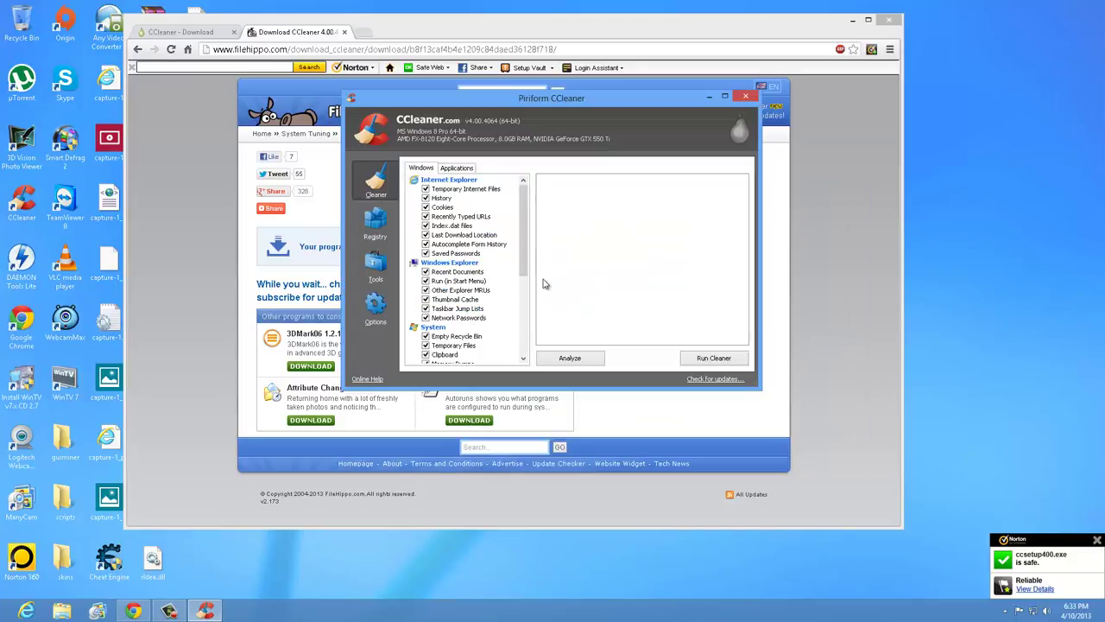
# Step: Review the Windows and Applications cleaning options and run the cleaner on all the selected items
pyautogui.scroll(-5, 473, 258)
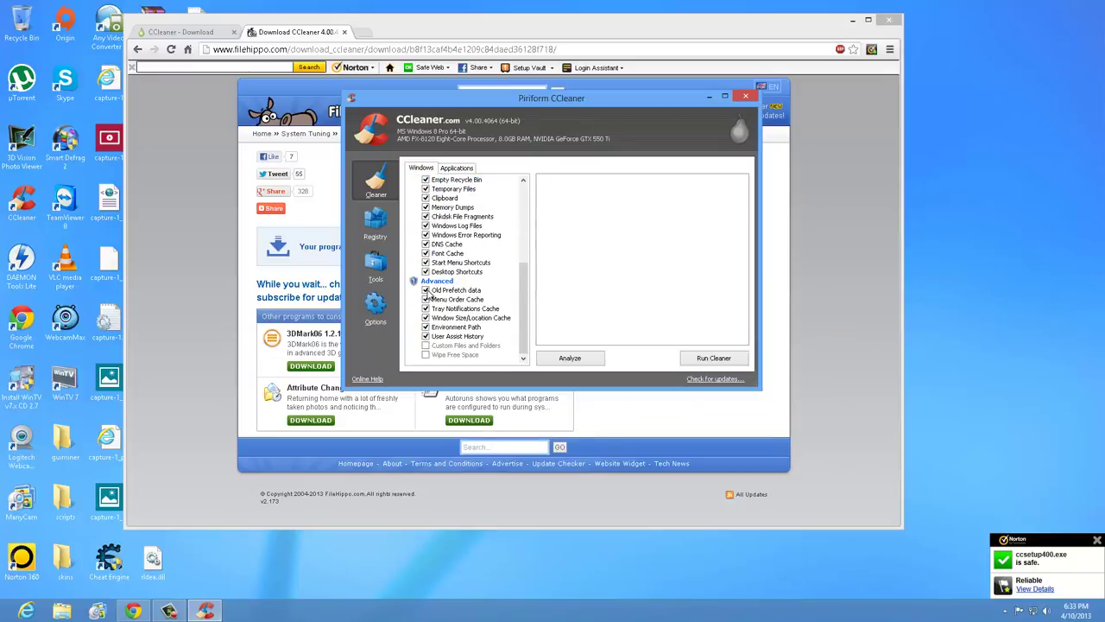
pyautogui.click(452, 171)
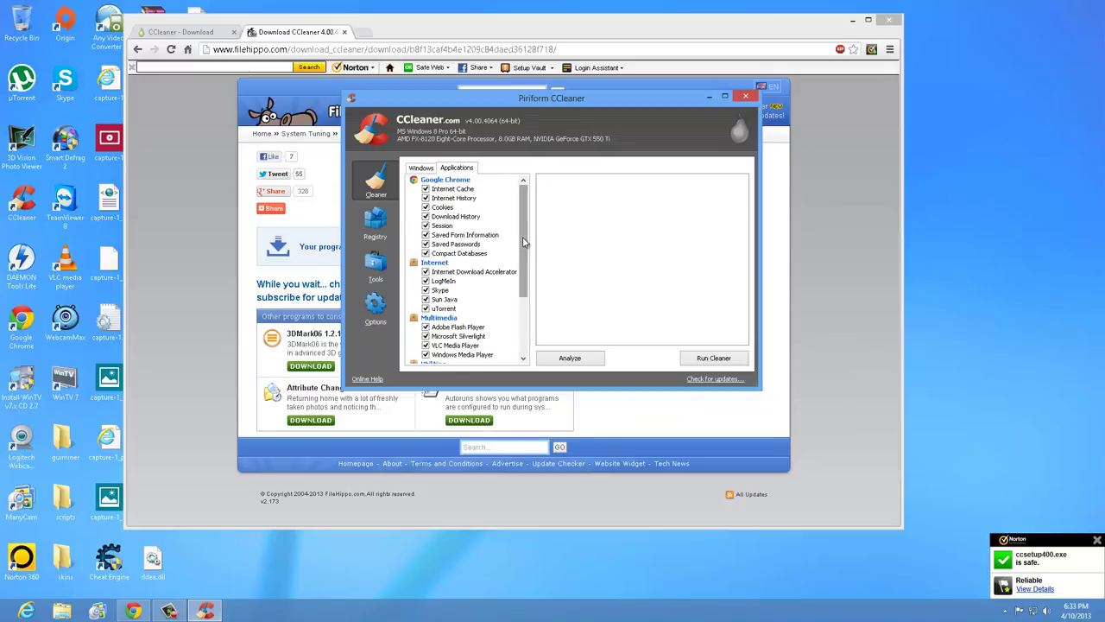
pyautogui.scroll(-5, 480, 225)
pyautogui.click(712, 356)
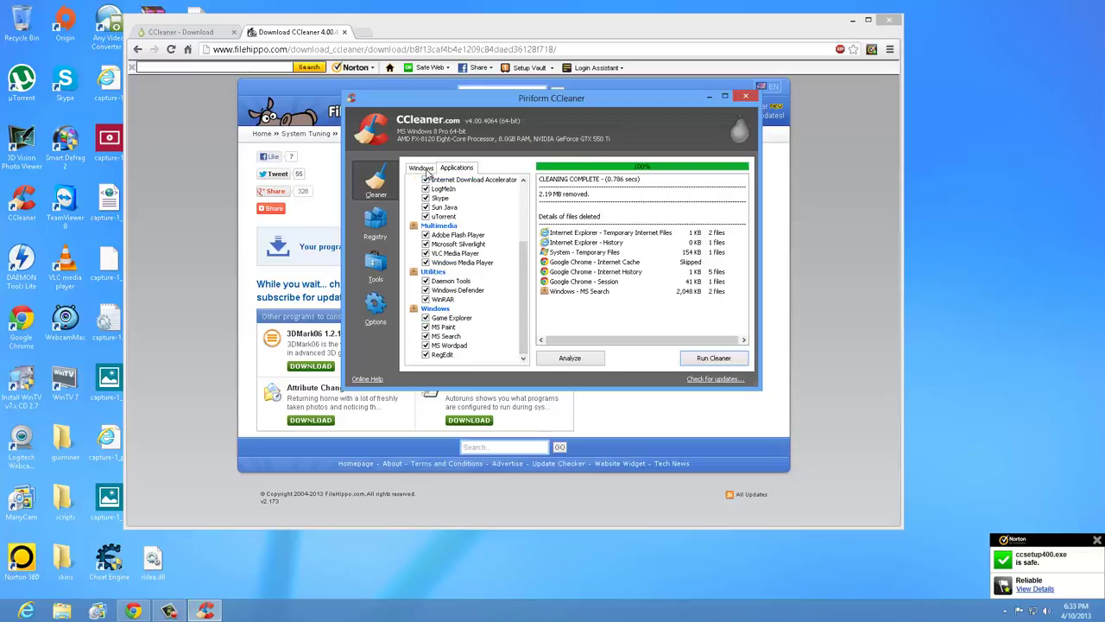
# Step: Scan the registry for issues, fix all selected issues without backing up the registry, and close CCleaner
pyautogui.click(421, 169)
pyautogui.click(375, 223)
pyautogui.click(589, 358)
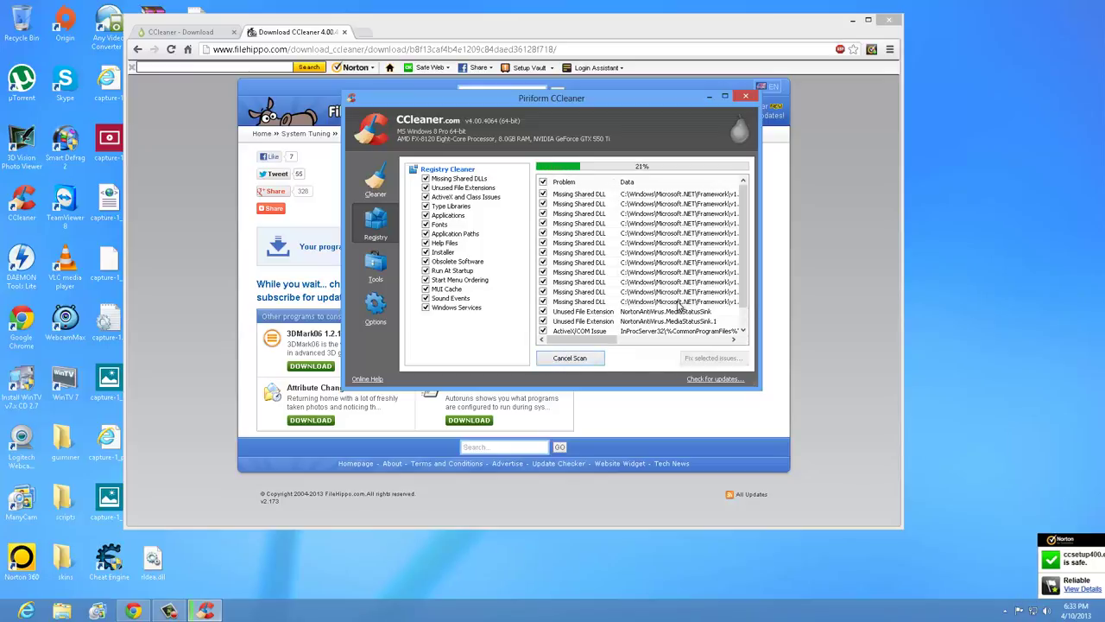
pyautogui.click(700, 363)
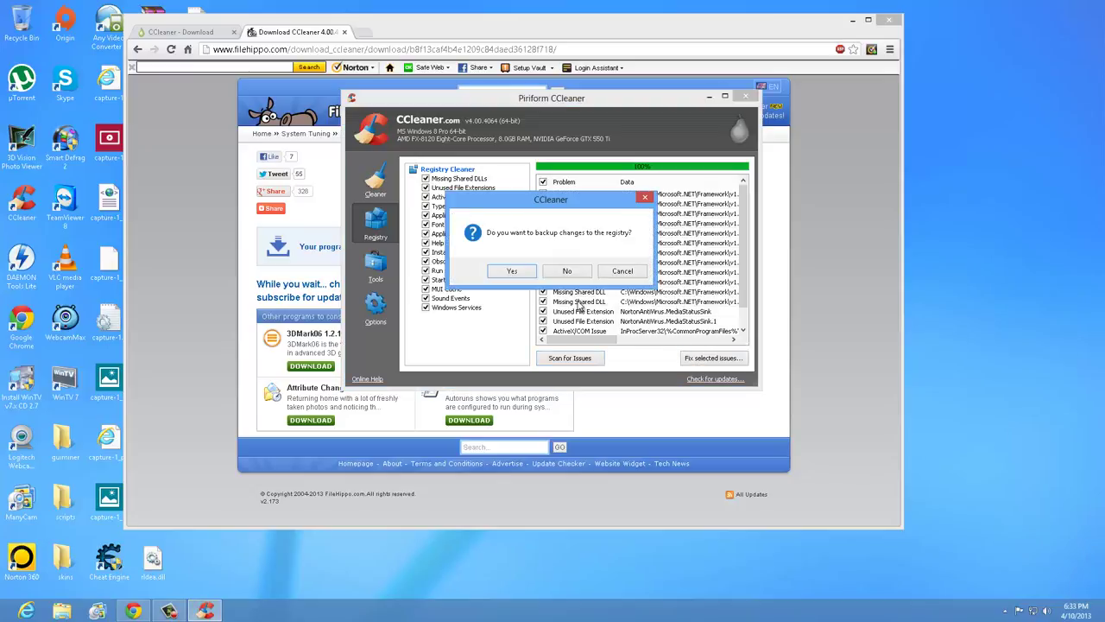
pyautogui.click(566, 270)
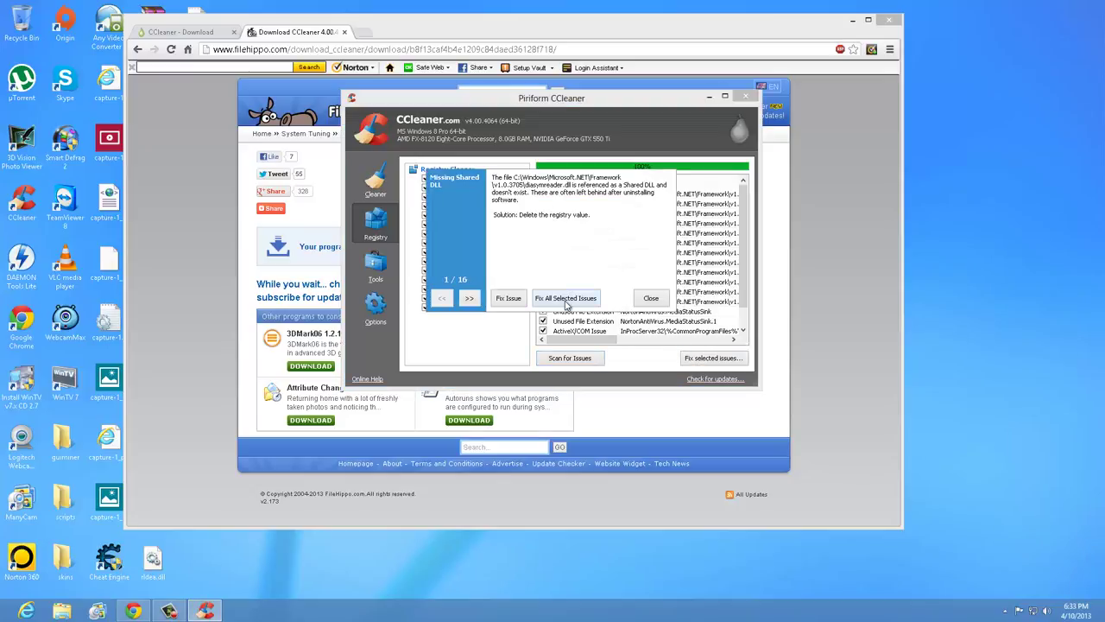
pyautogui.click(566, 298)
pyautogui.click(651, 298)
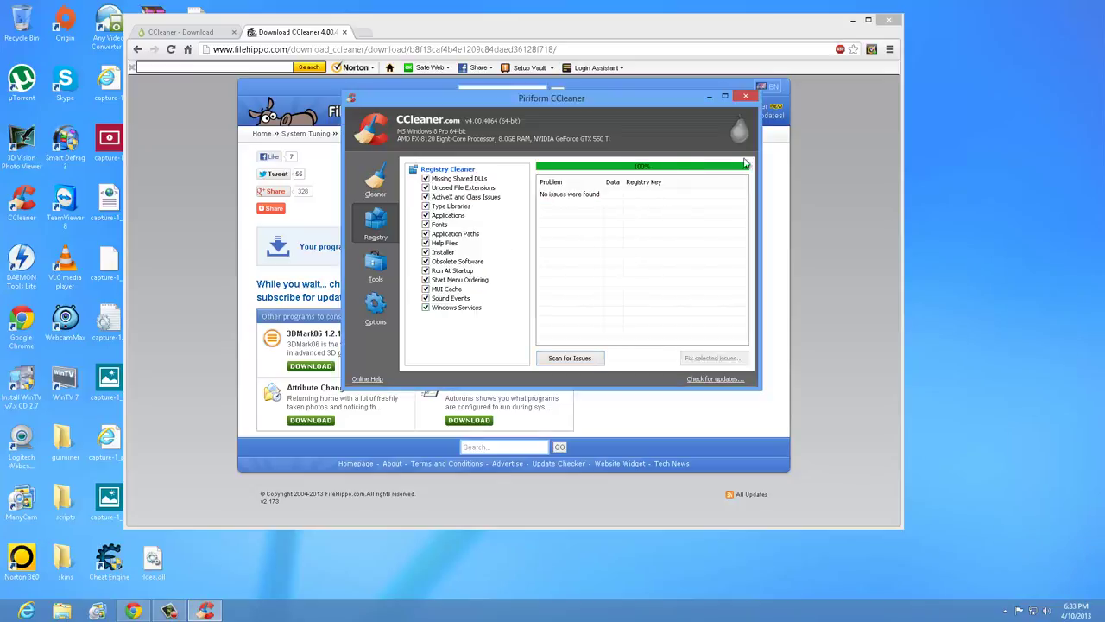
pyautogui.click(746, 96)
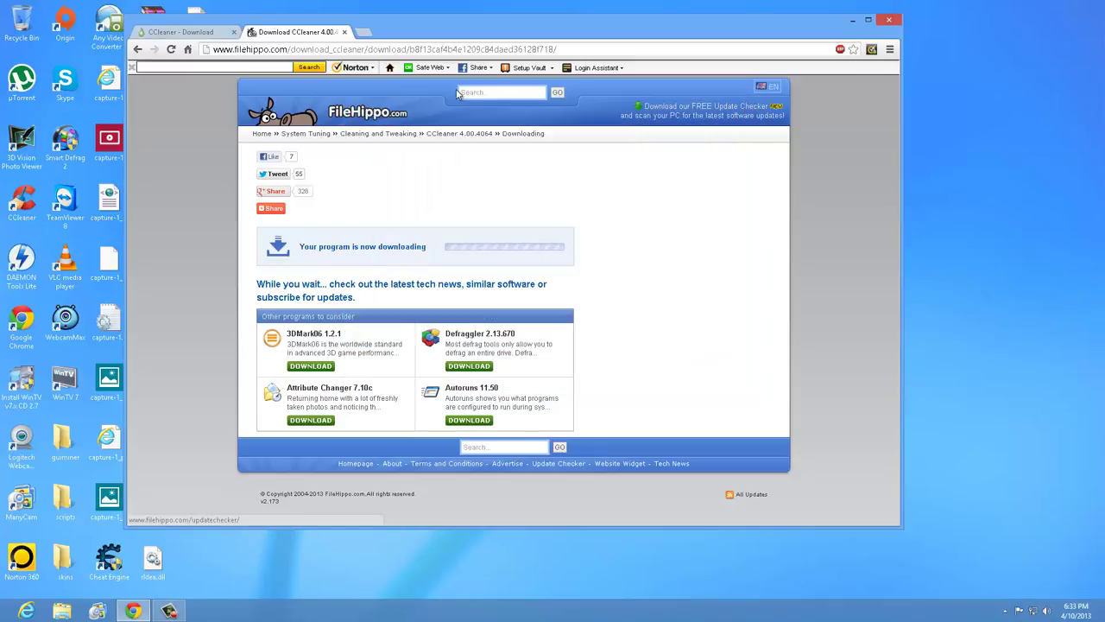
# Step: Search Google for "adblocker plus", open the adblockplus.org site and bookmark it in the Bookmarks bar
pyautogui.click(188, 50)
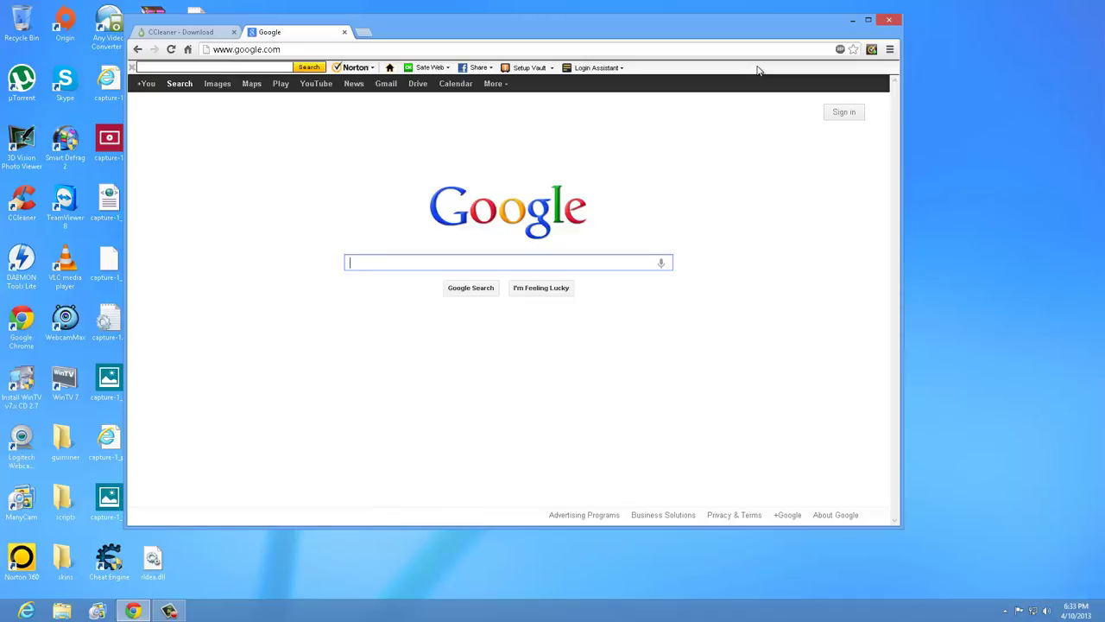
pyautogui.write('adbk')
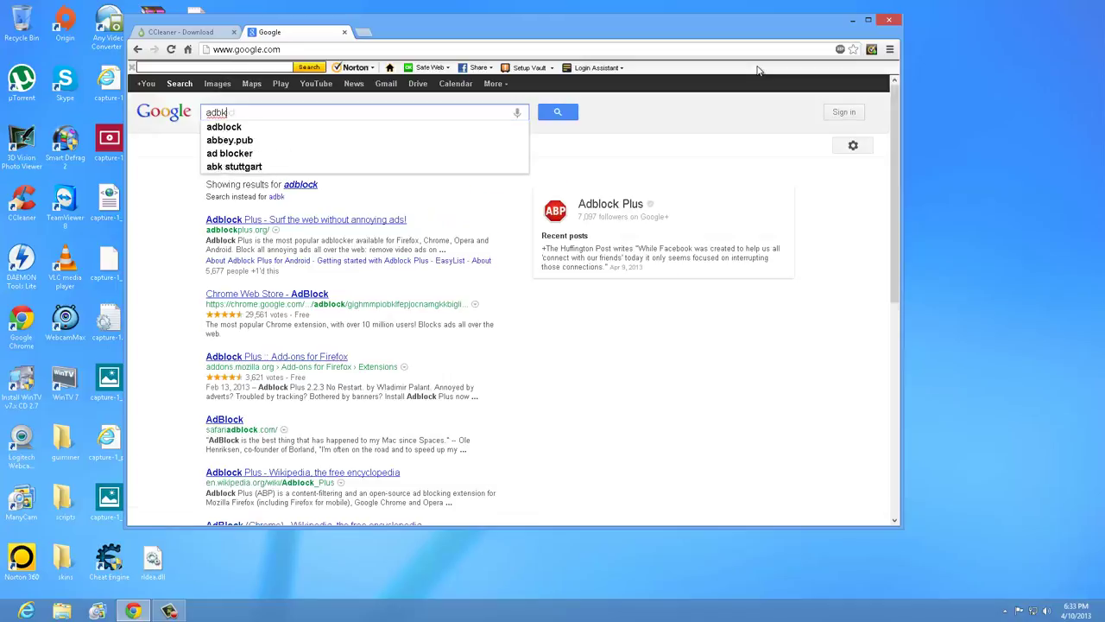
pyautogui.press('BackSpace')
pyautogui.write('locker plus')
pyautogui.press('Return')
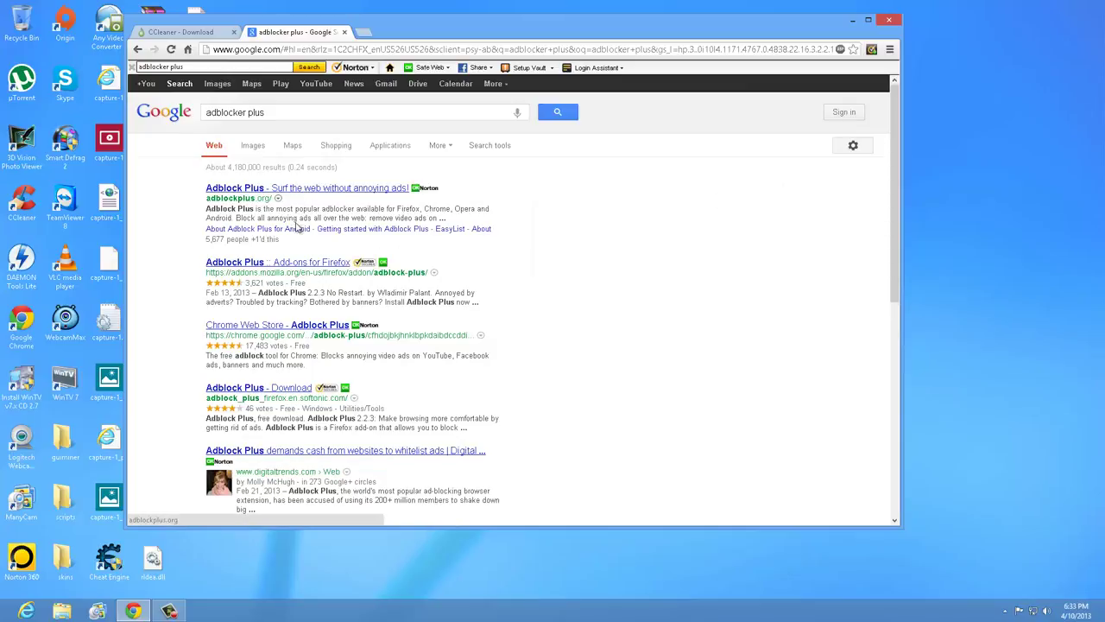
pyautogui.click(245, 189)
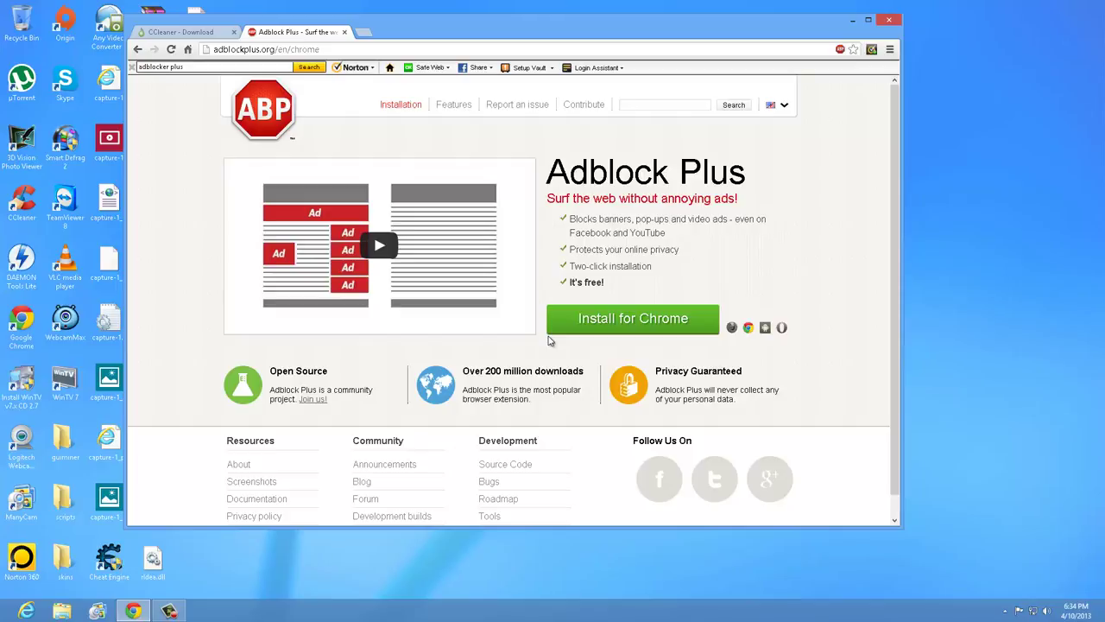
pyautogui.click(852, 50)
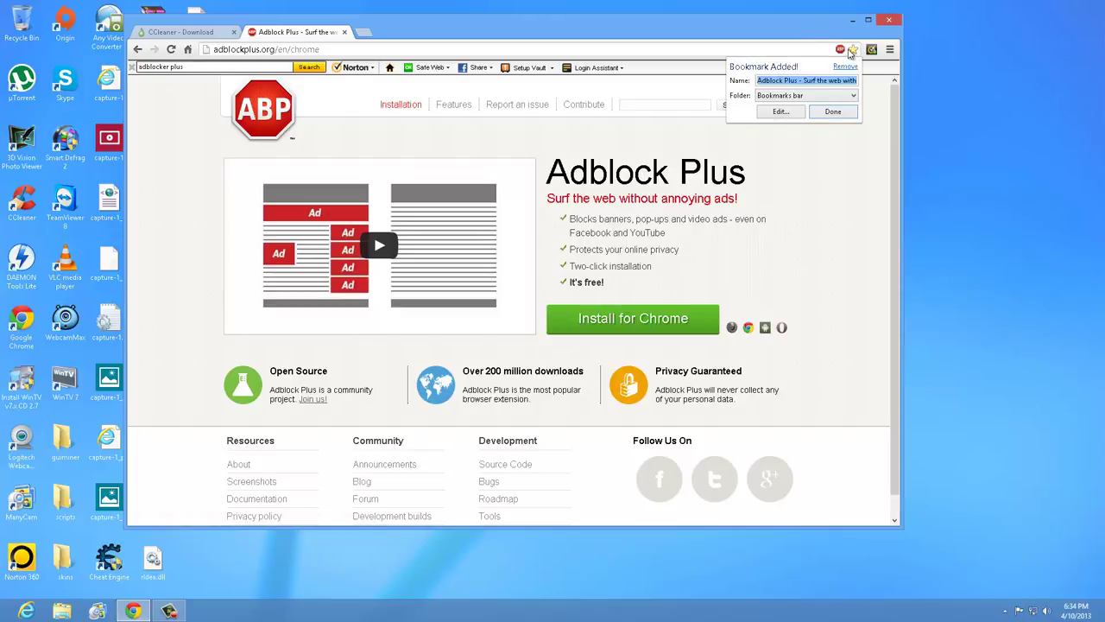
pyautogui.click(832, 112)
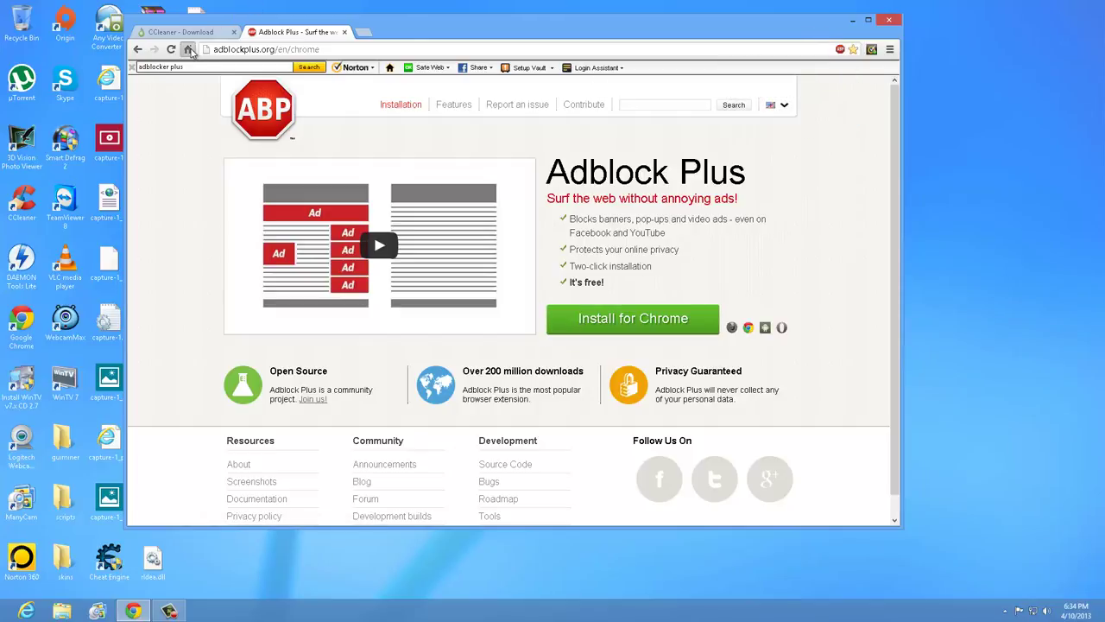
pyautogui.click(189, 50)
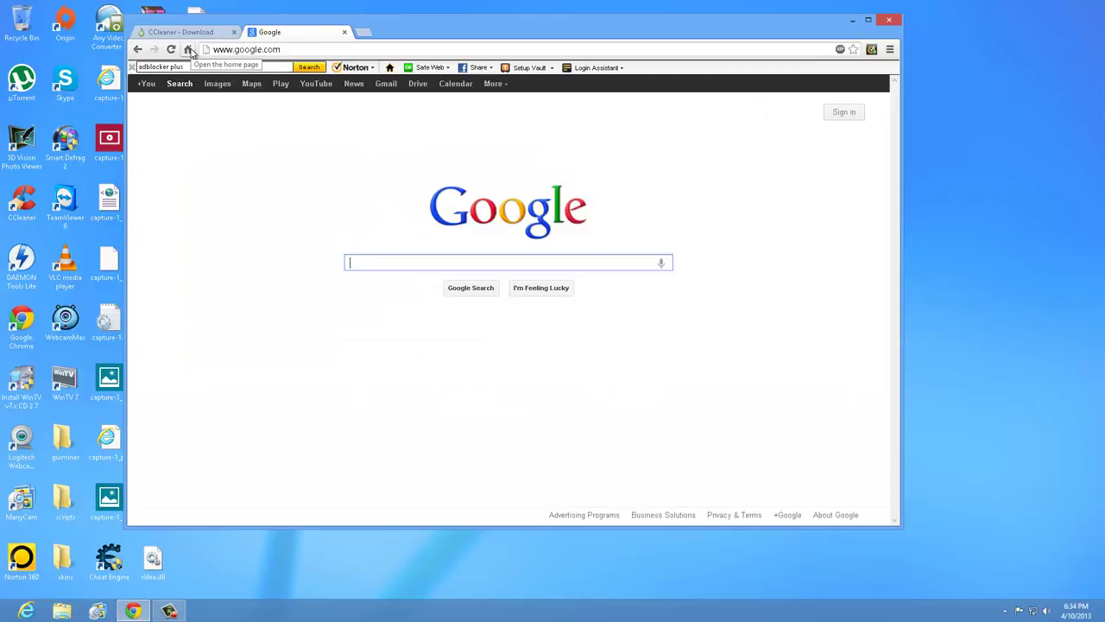
pyautogui.write('ms')
pyautogui.press('Return')
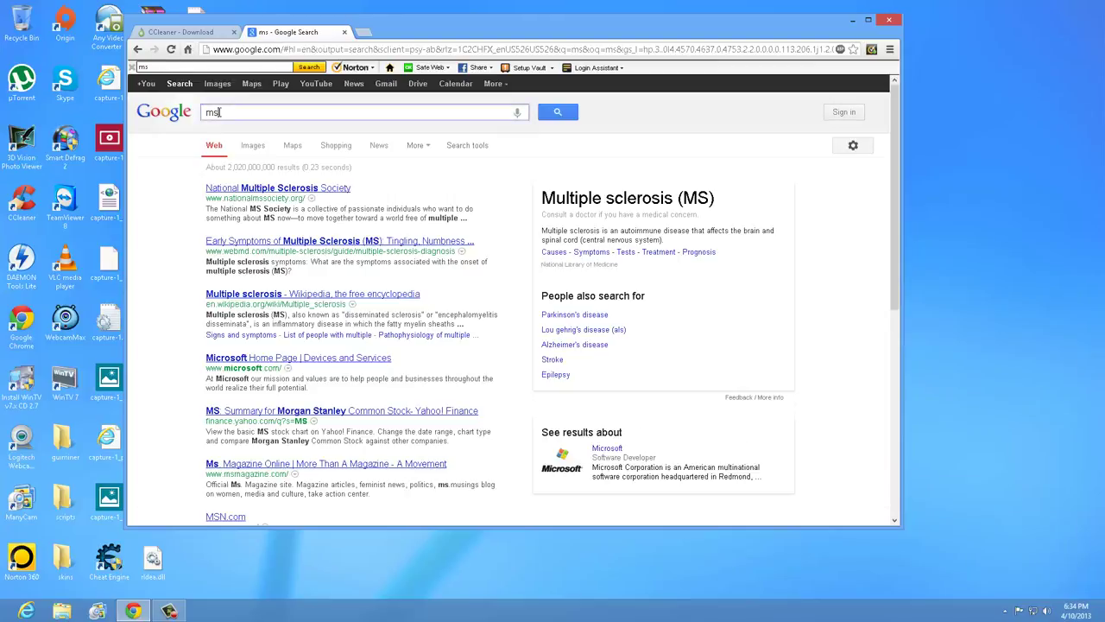
pyautogui.write('n')
pyautogui.press('Return')
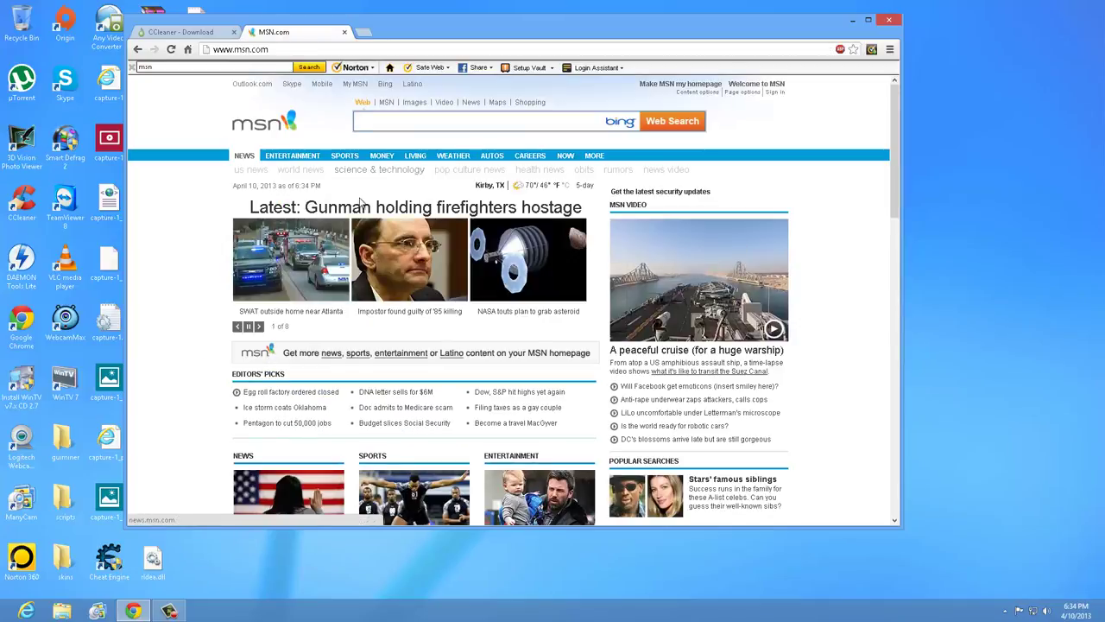
pyautogui.scroll(-4, 760, 265)
pyautogui.scroll(2, 760, 265)
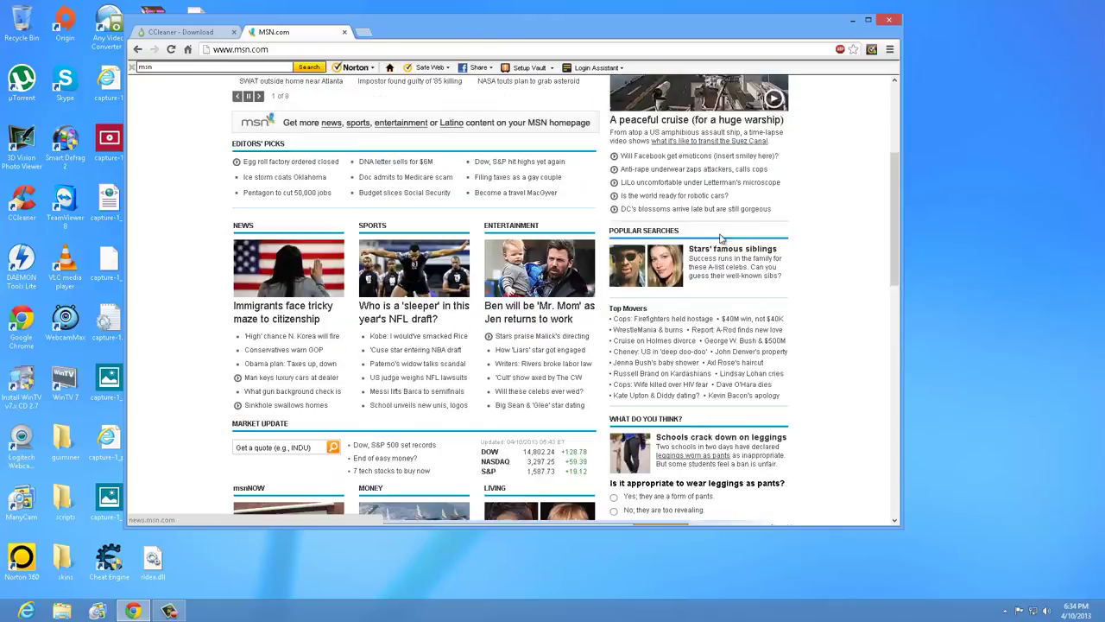
pyautogui.scroll(-10, 768, 269)
pyautogui.scroll(10, 762, 289)
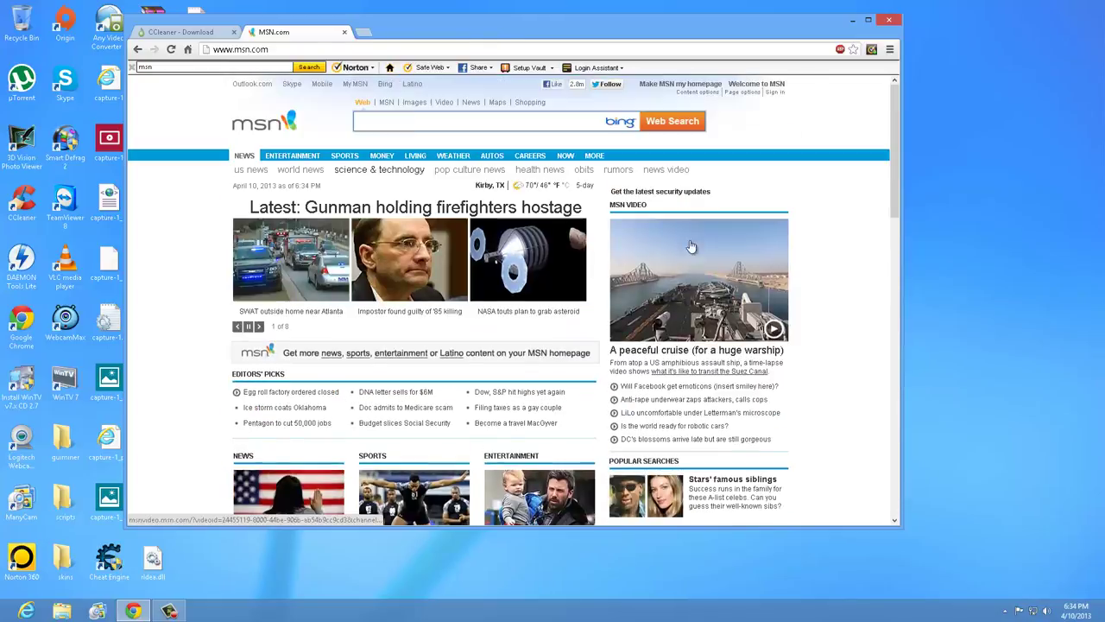
pyautogui.click(282, 49)
pyautogui.write('www.')
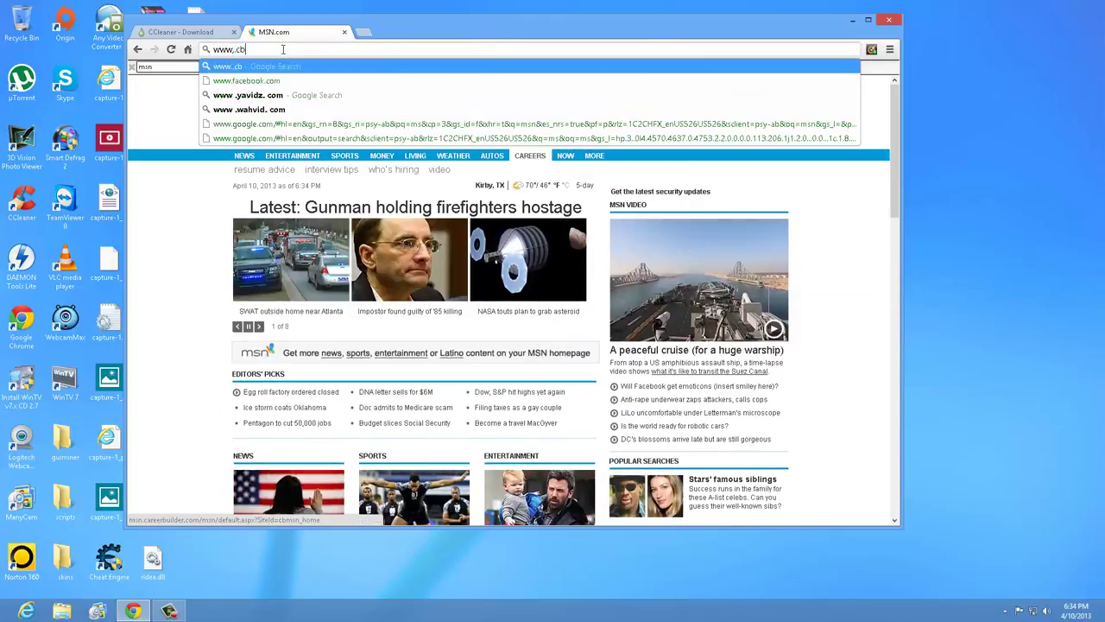
pyautogui.write('cnn.com')
pyautogui.press('Return')
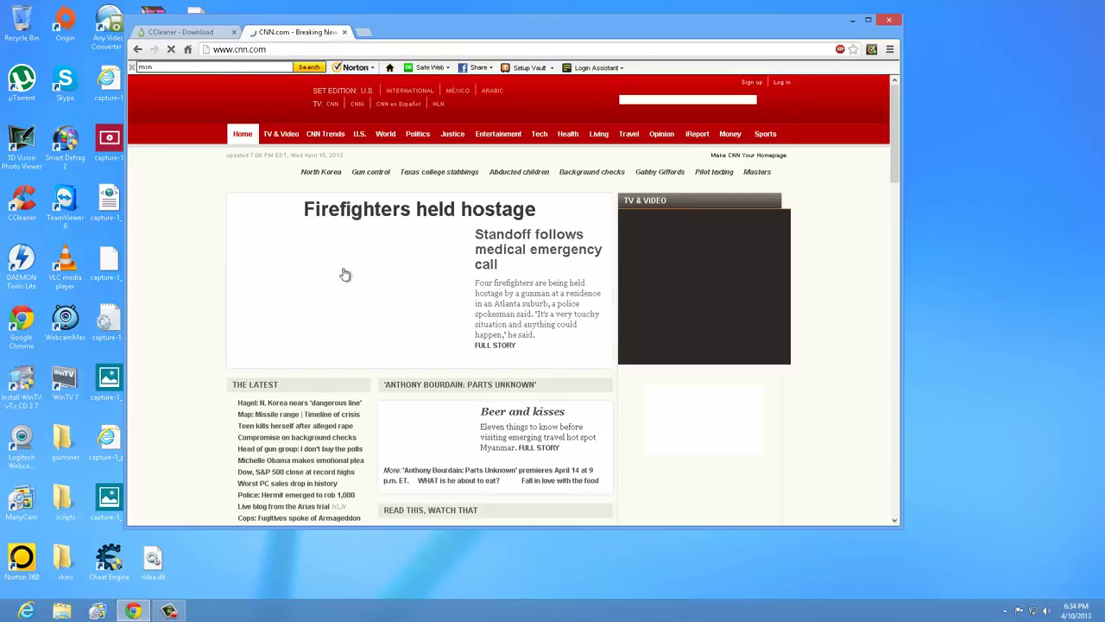
pyautogui.scroll(-15, 349, 276)
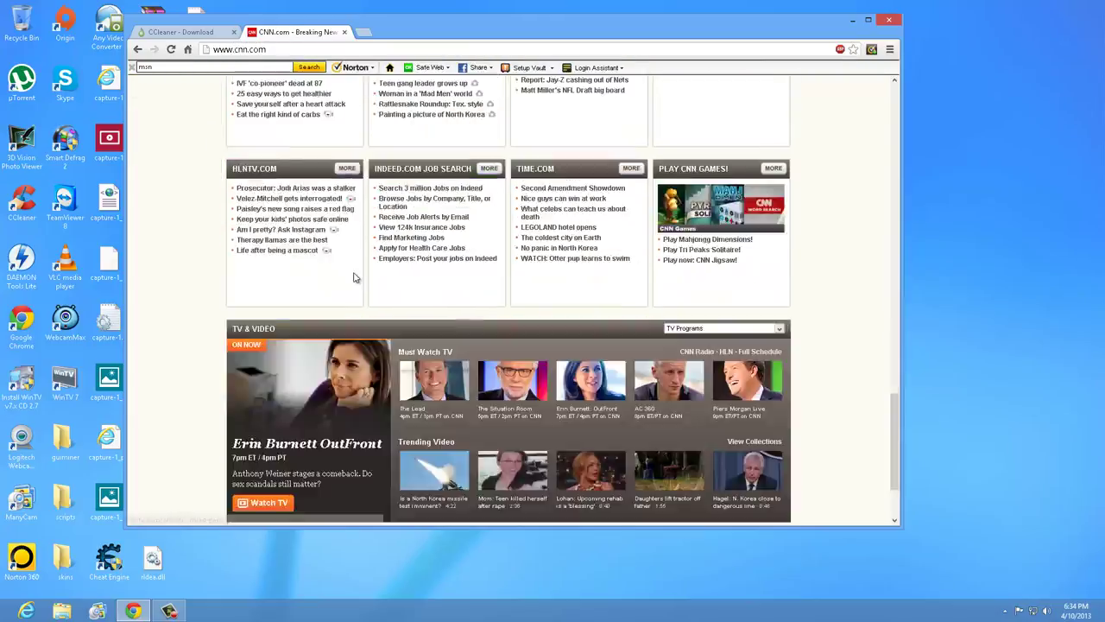
pyautogui.scroll(6, 355, 275)
pyautogui.scroll(10, 358, 274)
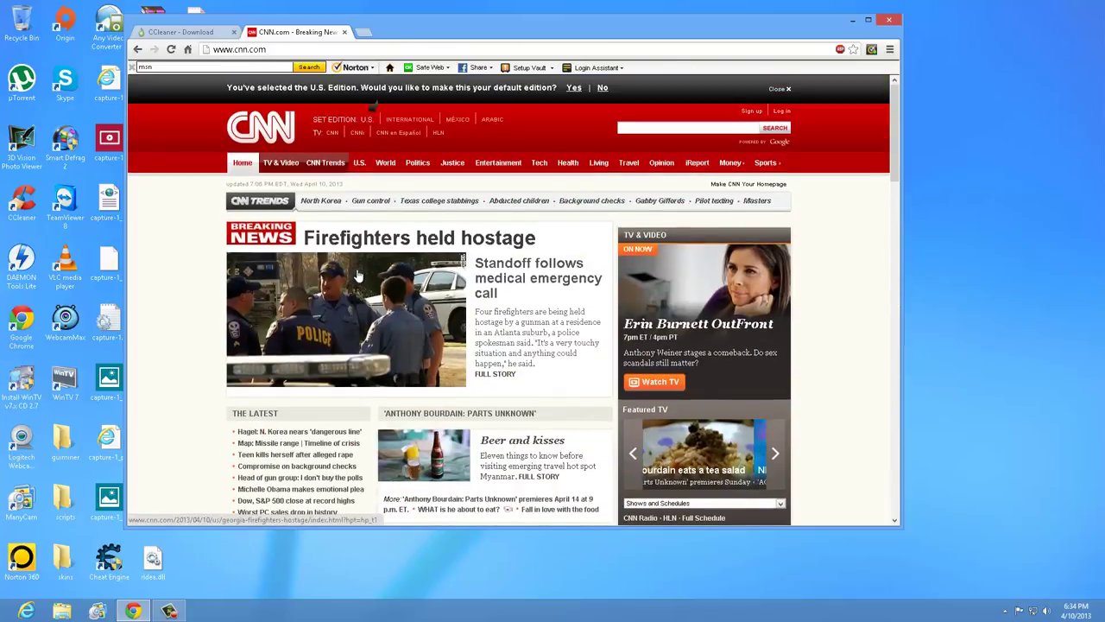
pyautogui.click(602, 88)
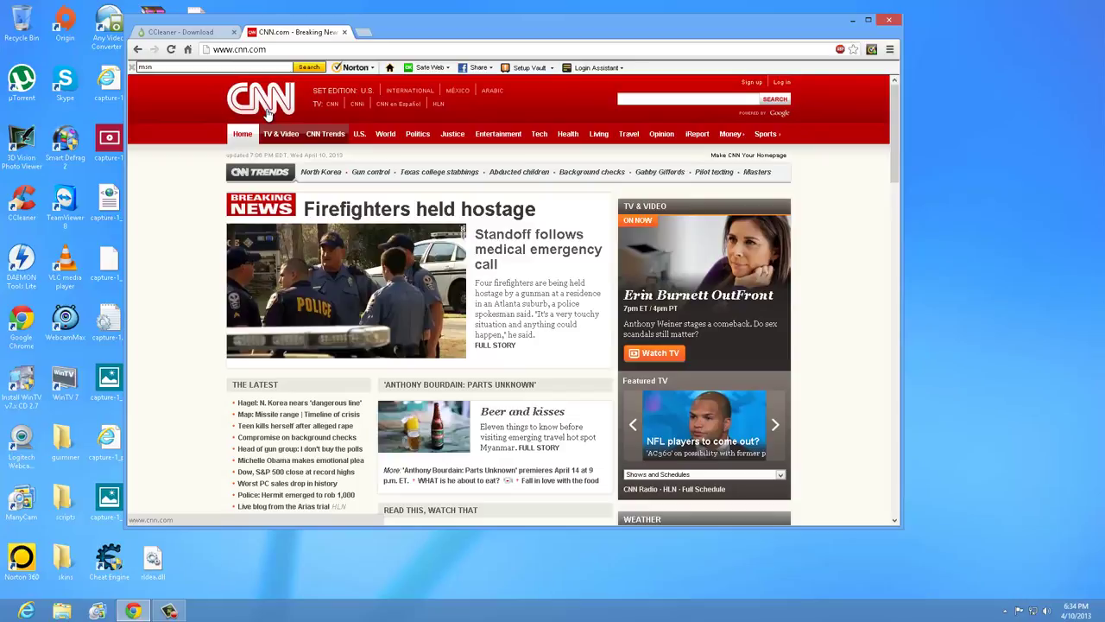
# Step: Return to the Google home page, close the CCleaner download tab and search for "smart defrag"
pyautogui.click(187, 49)
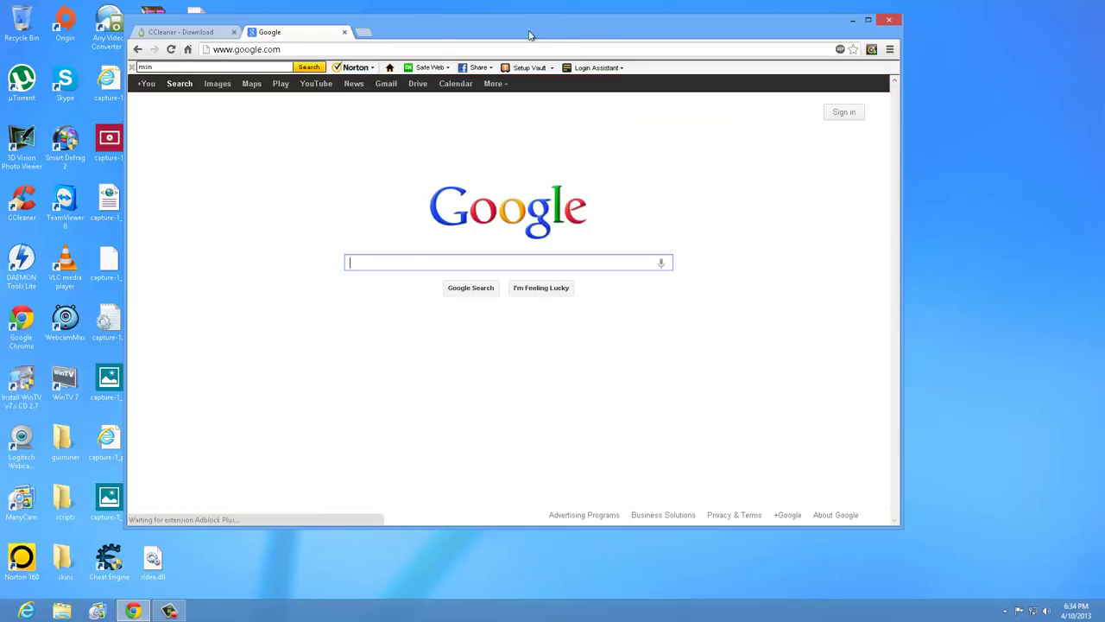
pyautogui.moveTo(560, 35); pyautogui.dragTo(730, 41)
pyautogui.click(403, 39)
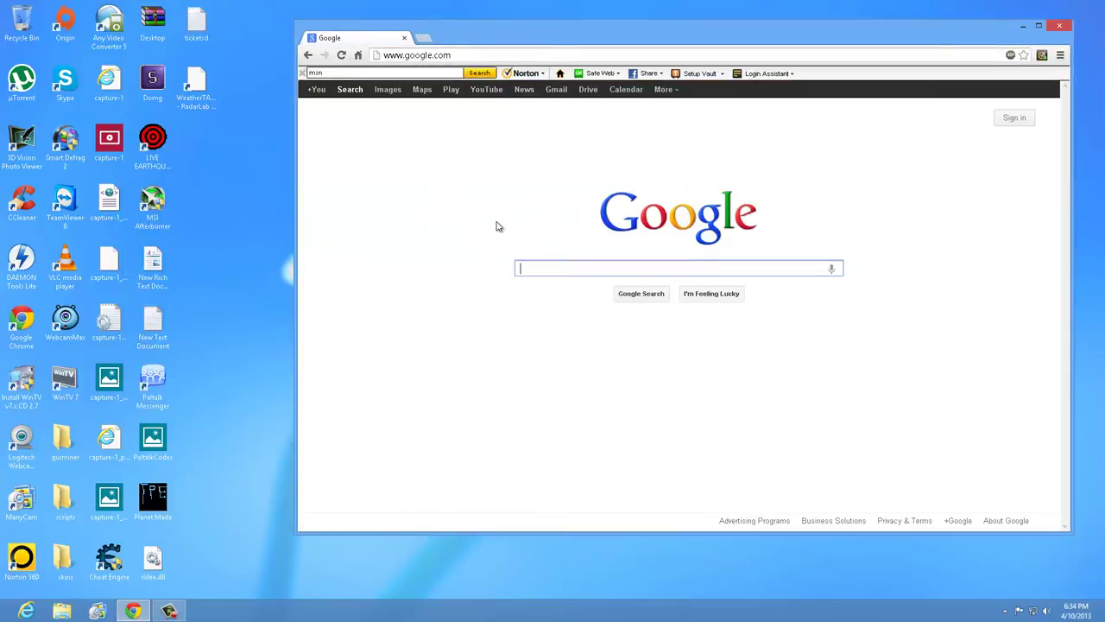
pyautogui.write('smart def')
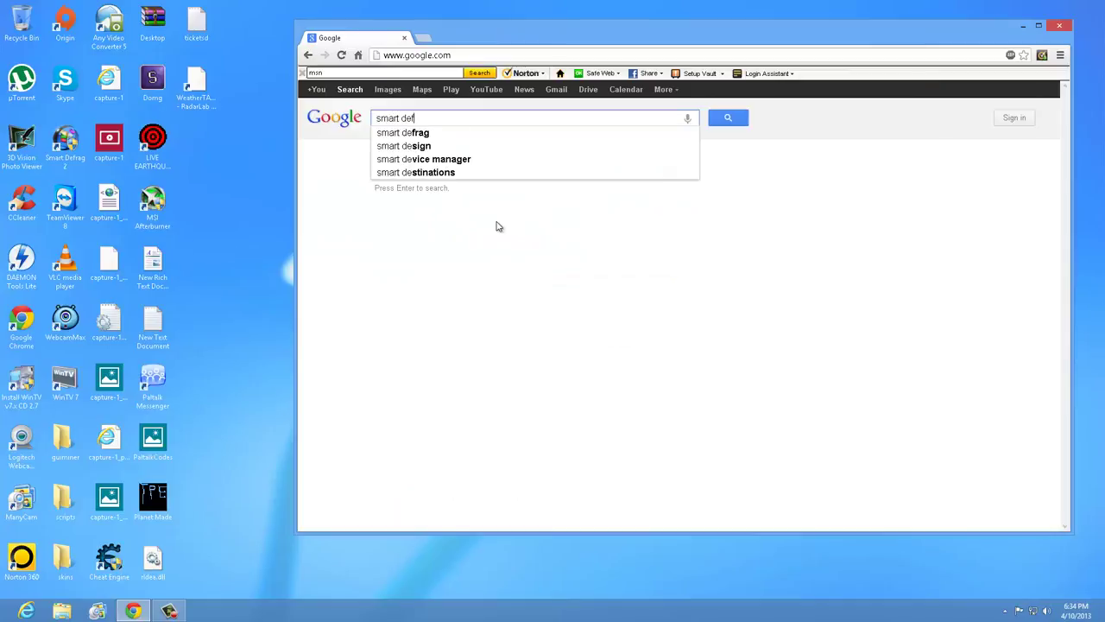
pyautogui.write('rag')
pyautogui.press('Return')
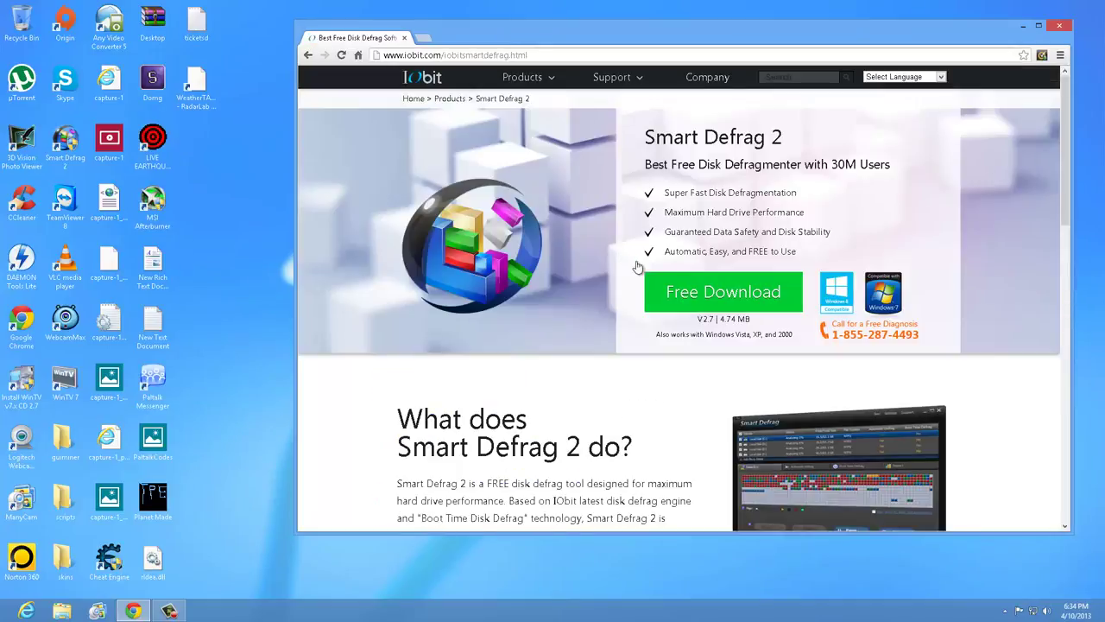
# Step: Download Smart Defrag 2, allow its installer to make changes, and complete the setup while skipping the Advanced SystemCare Ultimate offer
pyautogui.click(652, 291)
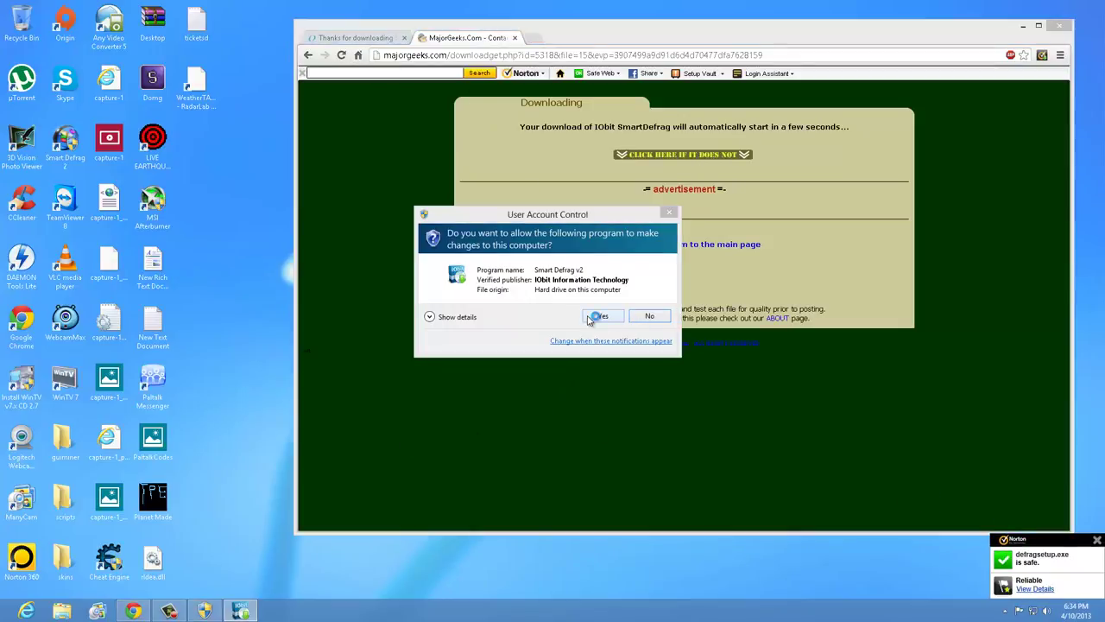
pyautogui.click(596, 317)
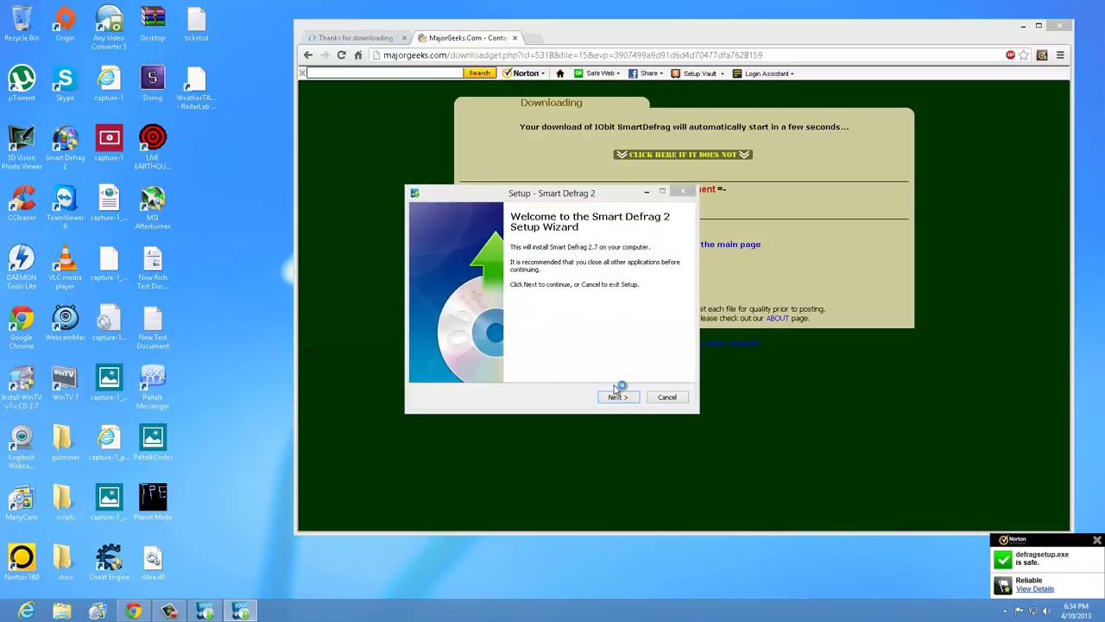
pyautogui.click(622, 395)
pyautogui.click(447, 399)
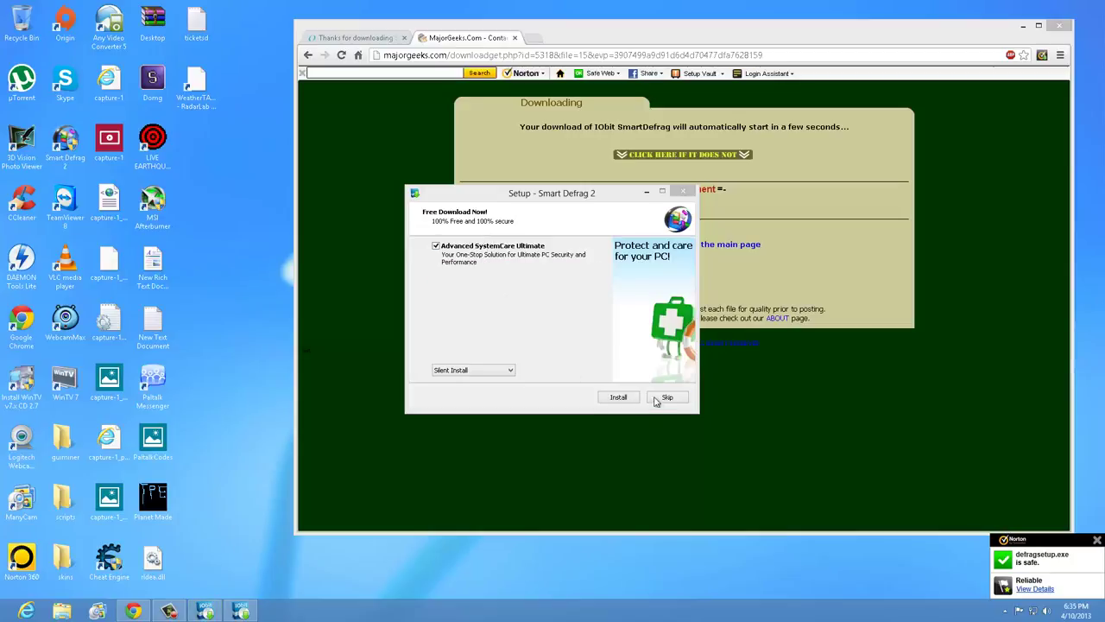
pyautogui.click(667, 398)
pyautogui.click(616, 396)
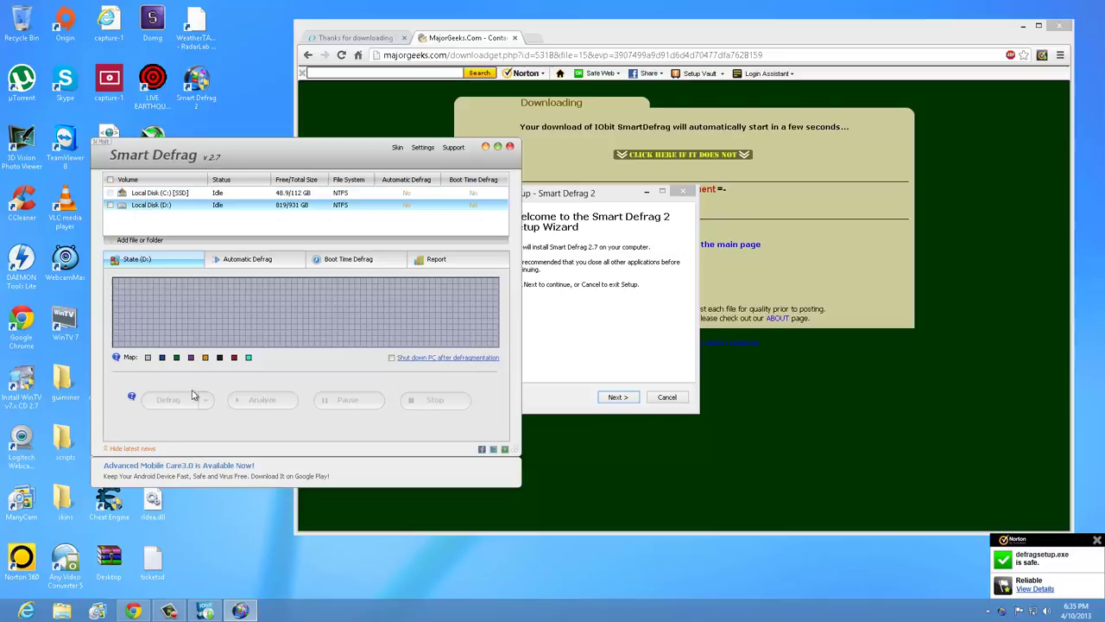
# Step: Start Defrag and Fully Optimize on Local Disk (D:) and exit the leftover Smart Defrag 2 setup wizard
pyautogui.click(110, 206)
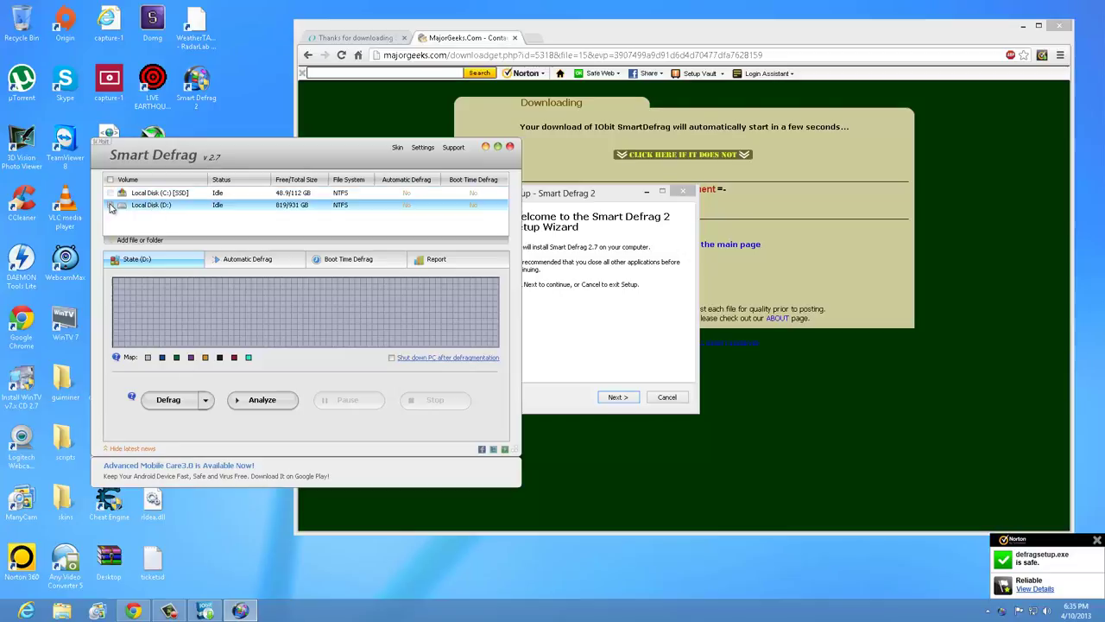
pyautogui.click(205, 400)
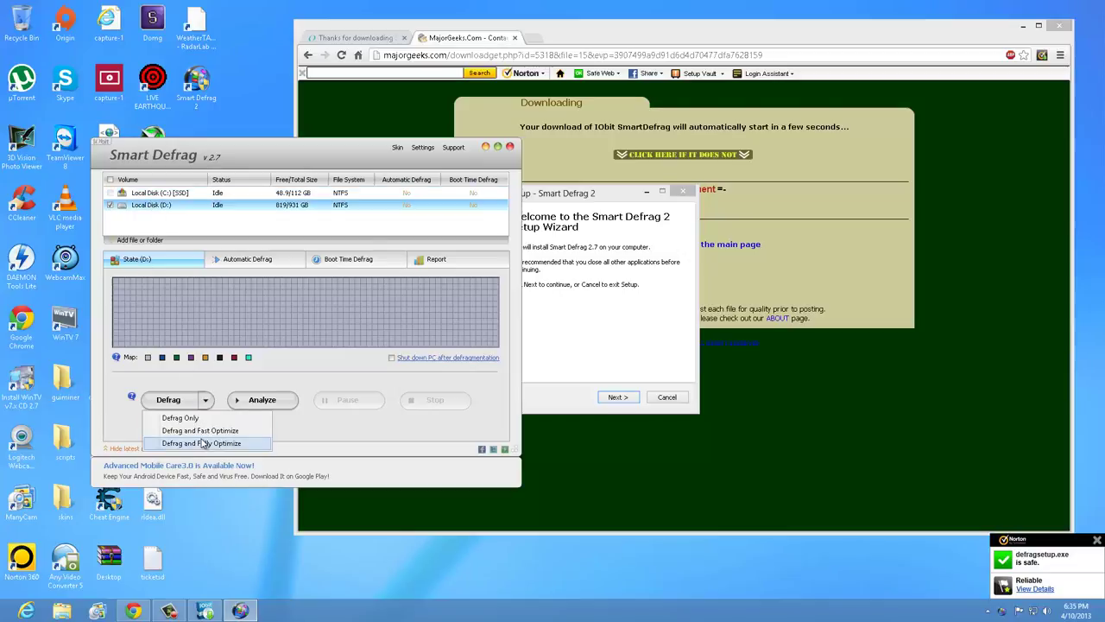
pyautogui.click(203, 442)
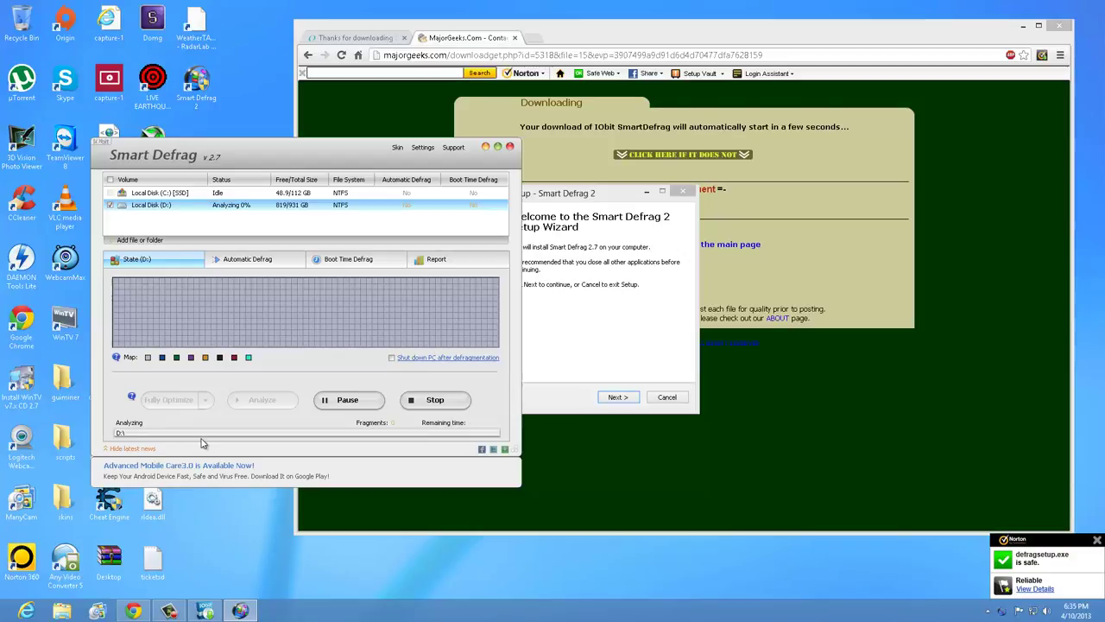
pyautogui.click(666, 396)
pyautogui.click(608, 358)
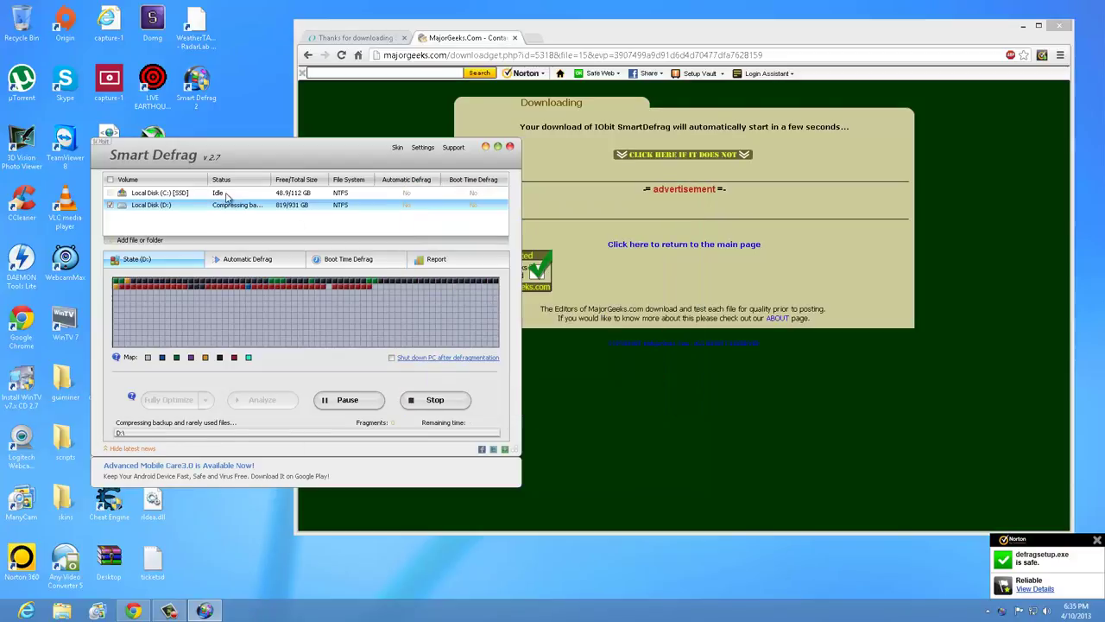
# Step: Check the state maps of Local Disk (C:) and Local Disk (D:), and return the browser to the Google home page
pyautogui.moveTo(222, 162); pyautogui.dragTo(387, 252)
pyautogui.click(275, 295)
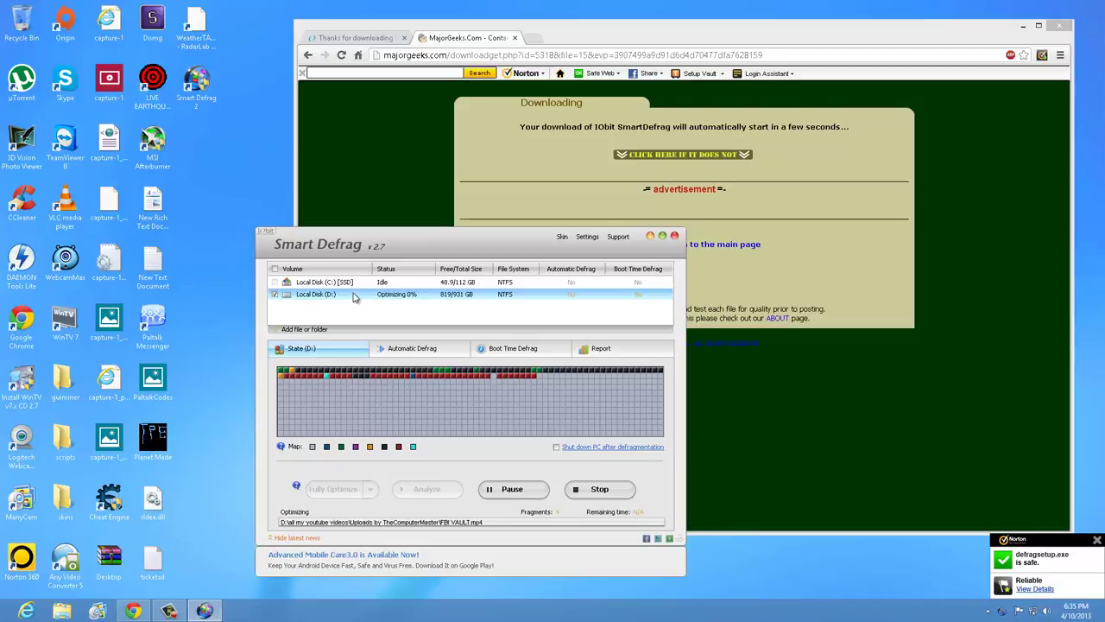
pyautogui.click(328, 283)
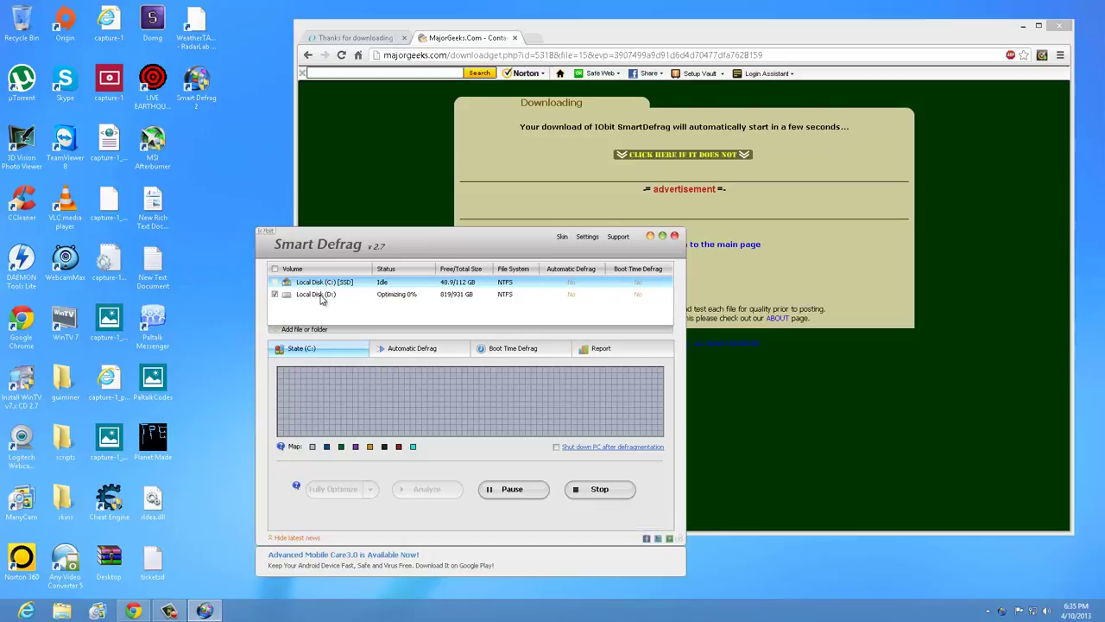
pyautogui.click(322, 295)
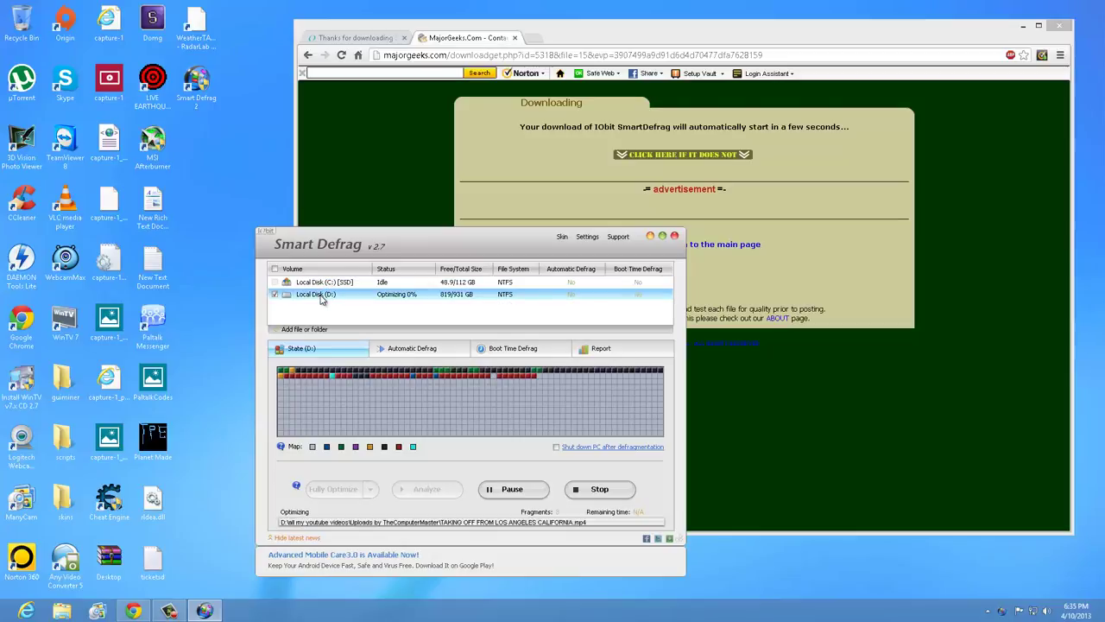
pyautogui.click(359, 56)
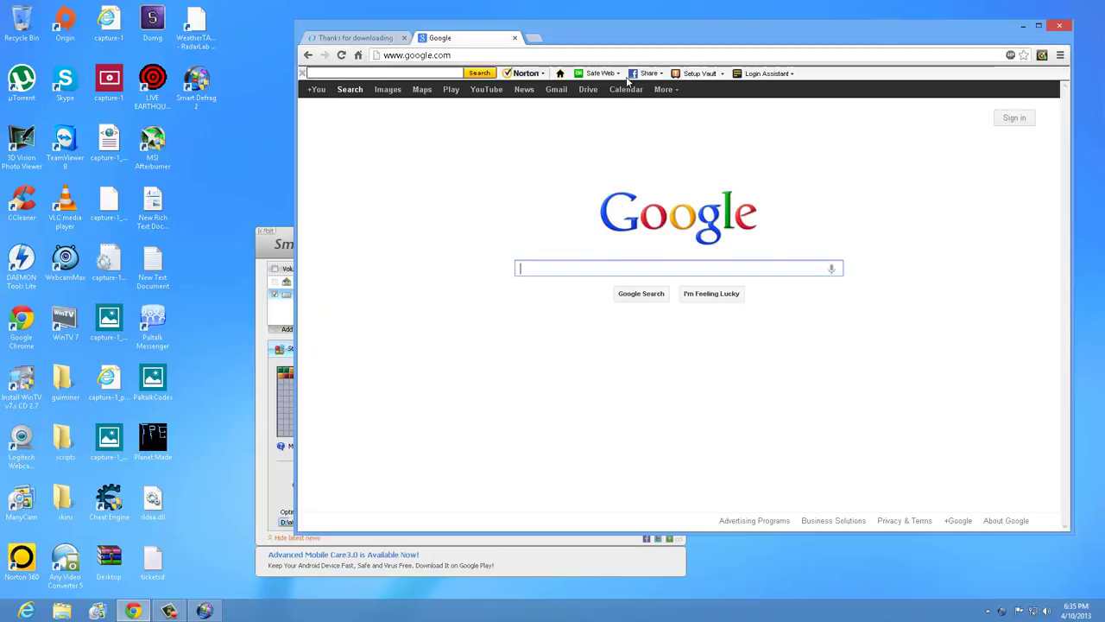
# Step: Search the installed apps for "cmd" and run Command Prompt as administrator, allowing it to make changes
pyautogui.rightClick(7, 615)
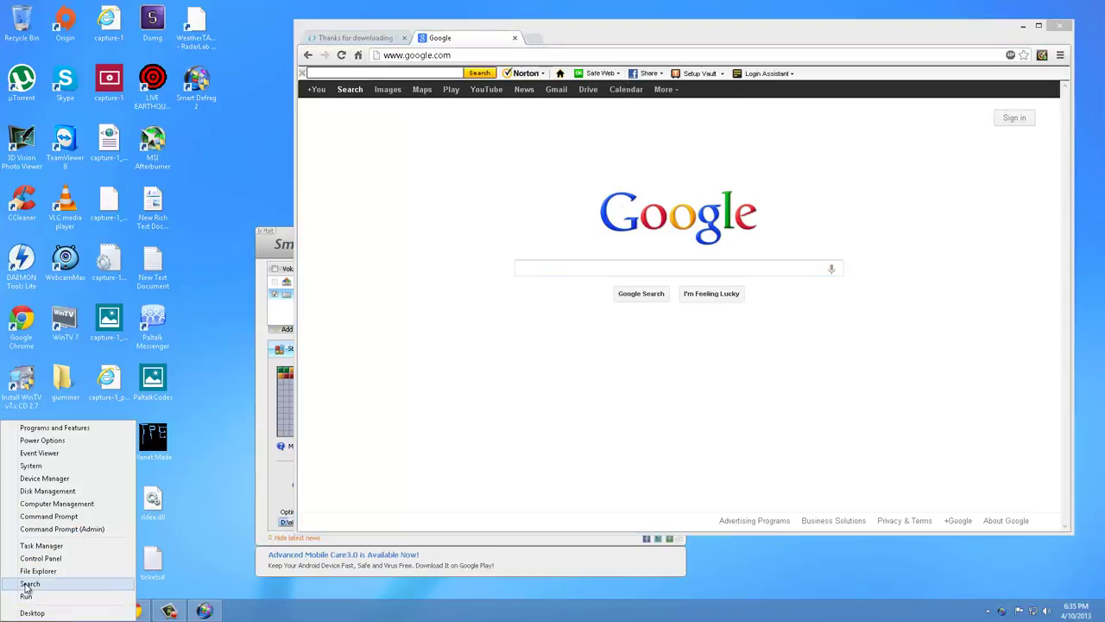
pyautogui.click(29, 583)
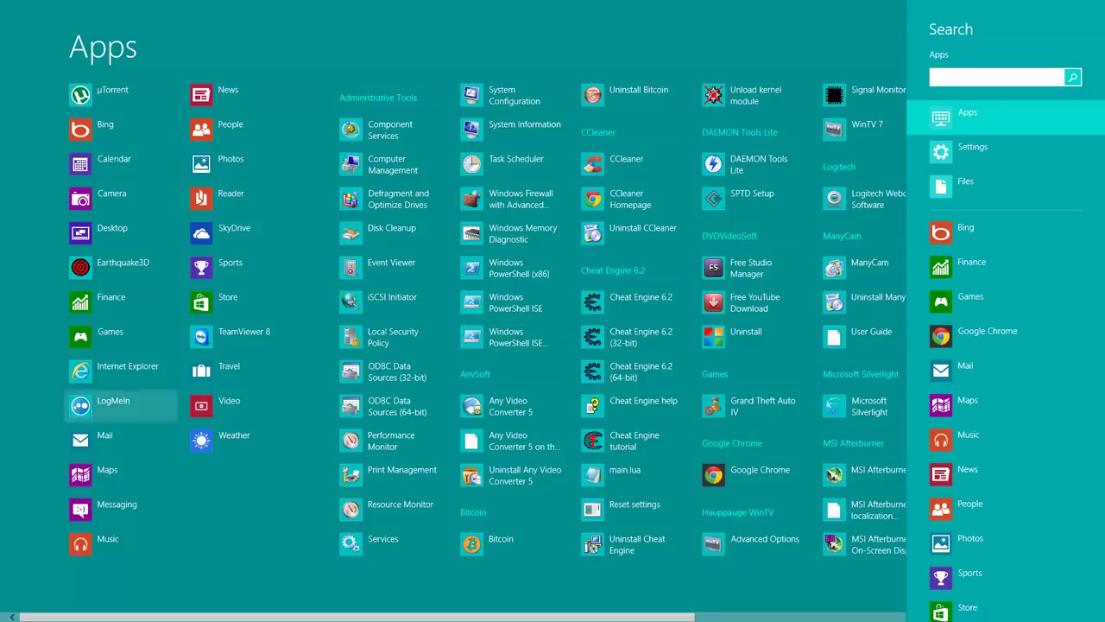
pyautogui.write('cmd')
pyautogui.rightClick(85, 80)
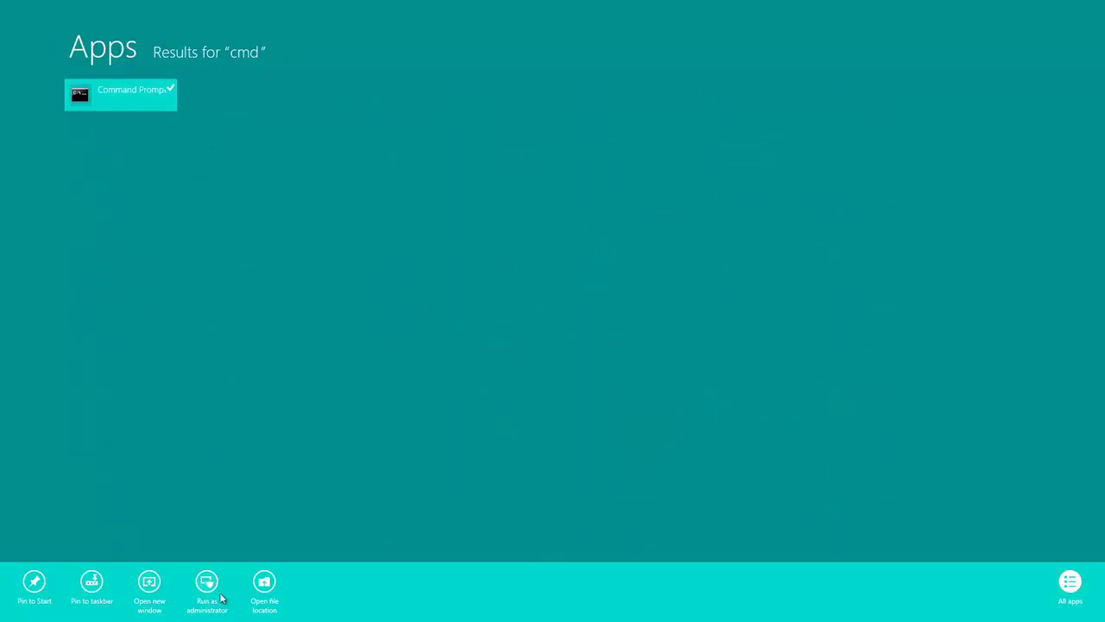
pyautogui.click(207, 583)
pyautogui.click(602, 311)
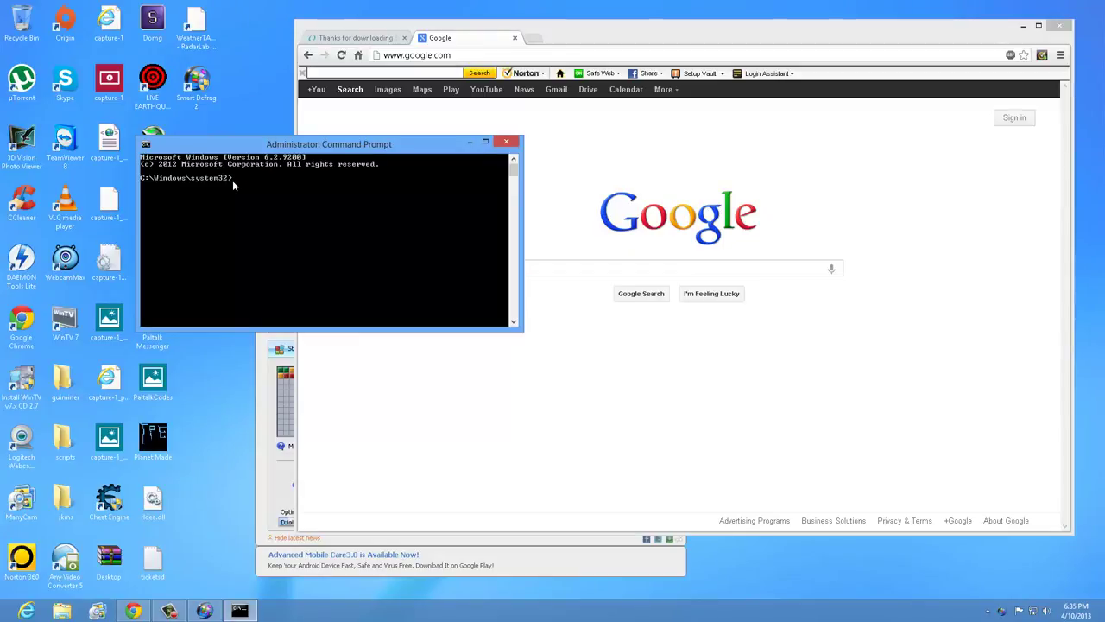
# Step: Enter "netsh int ip reset" at the prompt, replace its ending with "winsock reset", and close the Command Prompt
pyautogui.write('netsh int ip reset')
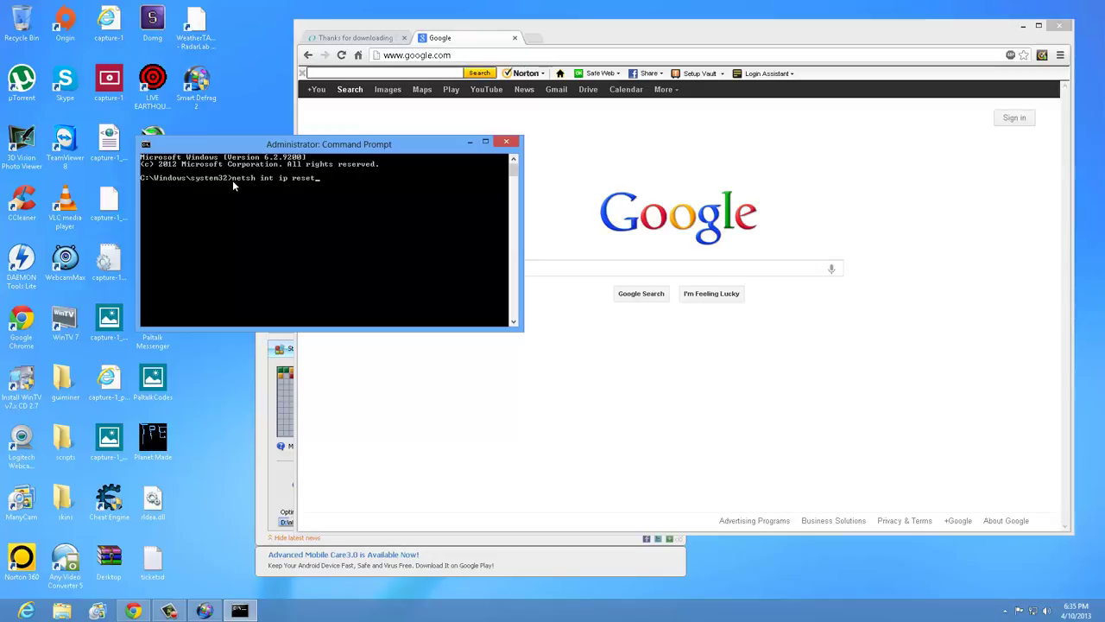
pyautogui.press('BackSpace')
pyautogui.press('BackSpace')
pyautogui.press('BackSpace')
pyautogui.press('BackSpace')
pyautogui.press('BackSpace')
pyautogui.press('BackSpace')
pyautogui.press('BackSpace')
pyautogui.press('BackSpace')
pyautogui.press('BackSpace')
pyautogui.write('winsock reset')
pyautogui.click(506, 140)
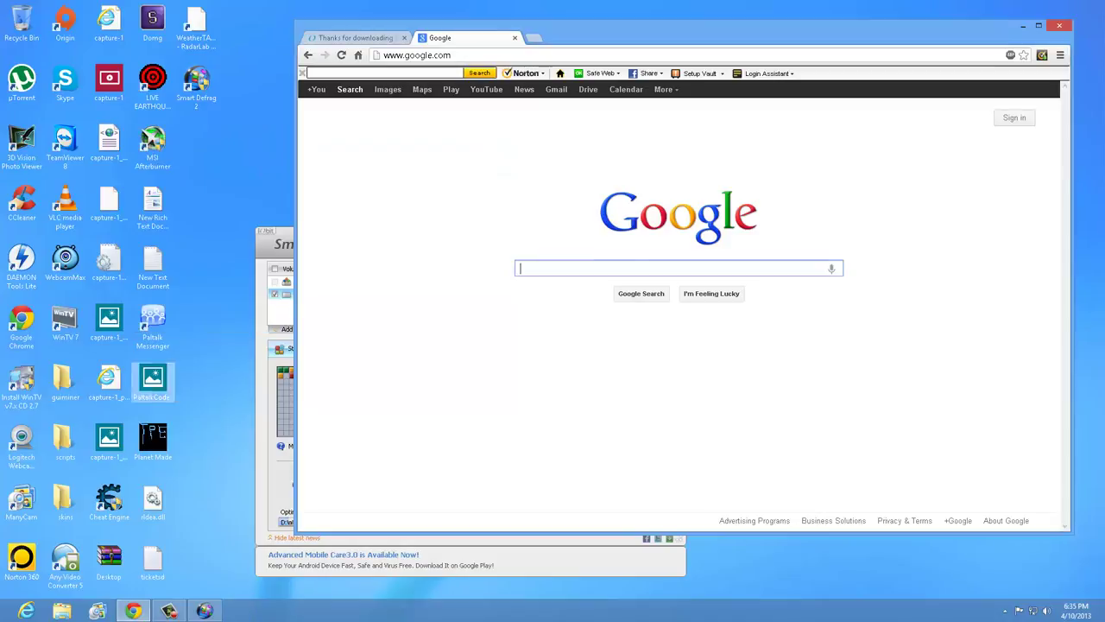
# Step: Open the Temp folder by running "%temp%"
pyautogui.rightClick(19, 587)
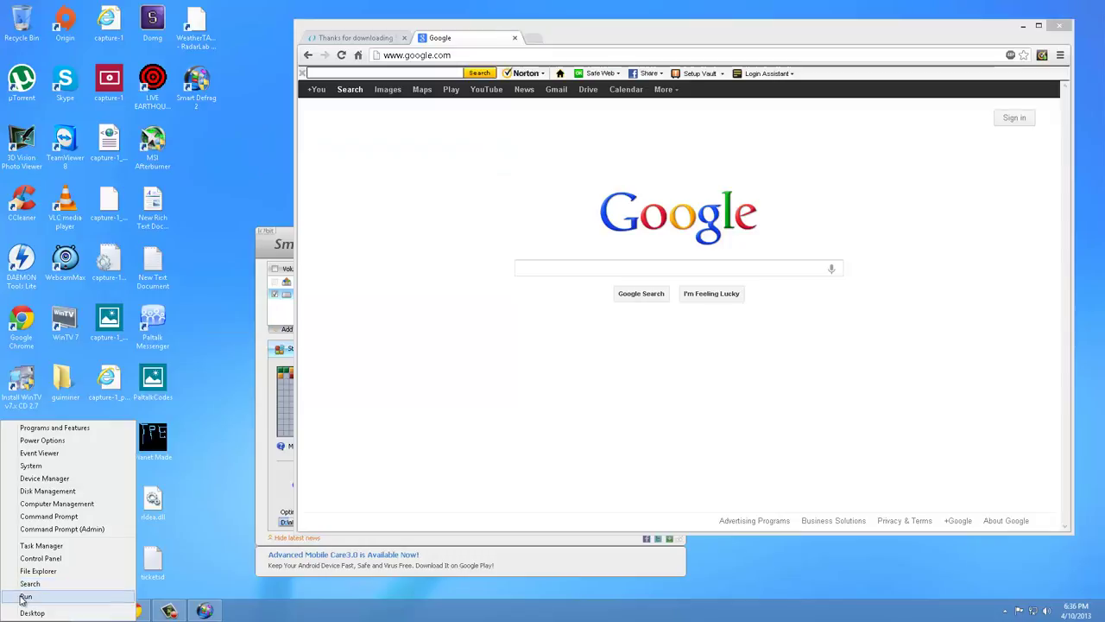
pyautogui.click(24, 596)
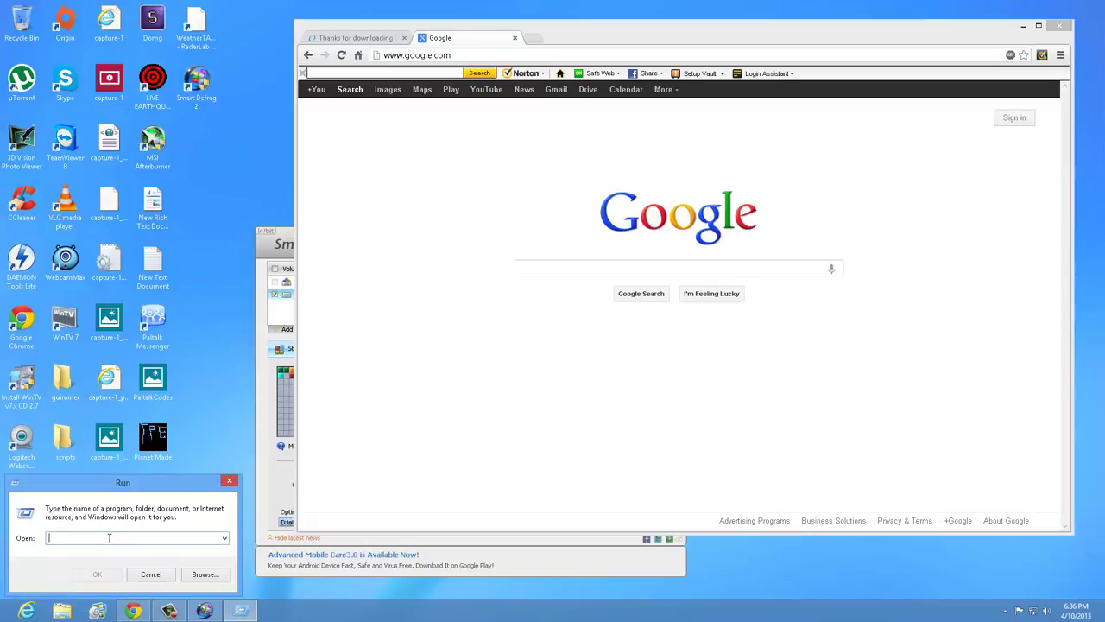
pyautogui.write('%temp%')
pyautogui.press('Return')
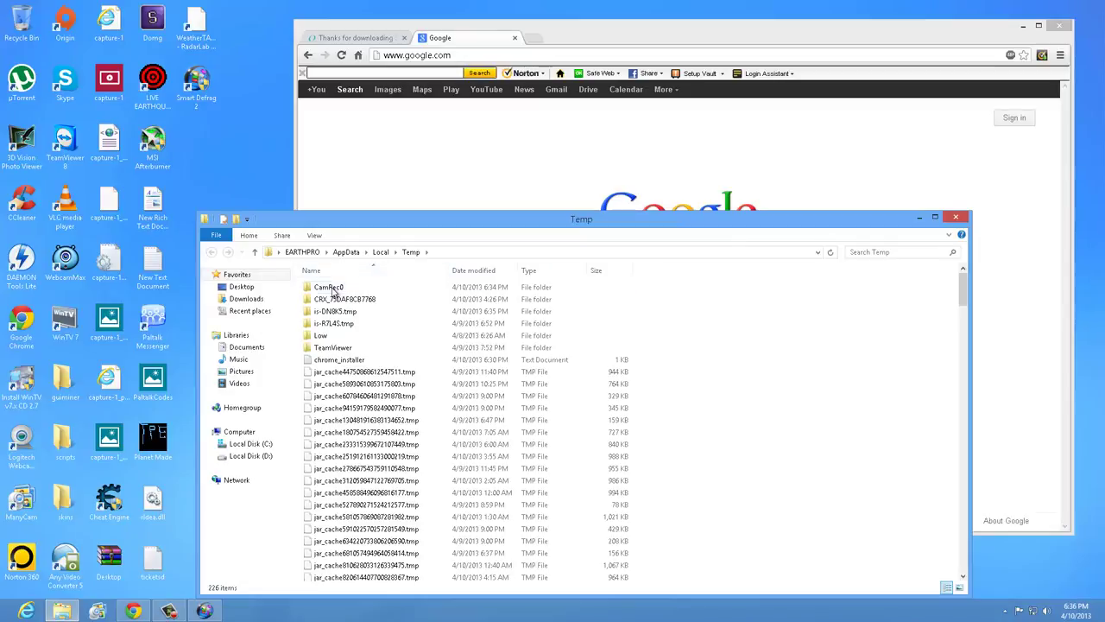
# Step: Delete all files and folders in the Temp folder, skipping items that are in use
pyautogui.click(333, 292)
pyautogui.hotkey('shift', 'Down')
pyautogui.hotkey('shift', 'Down')
pyautogui.hotkey('shift', 'Down')
pyautogui.hotkey('shift', 'Down')
pyautogui.hotkey('shift', 'Down')
pyautogui.hotkey('shift', 'Down')
pyautogui.hotkey('shift', 'Down')
pyautogui.hotkey('shift', 'Down')
pyautogui.hotkey('shift', 'Down')
pyautogui.hotkey('shift', 'Down')
pyautogui.hotkey('shift', 'Down')
pyautogui.hotkey('shift', 'Down')
pyautogui.hotkey('shift', 'Down')
pyautogui.hotkey('shift', 'Down')
pyautogui.hotkey('shift', 'Down')
pyautogui.hotkey('shift', 'Down')
pyautogui.hotkey('shift', 'Down')
pyautogui.hotkey('shift', 'Down')
pyautogui.hotkey('shift', 'Down')
pyautogui.hotkey('shift', 'Down')
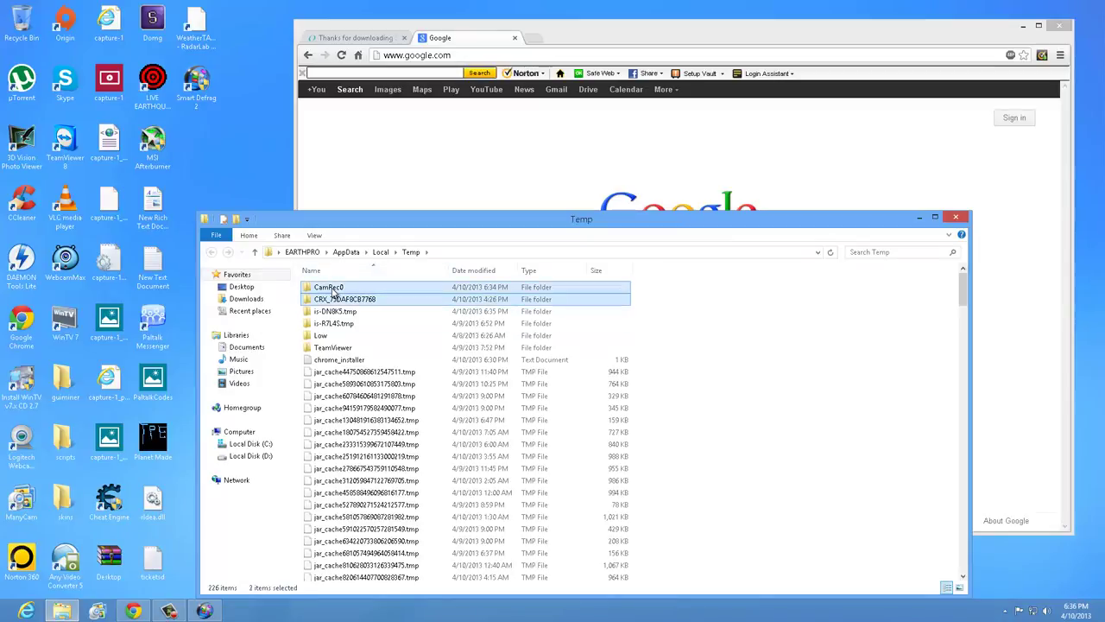
pyautogui.hotkey('shift', 'Down')
pyautogui.hotkey('shift', 'Down')
pyautogui.hotkey('shift', 'Down')
pyautogui.hotkey('shift', 'Down')
pyautogui.hotkey('shift', 'Down')
pyautogui.hotkey('shift', 'Down')
pyautogui.hotkey('shift', 'Down')
pyautogui.hotkey('shift', 'Down')
pyautogui.hotkey('shift', 'Down')
pyautogui.hotkey('shift', 'Down')
pyautogui.hotkey('shift', 'Down')
pyautogui.hotkey('shift', 'Down')
pyautogui.hotkey('shift', 'Down')
pyautogui.hotkey('shift', 'Down')
pyautogui.hotkey('shift', 'Down')
pyautogui.hotkey('shift', 'Down')
pyautogui.hotkey('shift', 'Down')
pyautogui.hotkey('shift', 'Down')
pyautogui.hotkey('shift', 'Down')
pyautogui.hotkey('shift', 'Down')
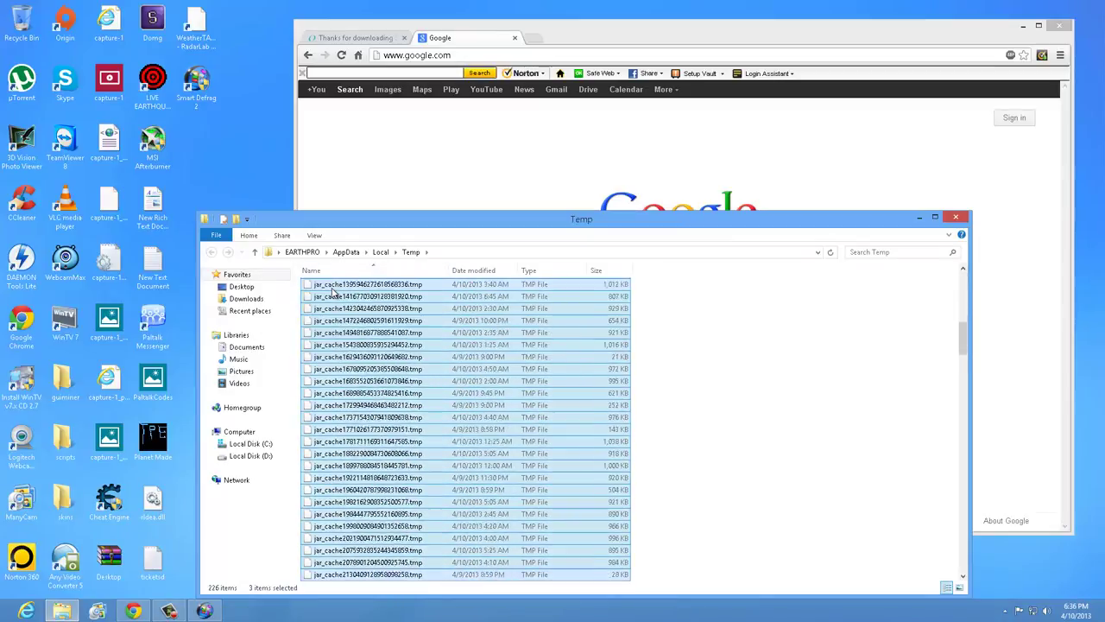
pyautogui.hotkey('shift', 'Down')
pyautogui.hotkey('shift', 'Down')
pyautogui.hotkey('shift', 'Down')
pyautogui.hotkey('shift', 'Down')
pyautogui.hotkey('shift', 'Down')
pyautogui.hotkey('shift', 'Down')
pyautogui.hotkey('shift', 'Down')
pyautogui.hotkey('shift', 'Down')
pyautogui.hotkey('shift', 'Down')
pyautogui.hotkey('shift', 'Down')
pyautogui.hotkey('shift', 'Down')
pyautogui.hotkey('shift', 'Down')
pyautogui.hotkey('shift', 'Down')
pyautogui.hotkey('shift', 'Down')
pyautogui.hotkey('shift', 'Down')
pyautogui.hotkey('shift', 'Down')
pyautogui.hotkey('shift', 'Down')
pyautogui.hotkey('shift', 'Down')
pyautogui.hotkey('shift', 'Down')
pyautogui.hotkey('shift', 'Down')
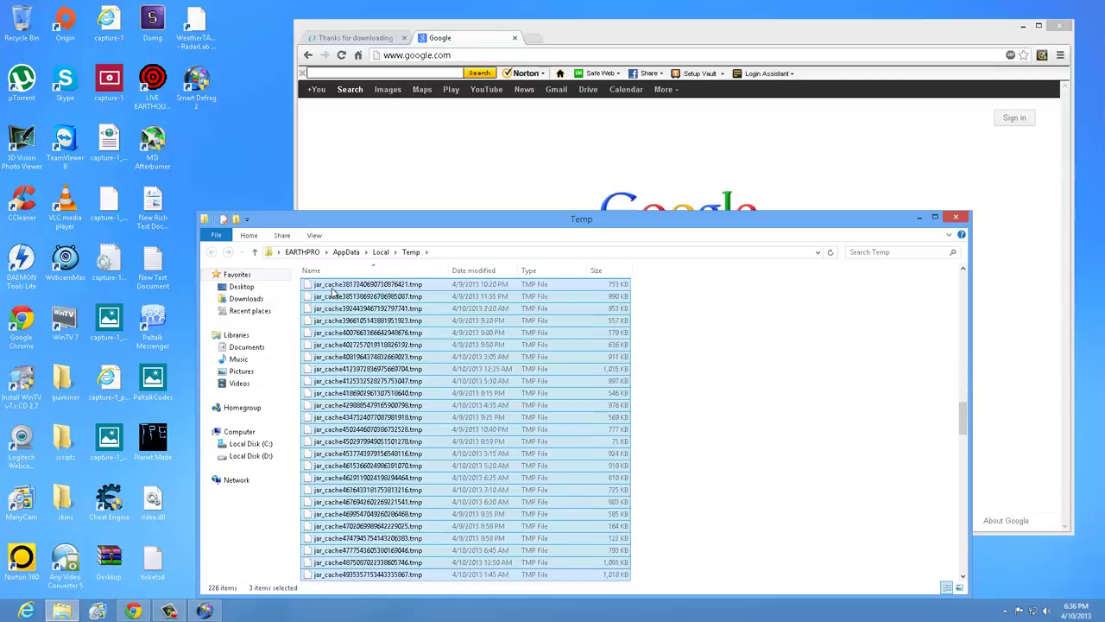
pyautogui.hotkey('shift', 'Down')
pyautogui.hotkey('shift', 'Down')
pyautogui.hotkey('shift', 'Down')
pyautogui.hotkey('shift', 'Down')
pyautogui.hotkey('shift', 'Down')
pyautogui.hotkey('shift', 'Down')
pyautogui.hotkey('shift', 'Down')
pyautogui.hotkey('shift', 'Down')
pyautogui.hotkey('shift', 'Down')
pyautogui.hotkey('shift', 'Down')
pyautogui.hotkey('shift', 'Down')
pyautogui.hotkey('shift', 'Down')
pyautogui.hotkey('shift', 'Down')
pyautogui.hotkey('shift', 'Down')
pyautogui.hotkey('shift', 'Down')
pyautogui.hotkey('shift', 'Down')
pyautogui.hotkey('shift', 'Down')
pyautogui.hotkey('shift', 'Down')
pyautogui.hotkey('shift', 'Down')
pyautogui.hotkey('shift', 'Down')
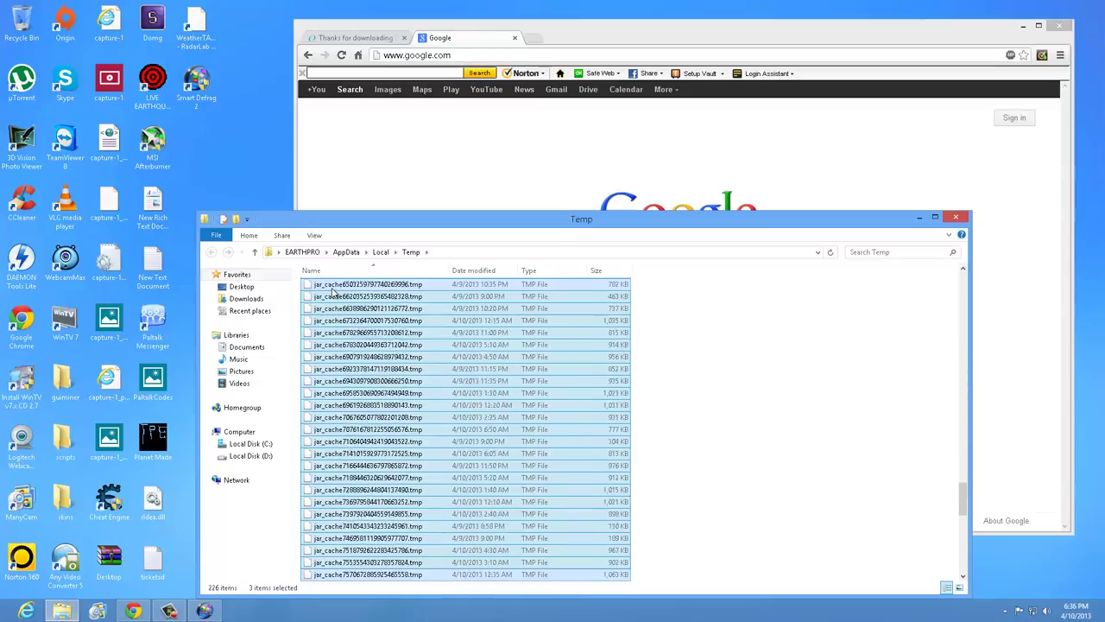
pyautogui.hotkey('shift', 'Down')
pyautogui.hotkey('shift', 'Down')
pyautogui.hotkey('shift', 'Down')
pyautogui.hotkey('shift', 'Down')
pyautogui.hotkey('shift', 'Down')
pyautogui.hotkey('shift', 'Down')
pyautogui.hotkey('shift', 'Down')
pyautogui.hotkey('shift', 'Down')
pyautogui.hotkey('shift', 'Down')
pyautogui.hotkey('shift', 'Down')
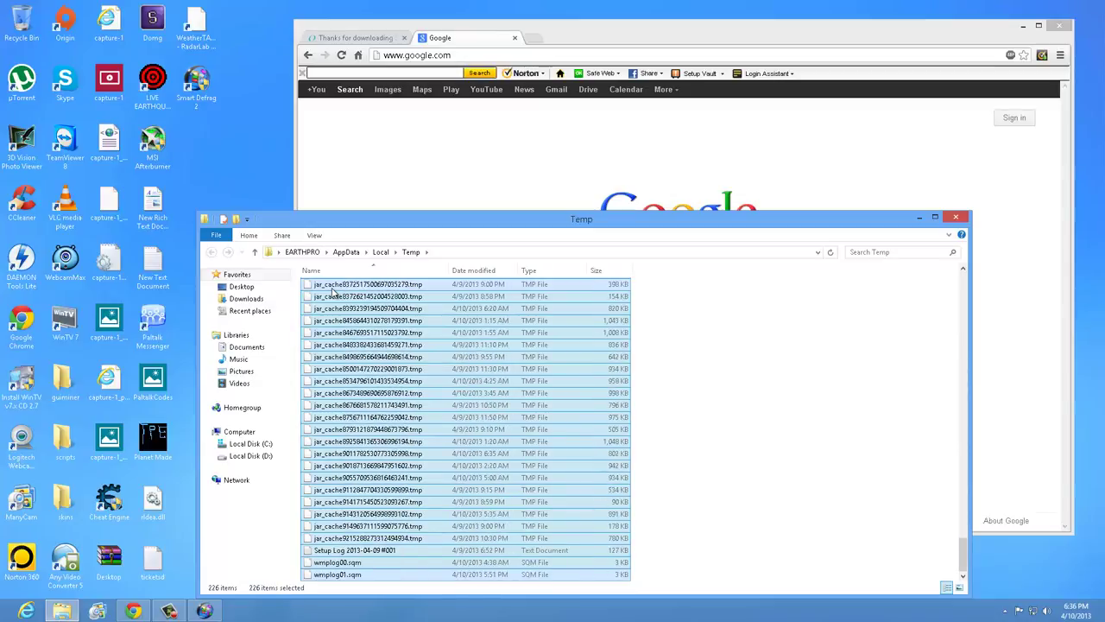
pyautogui.press('Delete')
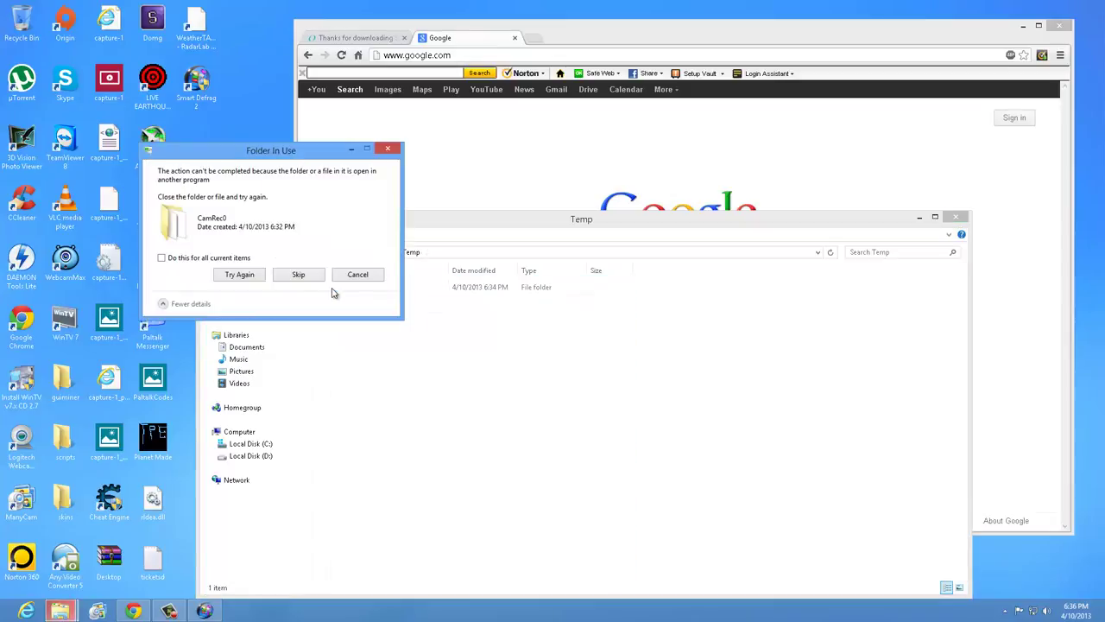
pyautogui.click(215, 259)
pyautogui.click(313, 276)
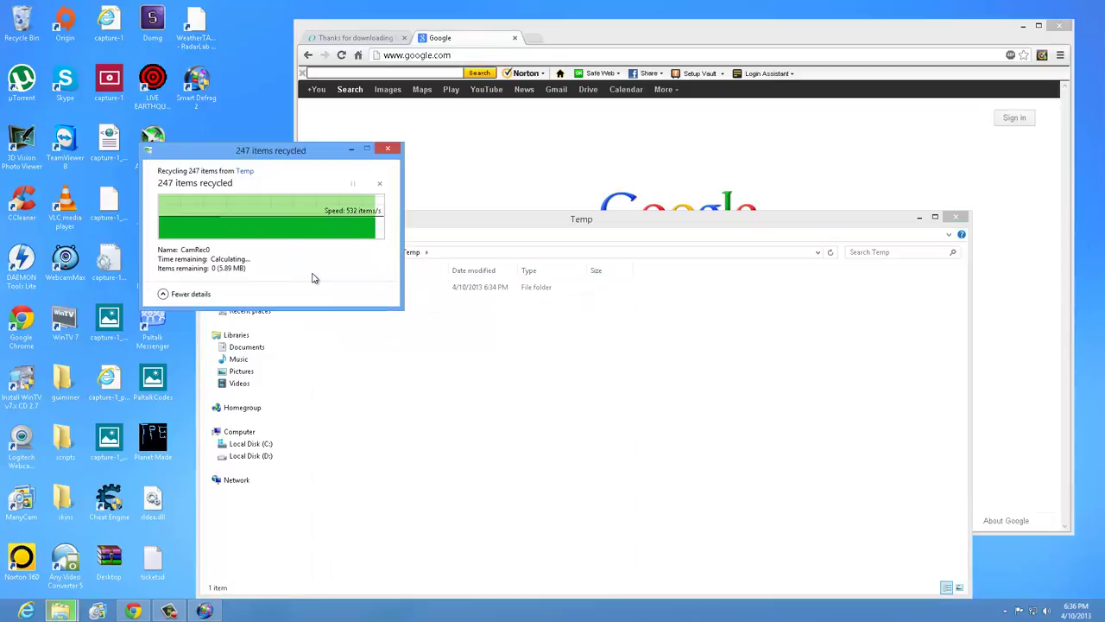
# Step: Empty the Recycle Bin, confirming the permanent deletion, and close the Temp folder window
pyautogui.rightClick(26, 27)
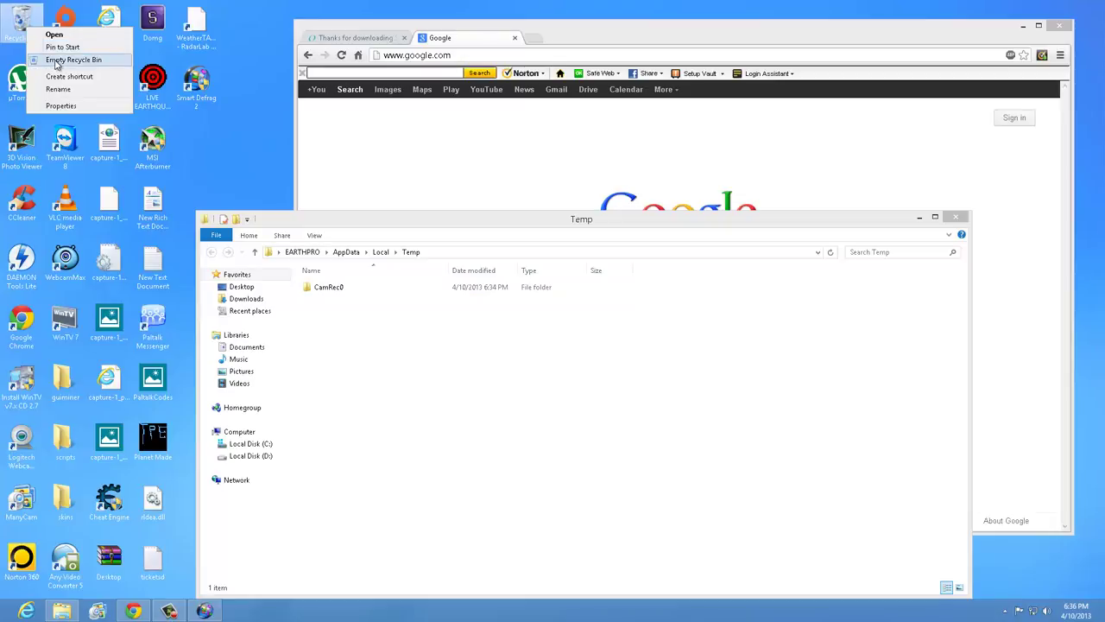
pyautogui.click(52, 57)
pyautogui.click(595, 316)
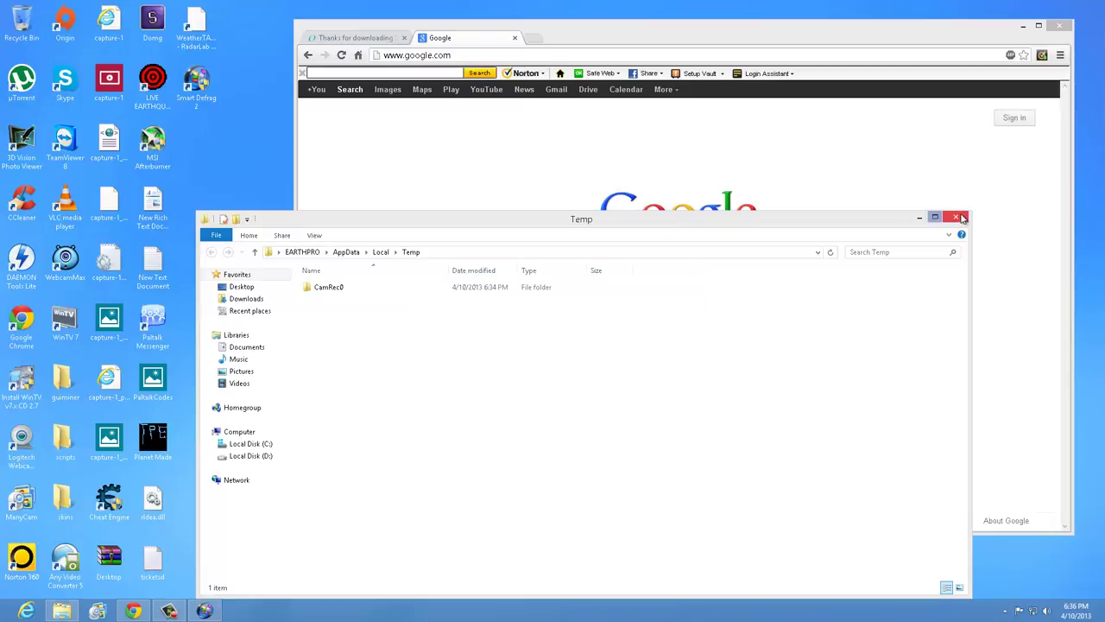
pyautogui.click(959, 218)
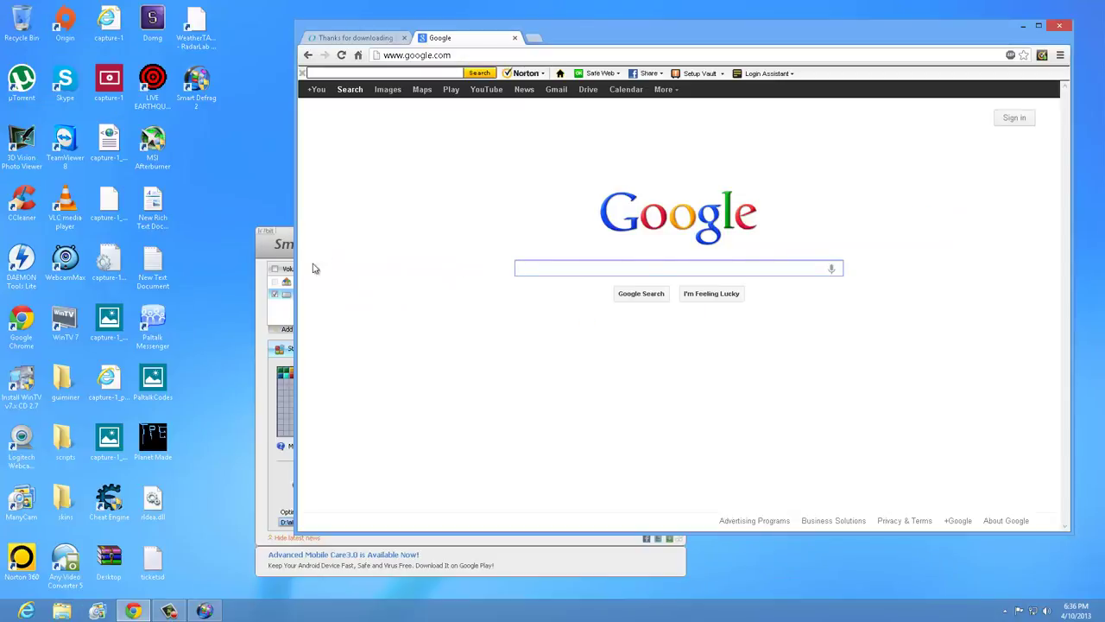
# Step: Open the advanced system settings from the Control Panel's System page and close the System window
pyautogui.rightClick(4, 617)
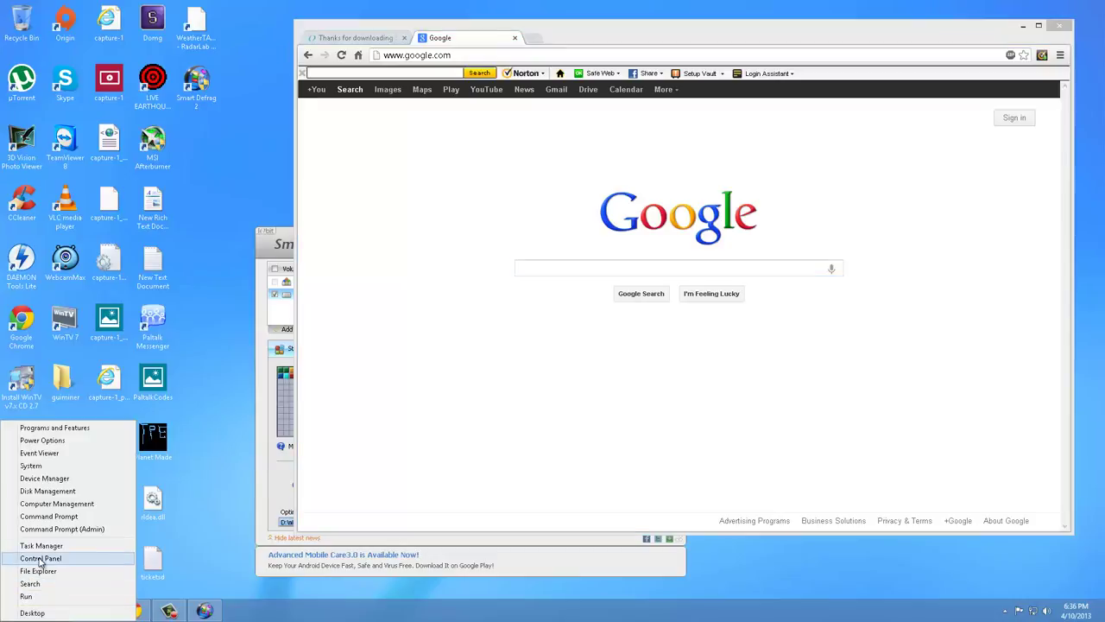
pyautogui.click(39, 559)
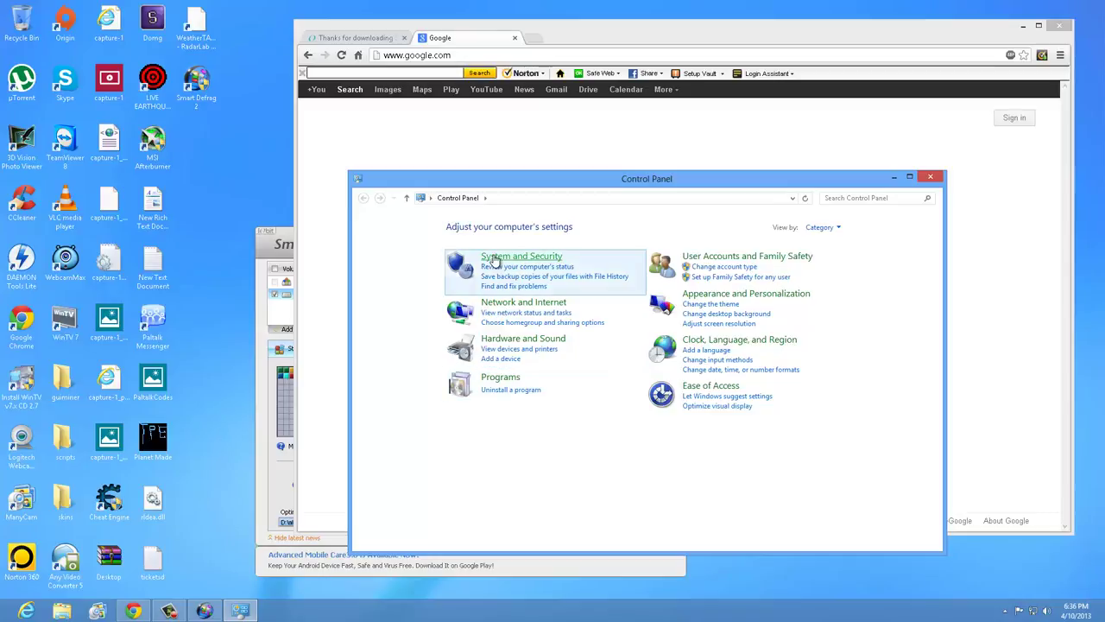
pyautogui.click(495, 260)
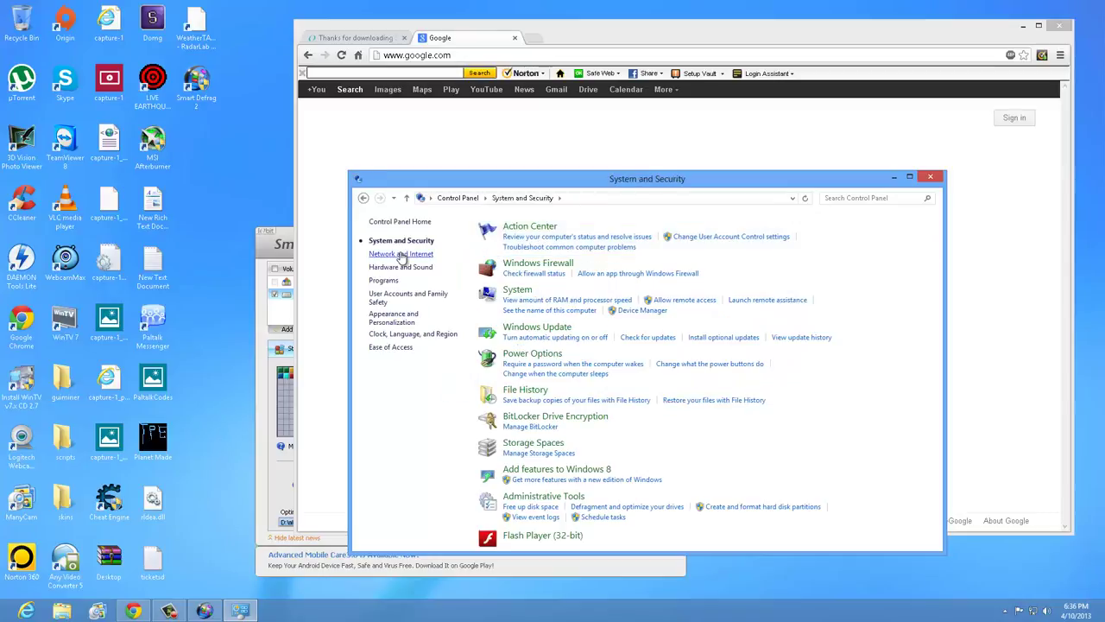
pyautogui.click(515, 291)
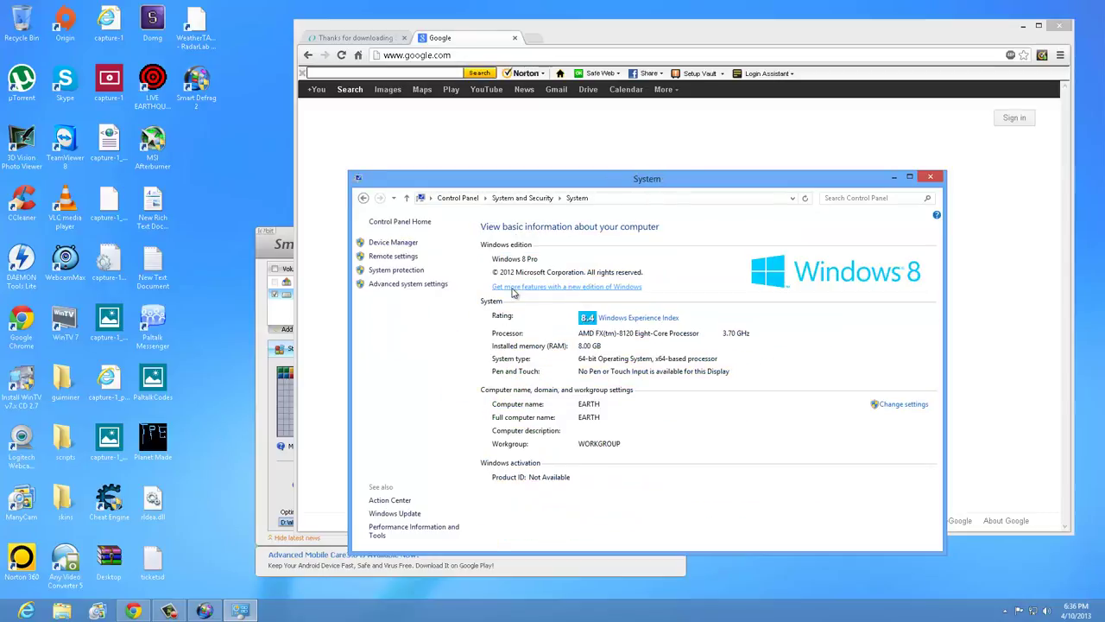
pyautogui.click(425, 287)
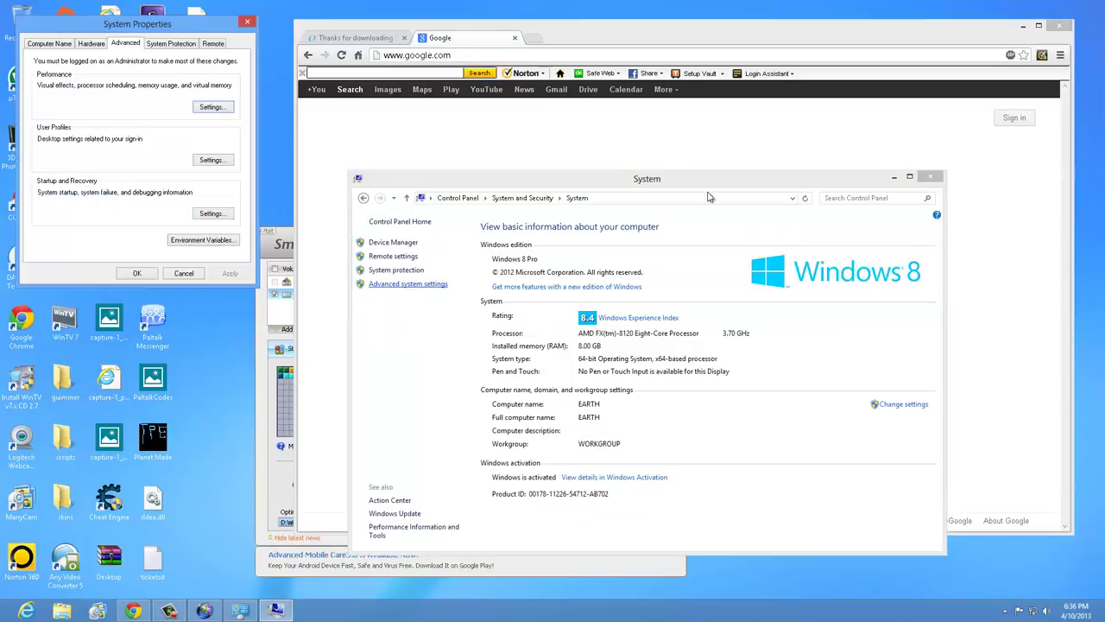
pyautogui.click(930, 174)
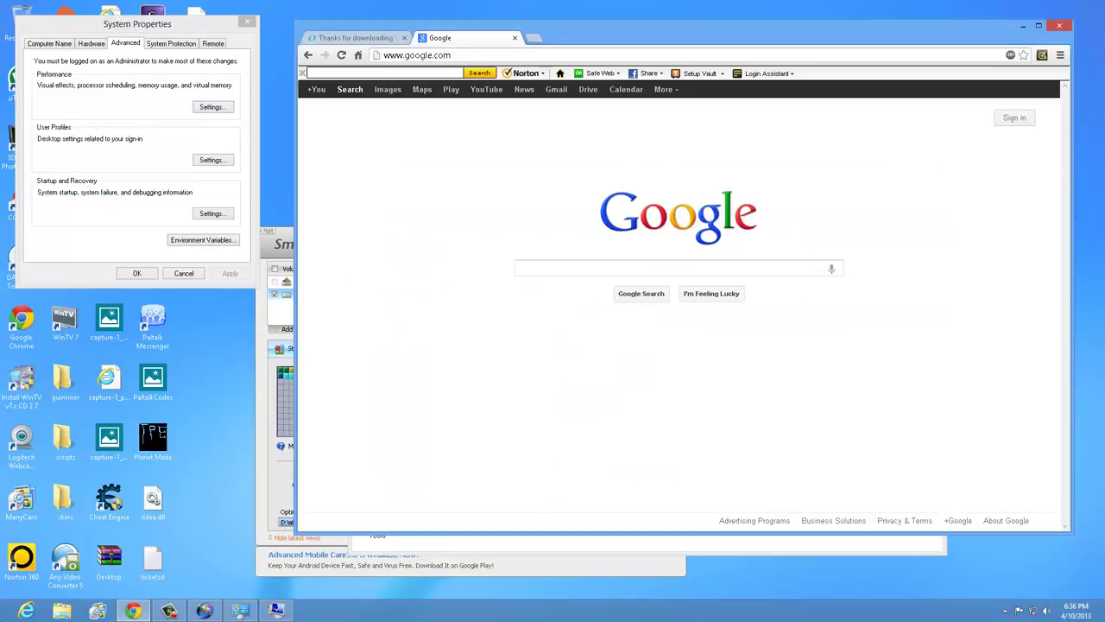
pyautogui.click(9, 615)
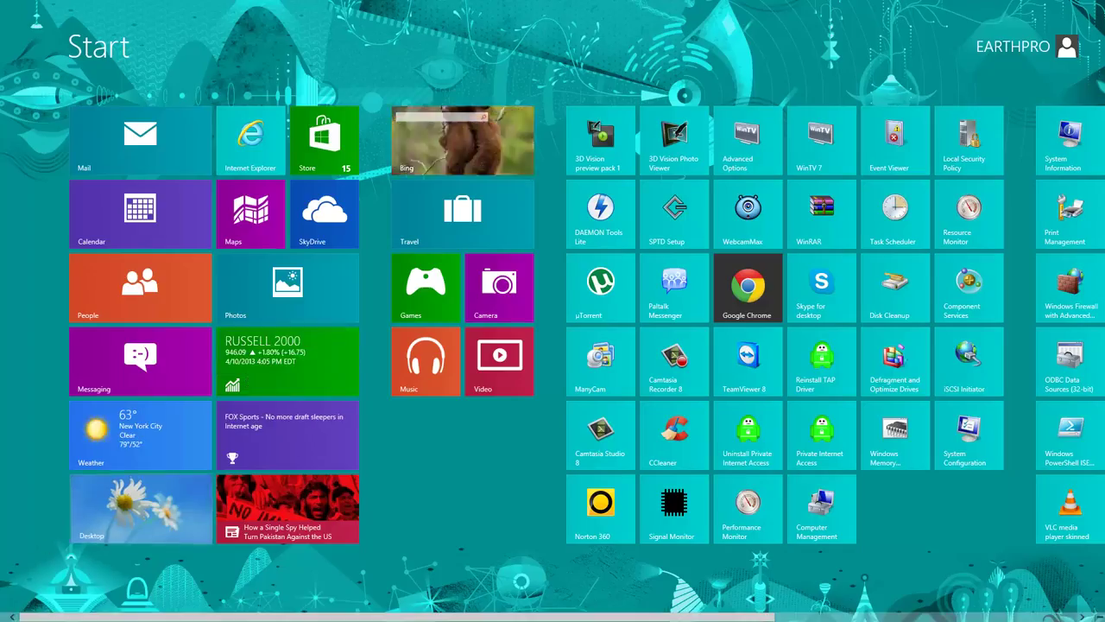
pyautogui.click(7, 615)
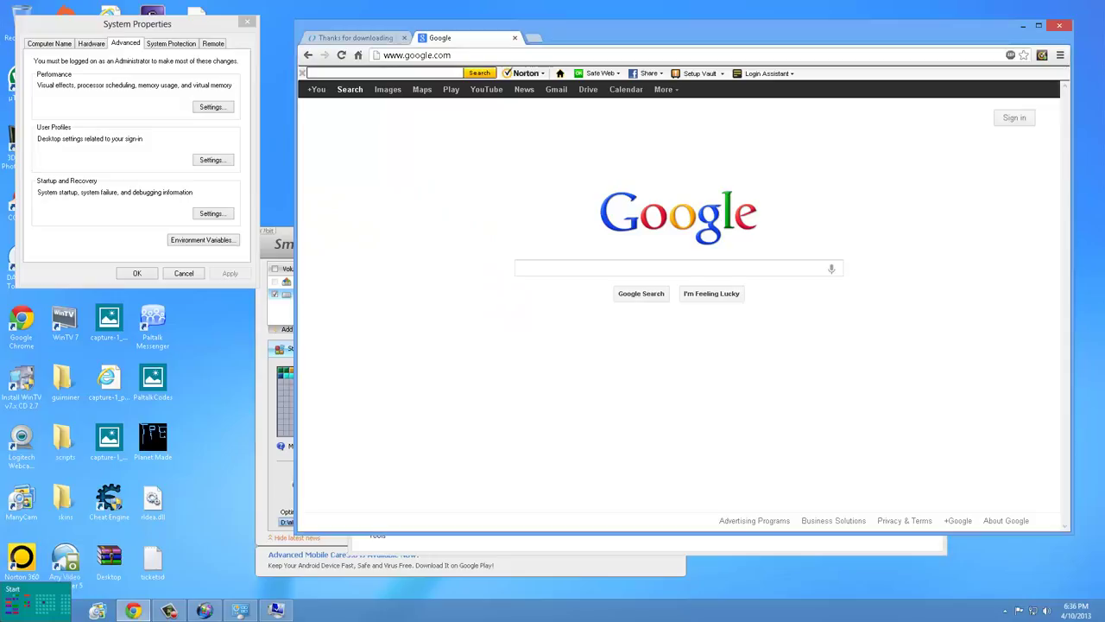
pyautogui.click(202, 467)
pyautogui.click(493, 364)
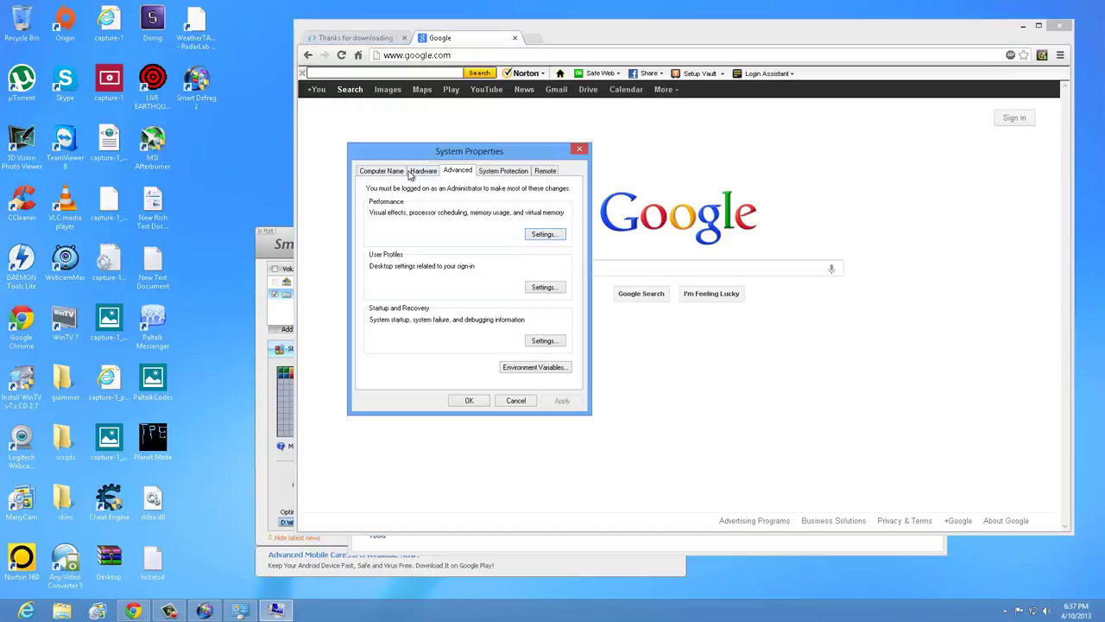
# Step: In the performance settings, set visual effects to Custom with every effect disabled, and apply the change
pyautogui.click(543, 235)
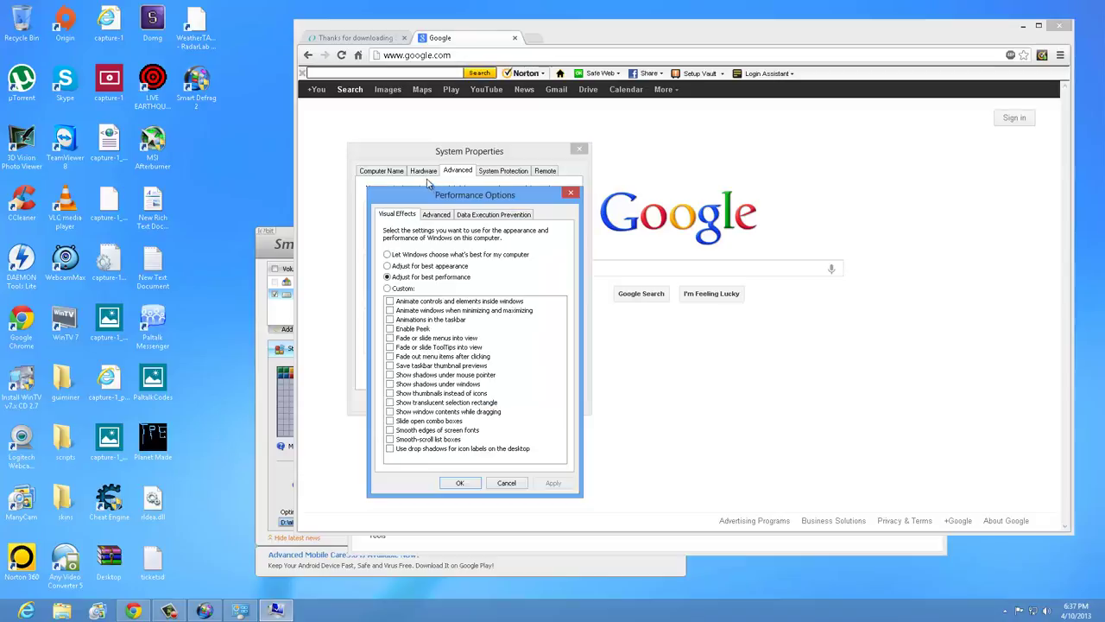
pyautogui.moveTo(153, 113); pyautogui.dragTo(153, 113)
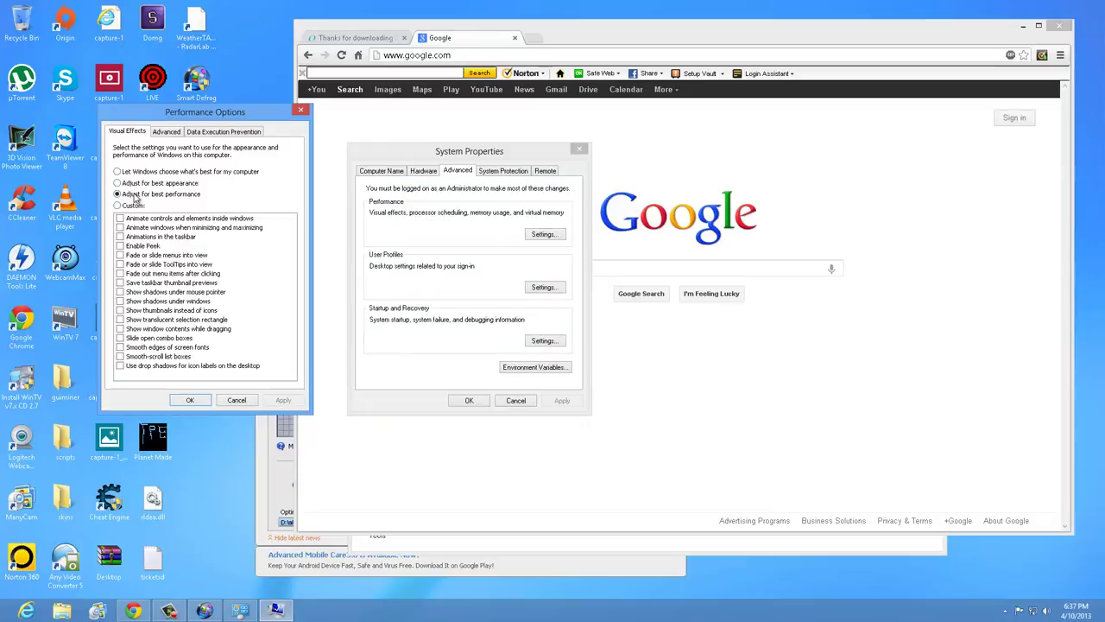
pyautogui.click(120, 366)
pyautogui.click(120, 356)
pyautogui.click(120, 346)
pyautogui.click(121, 356)
pyautogui.click(120, 366)
pyautogui.click(121, 356)
pyautogui.click(121, 346)
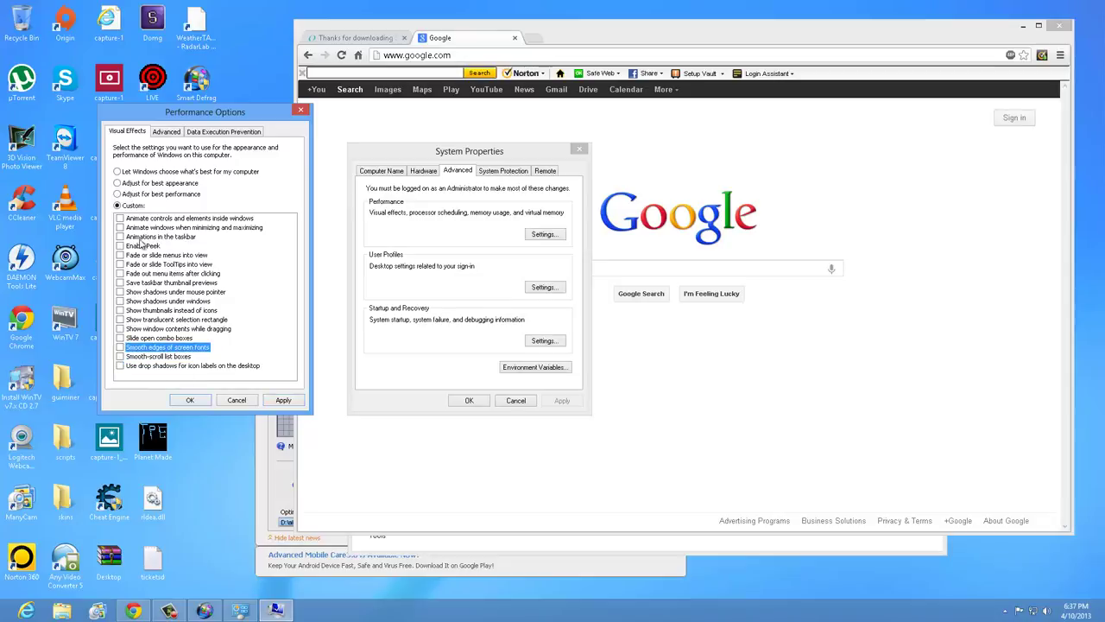
pyautogui.click(284, 400)
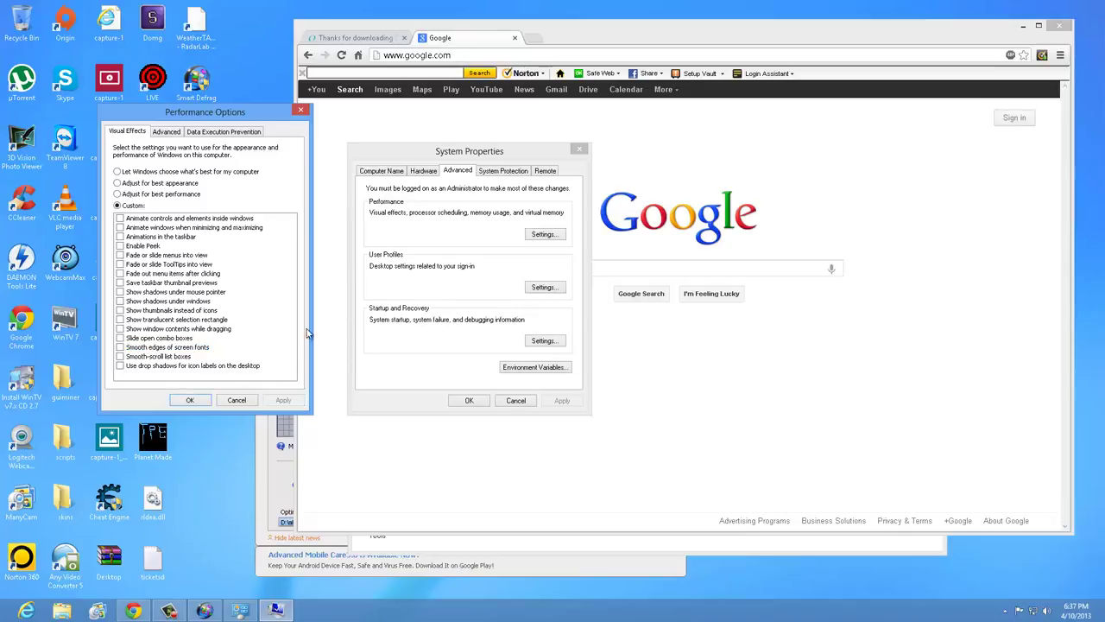
pyautogui.click(189, 400)
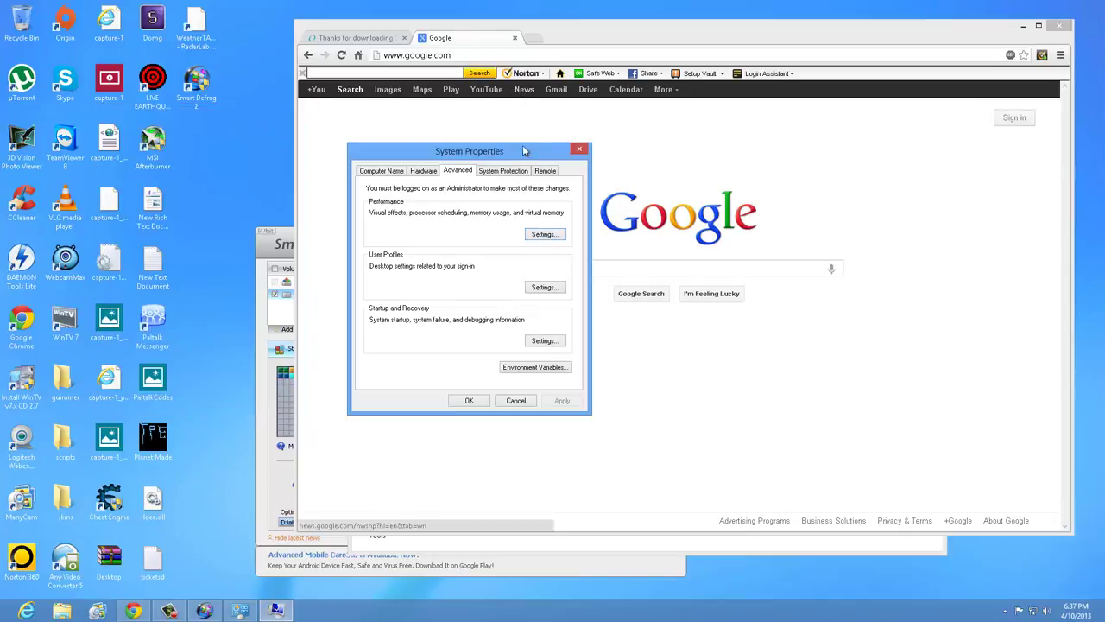
# Step: Disable Remote Assistance connections to this computer, apply the change and close System Properties
pyautogui.click(541, 171)
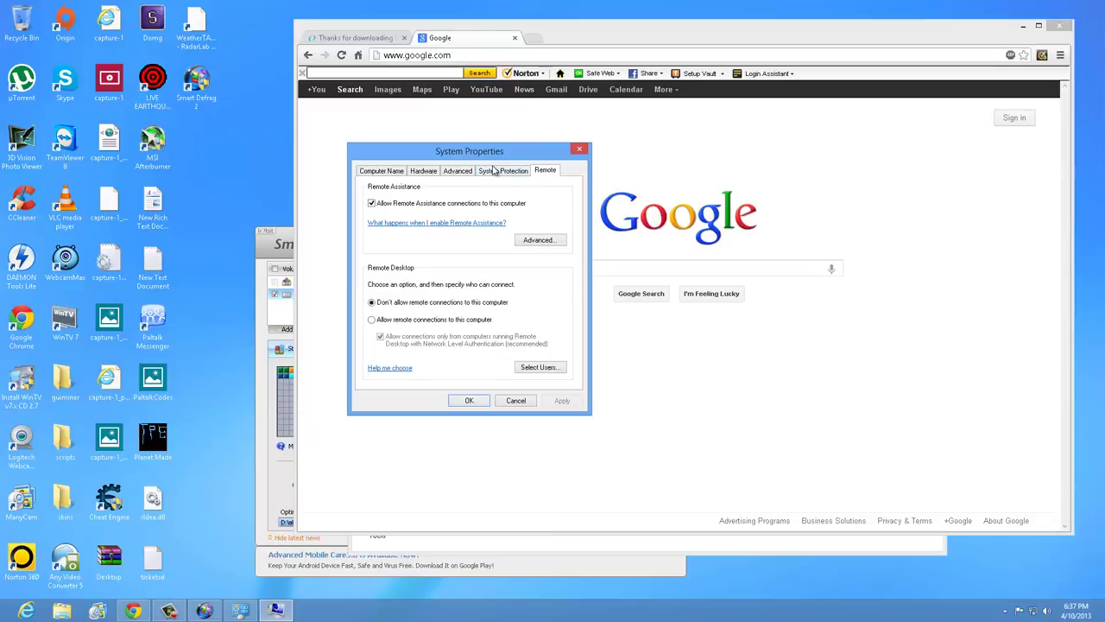
pyautogui.click(372, 204)
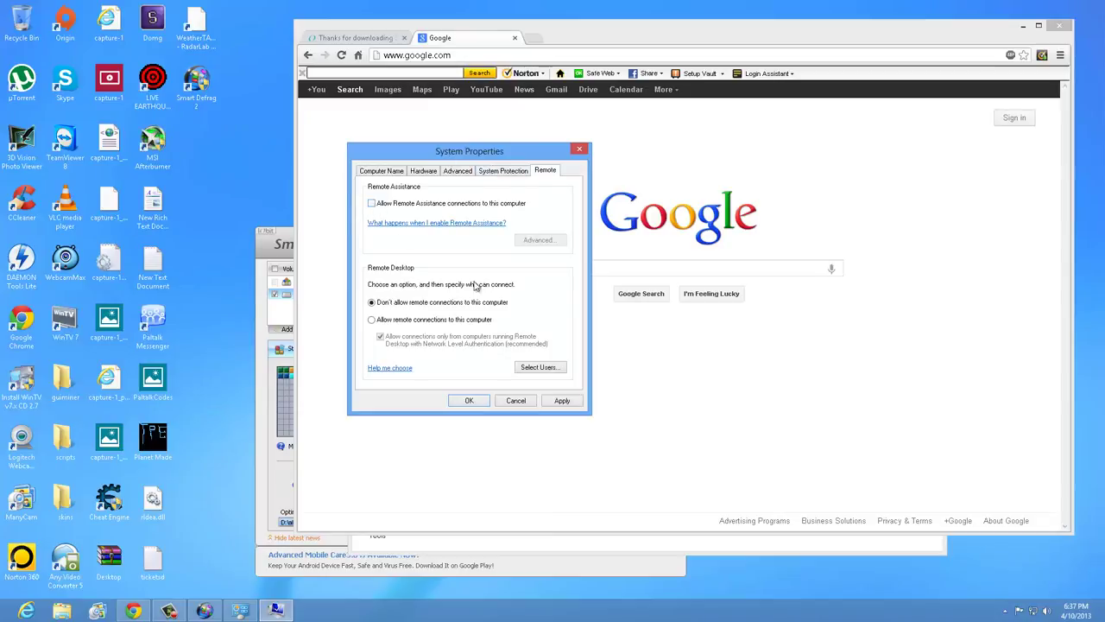
pyautogui.click(562, 400)
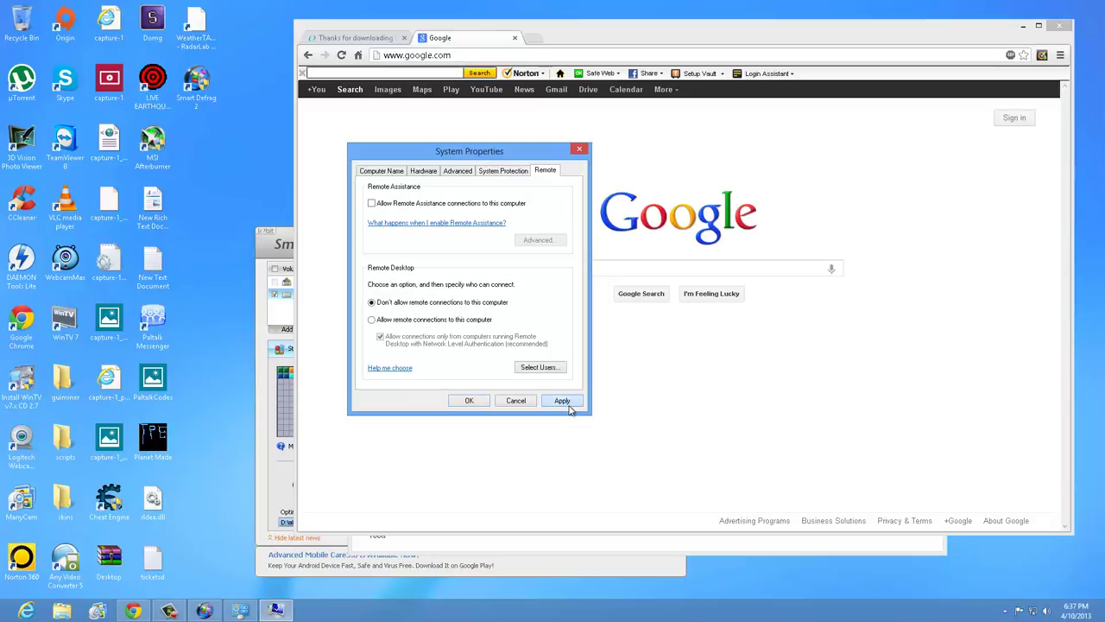
pyautogui.click(468, 401)
# Step: Search Google for "spybot" and open the Safer-Networking site for Spybot - Search & Destroy
pyautogui.click(543, 269)
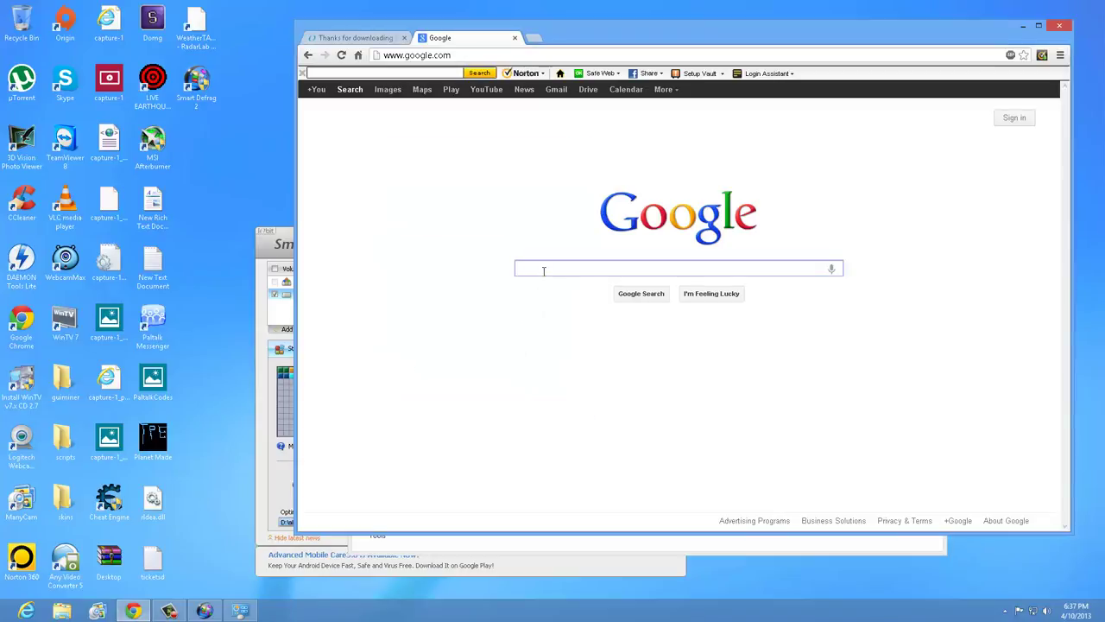
pyautogui.write('spybot')
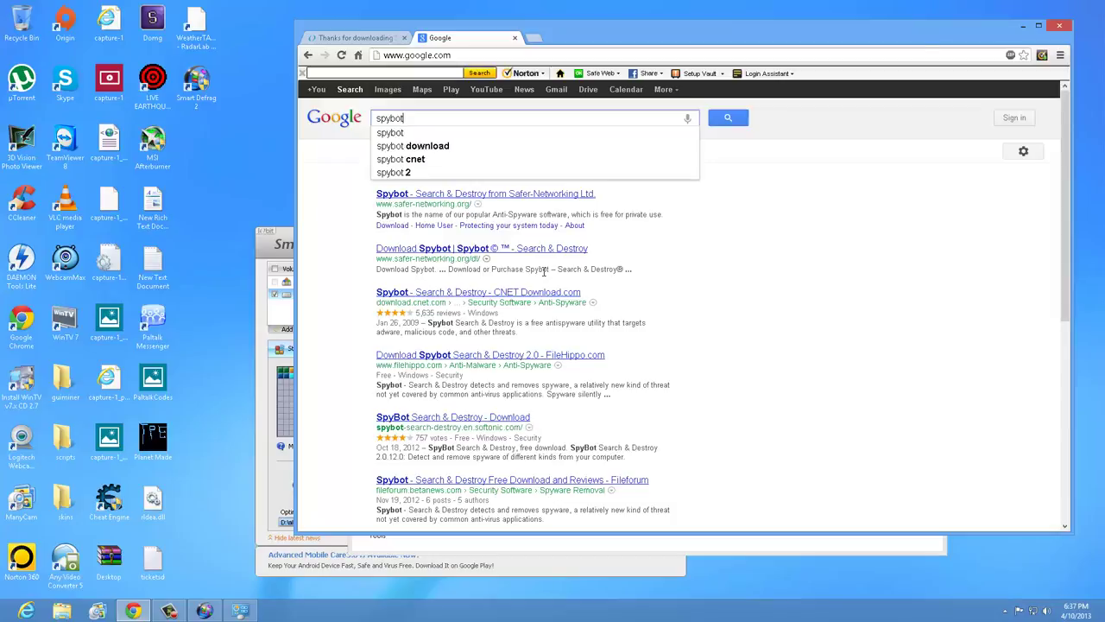
pyautogui.press('Return')
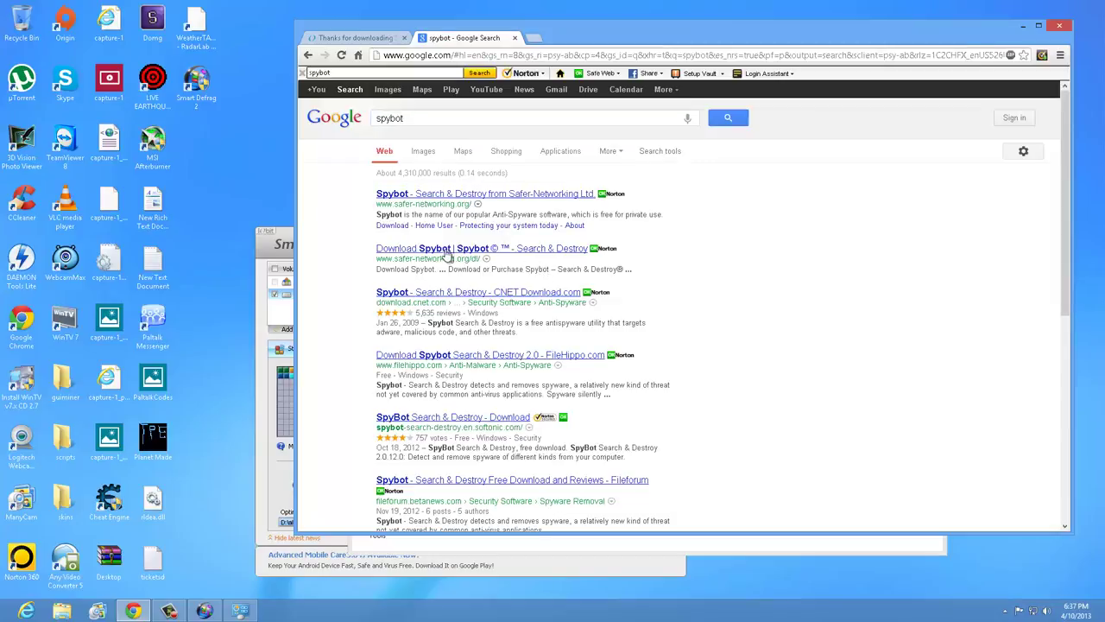
pyautogui.click(413, 197)
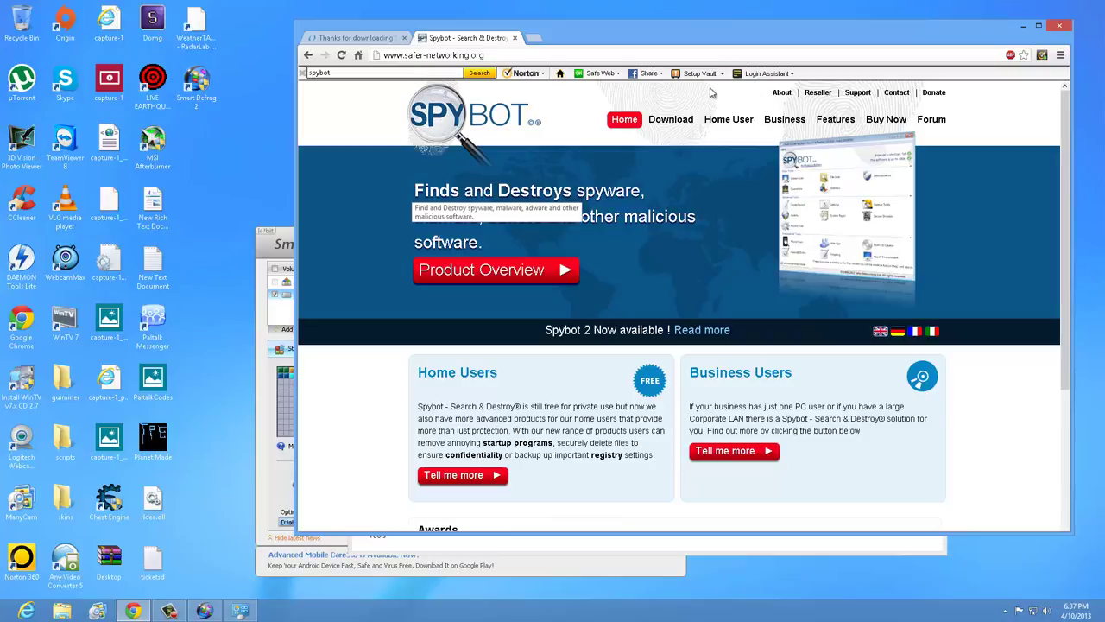
# Step: Open the Spybot download page and choose the Spybot 2 Free Edition for home users
pyautogui.click(676, 126)
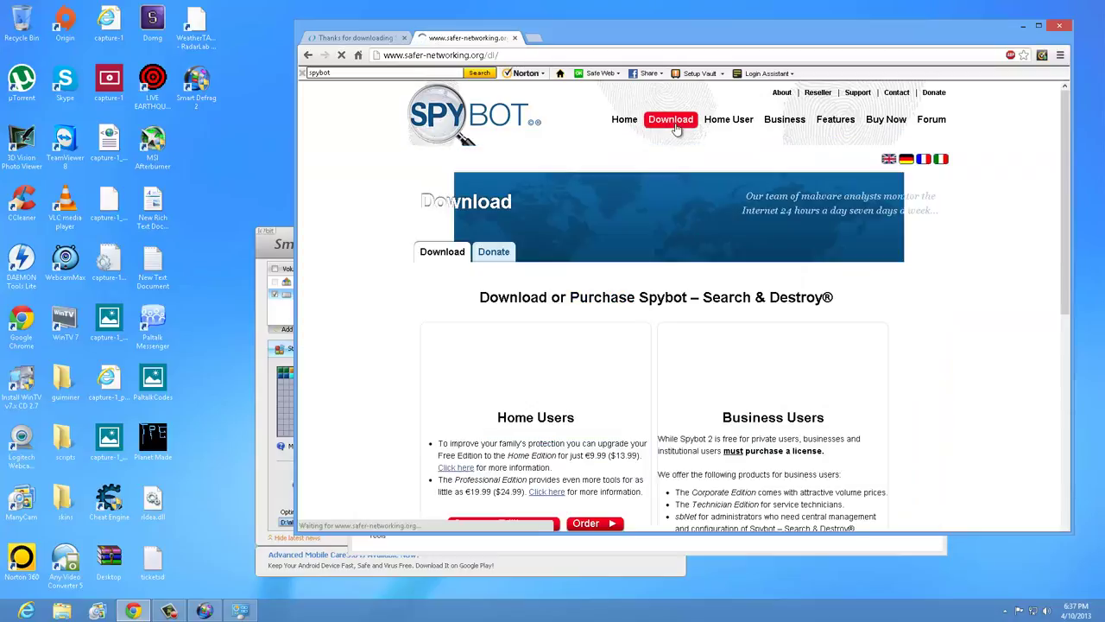
pyautogui.scroll(-1, 612, 377)
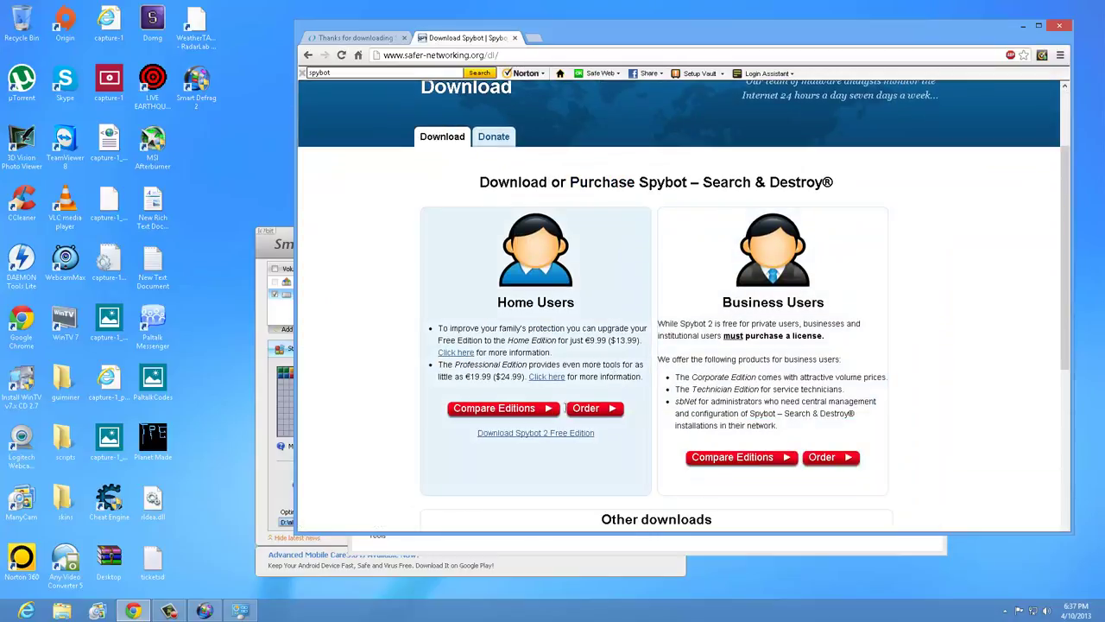
pyautogui.scroll(-2, 635, 422)
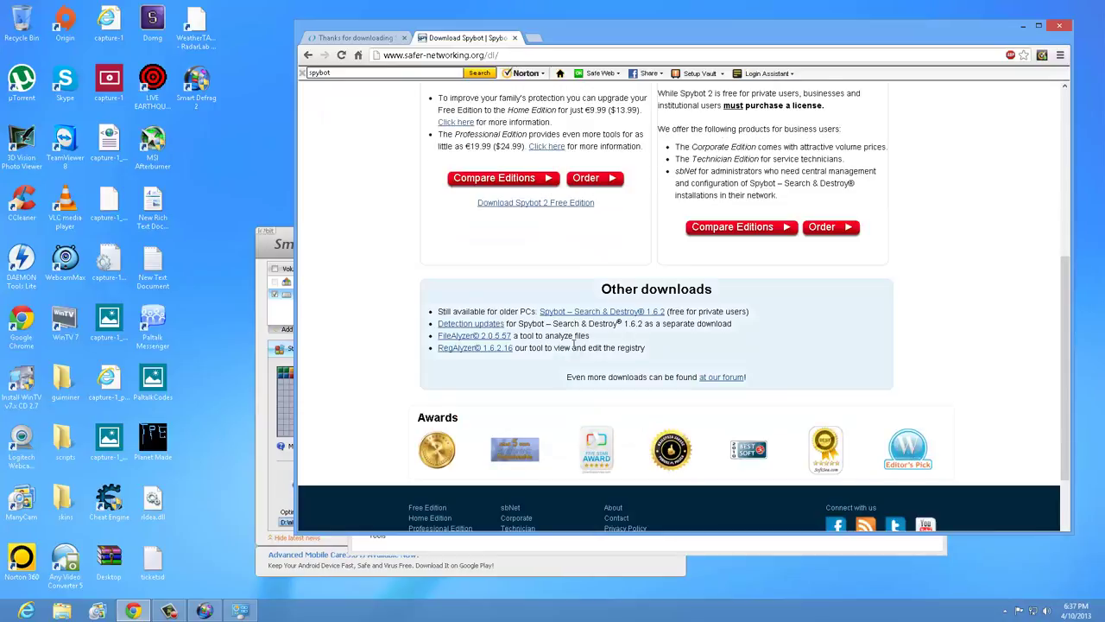
pyautogui.scroll(3, 482, 322)
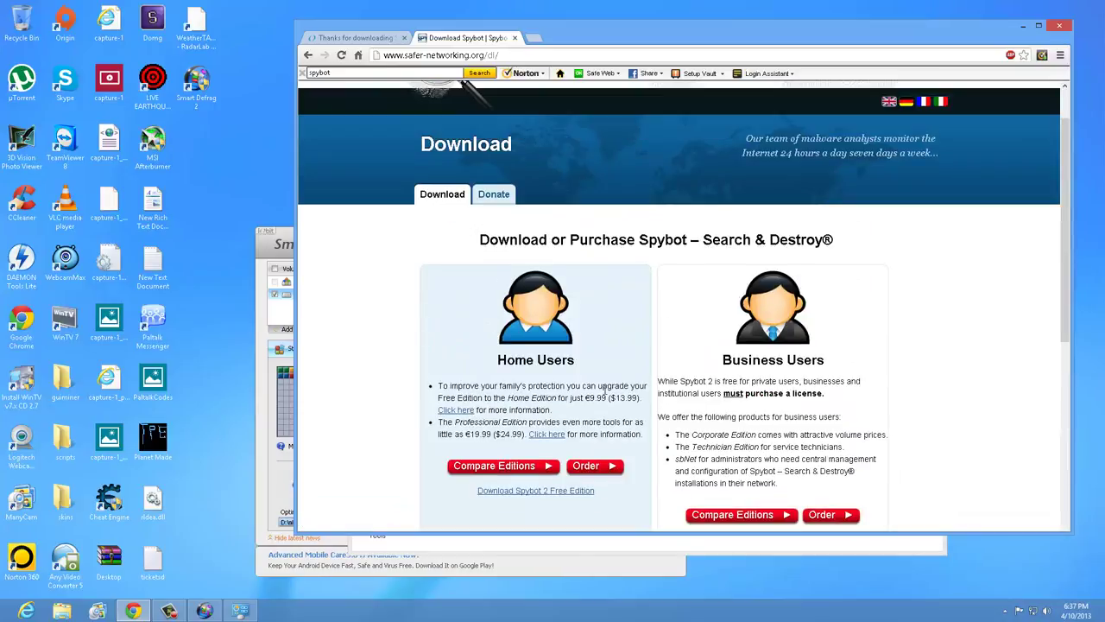
pyautogui.click(528, 494)
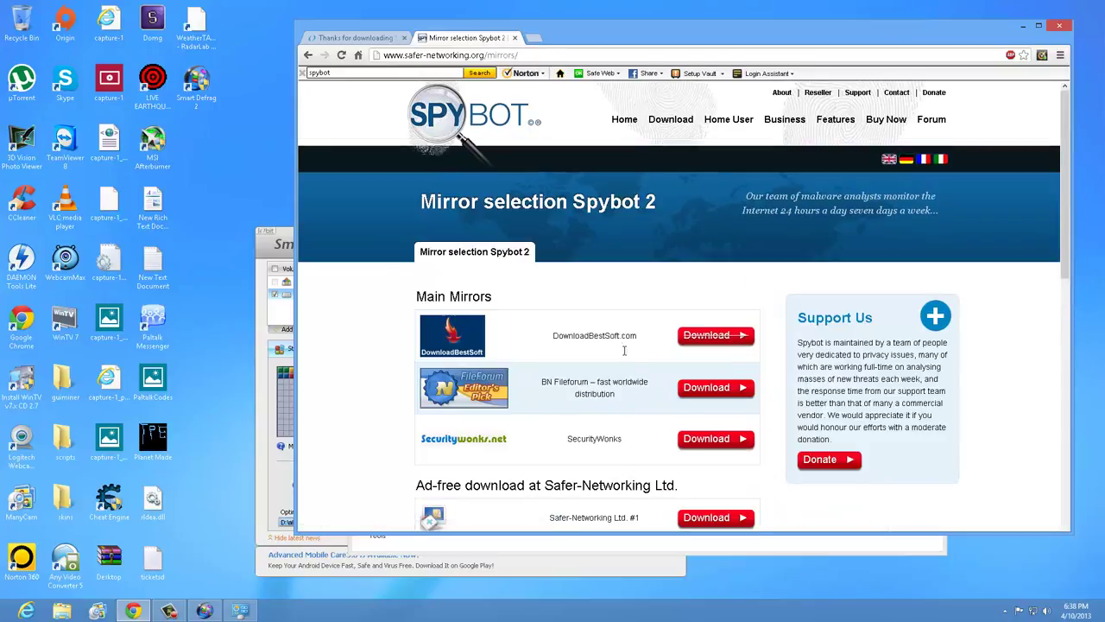
# Step: Download SpybotSD2.exe from the BN Fileforum mirror
pyautogui.scroll(-1, 625, 350)
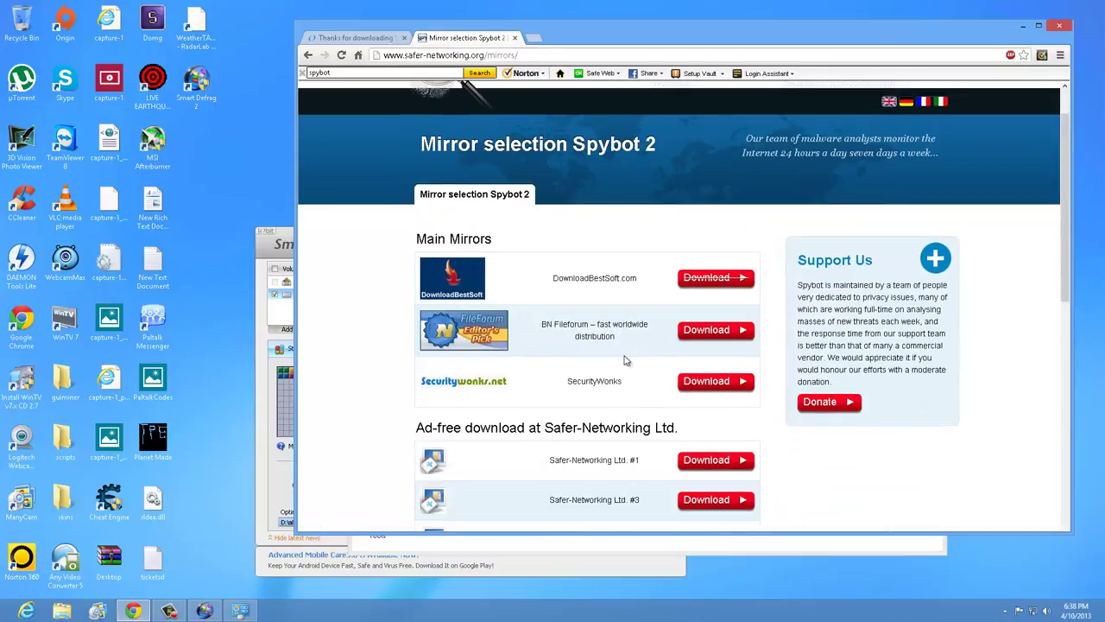
pyautogui.click(716, 329)
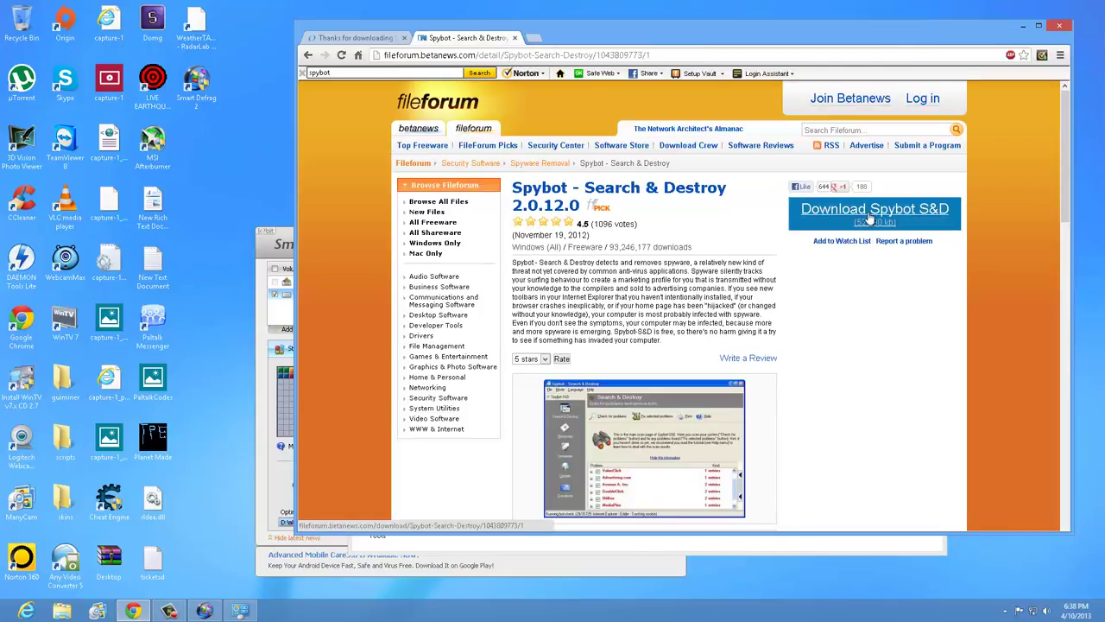
pyautogui.click(872, 215)
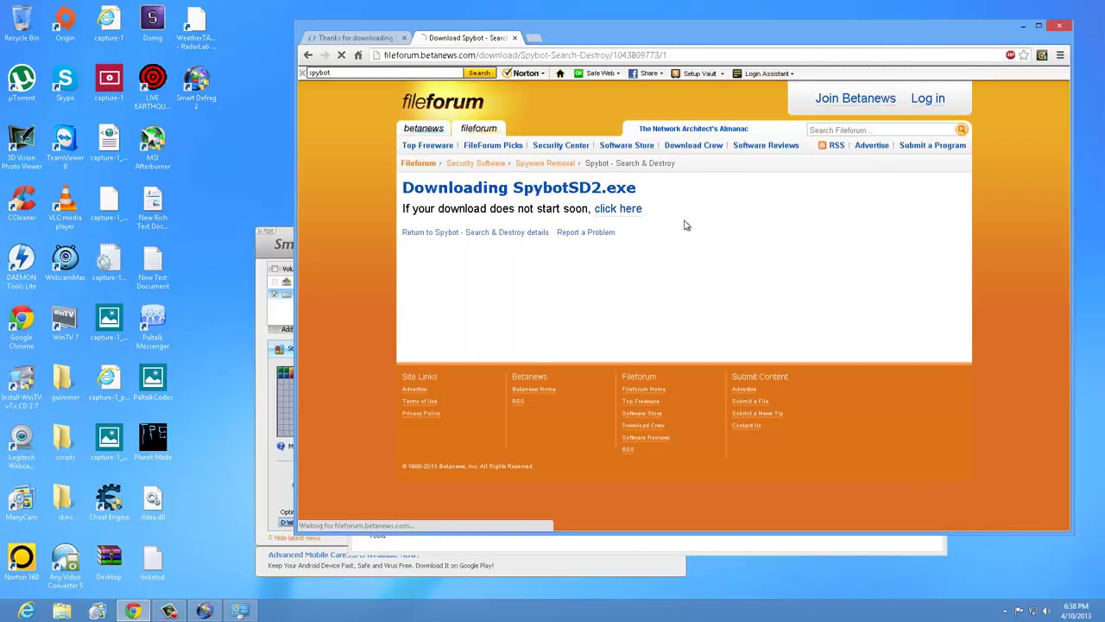
pyautogui.click(608, 214)
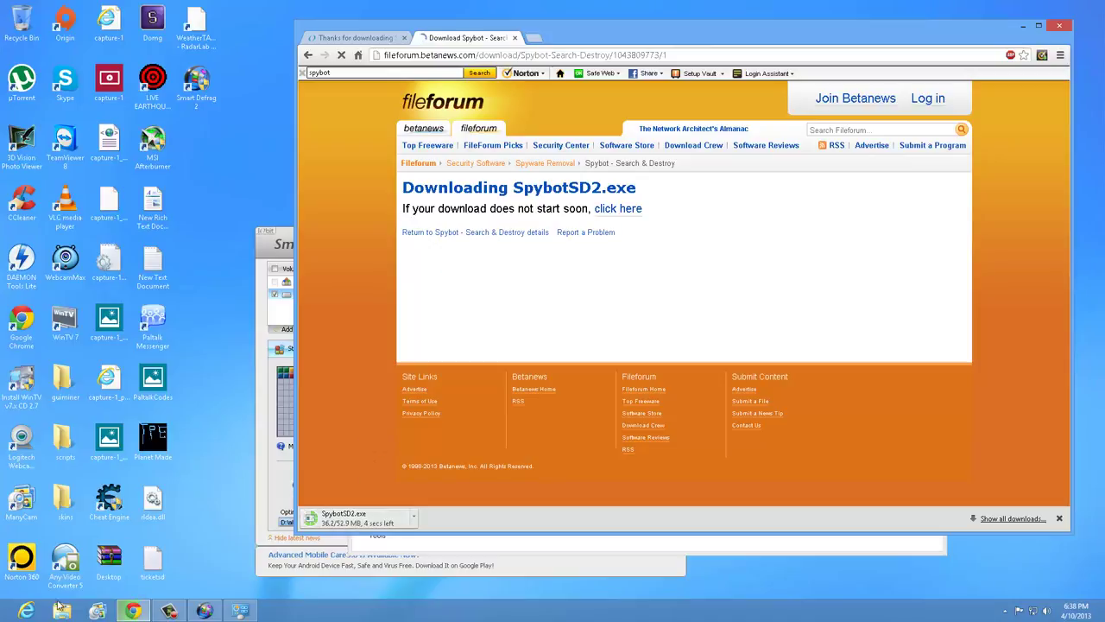
# Step: Launch the Spybot installer, allow it to make changes to the computer, and accept English as the setup language
pyautogui.click(26, 610)
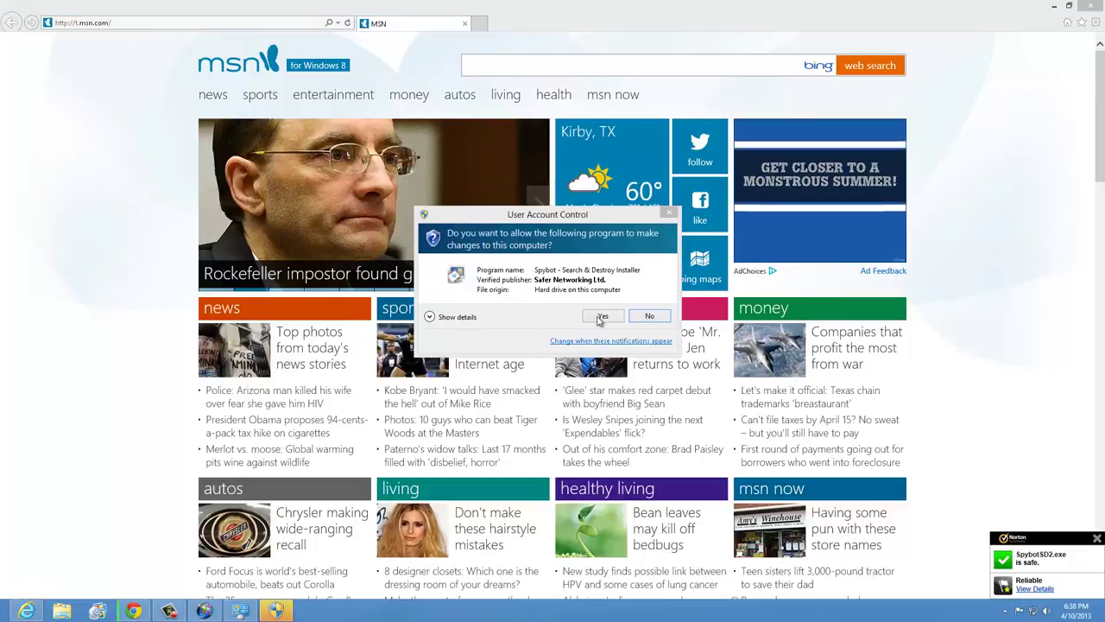
pyautogui.click(602, 317)
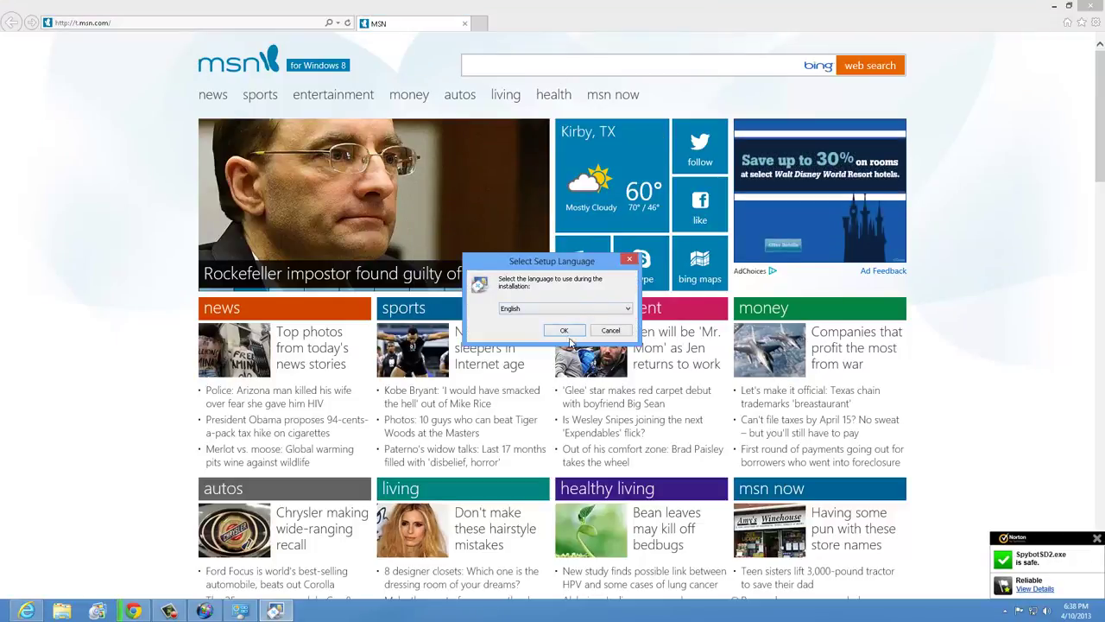
pyautogui.click(564, 330)
# Step: Advance the Spybot setup to the installation mode page, keeping personal use with the donation decided later
pyautogui.click(615, 396)
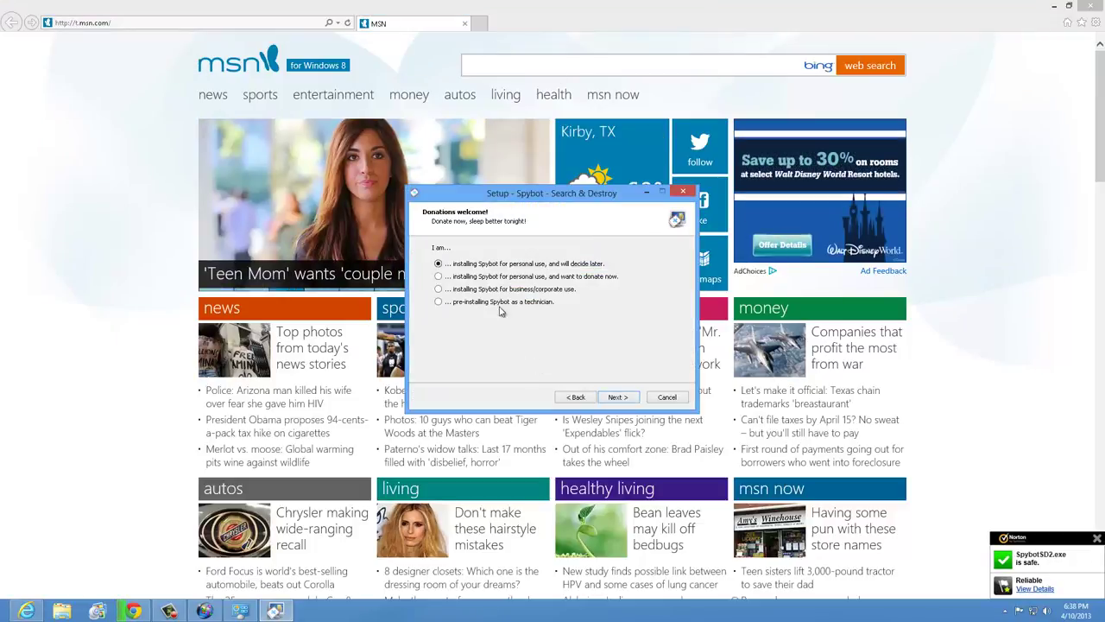
pyautogui.click(610, 396)
pyautogui.click(577, 396)
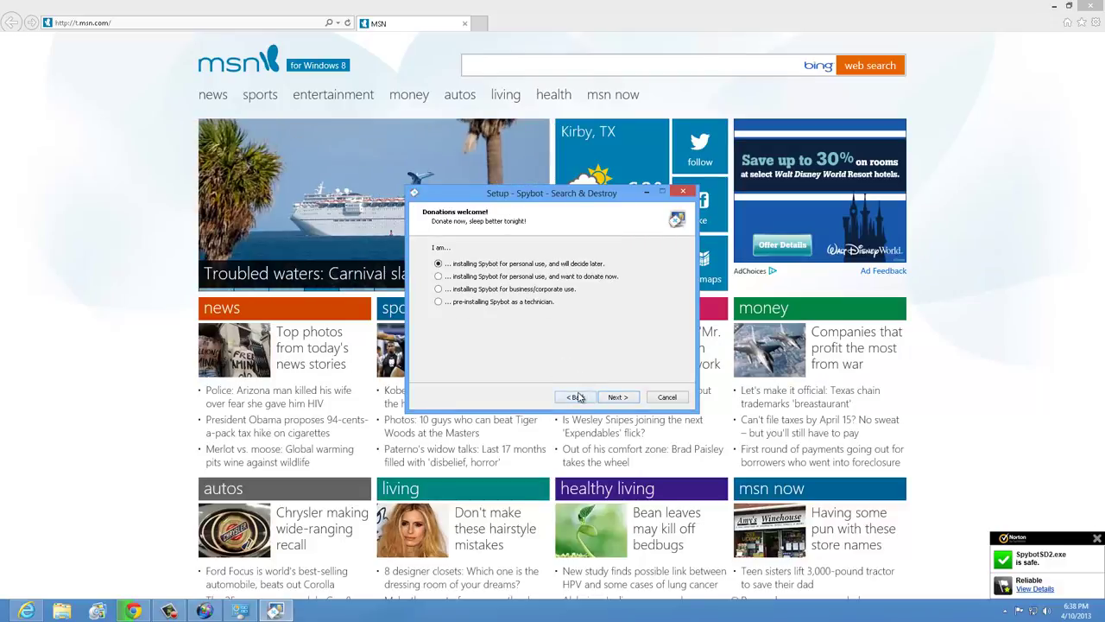
pyautogui.click(616, 396)
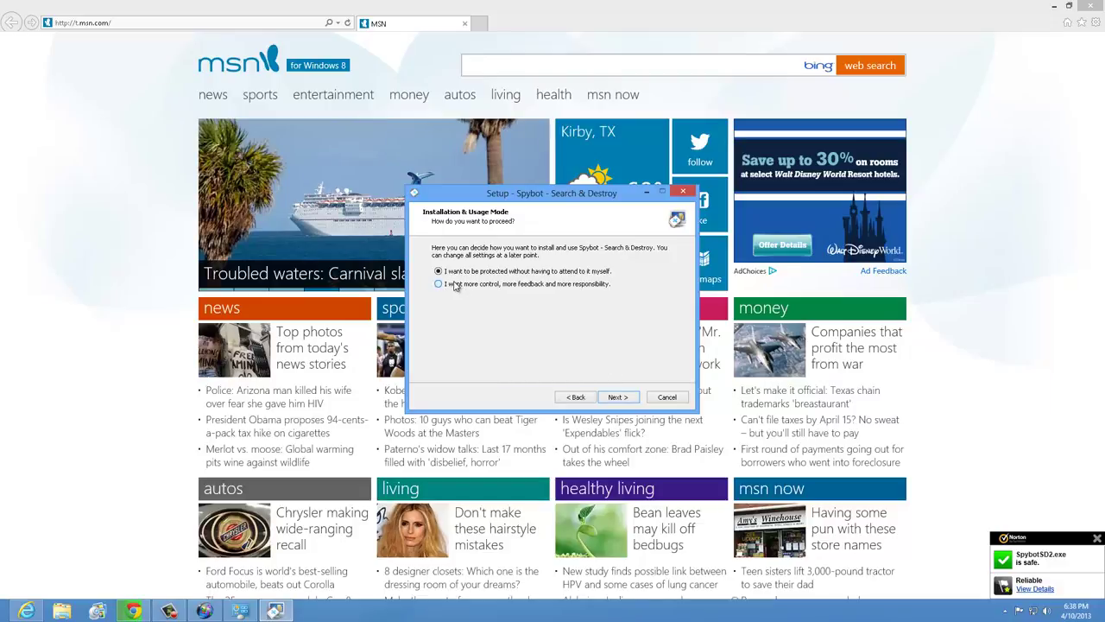
# Step: Keep the unattended protection mode, accept the Spybot license agreement, and advance the setup to the component selection
pyautogui.click(620, 398)
pyautogui.click(547, 362)
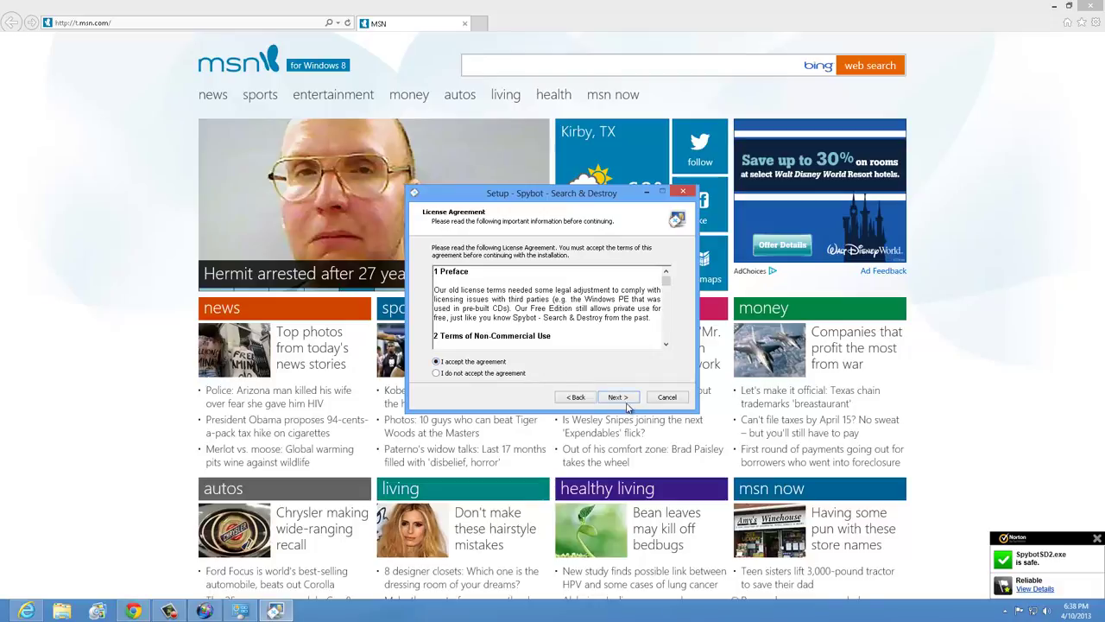
pyautogui.click(628, 405)
pyautogui.click(626, 401)
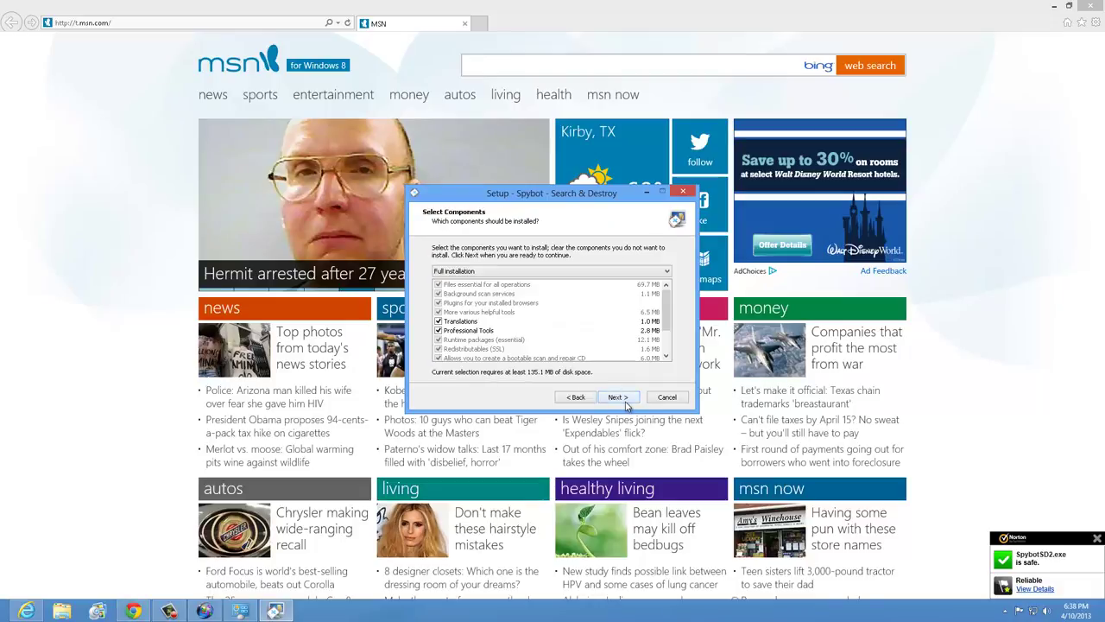
# Step: Review the Spybot components, keeping all of them selected, and accept the default Start Menu folder
pyautogui.click(605, 314)
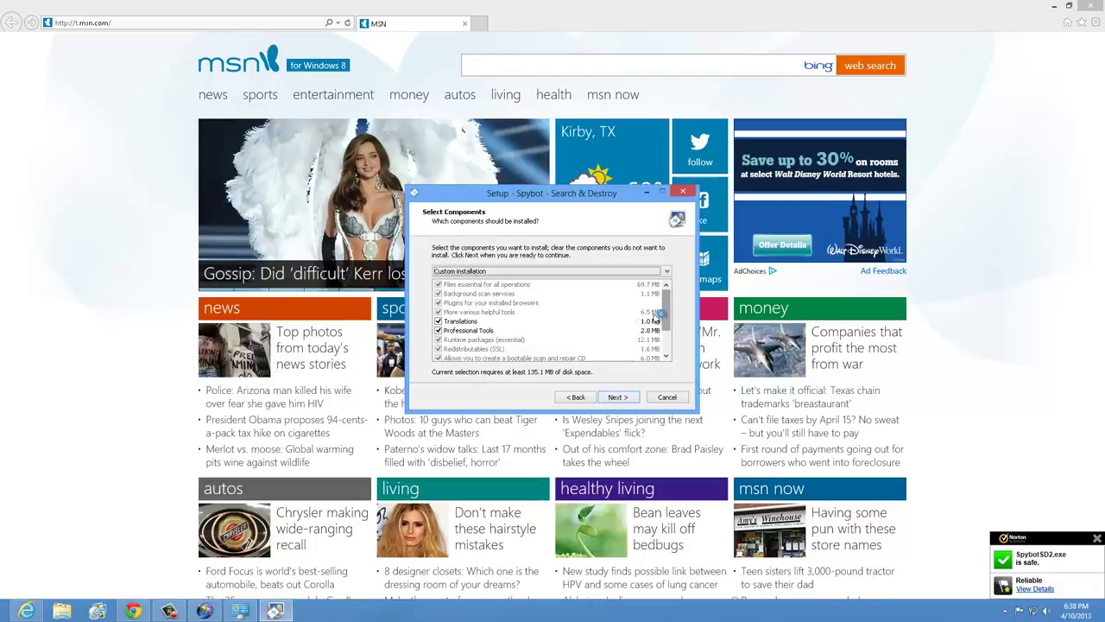
pyautogui.click(564, 330)
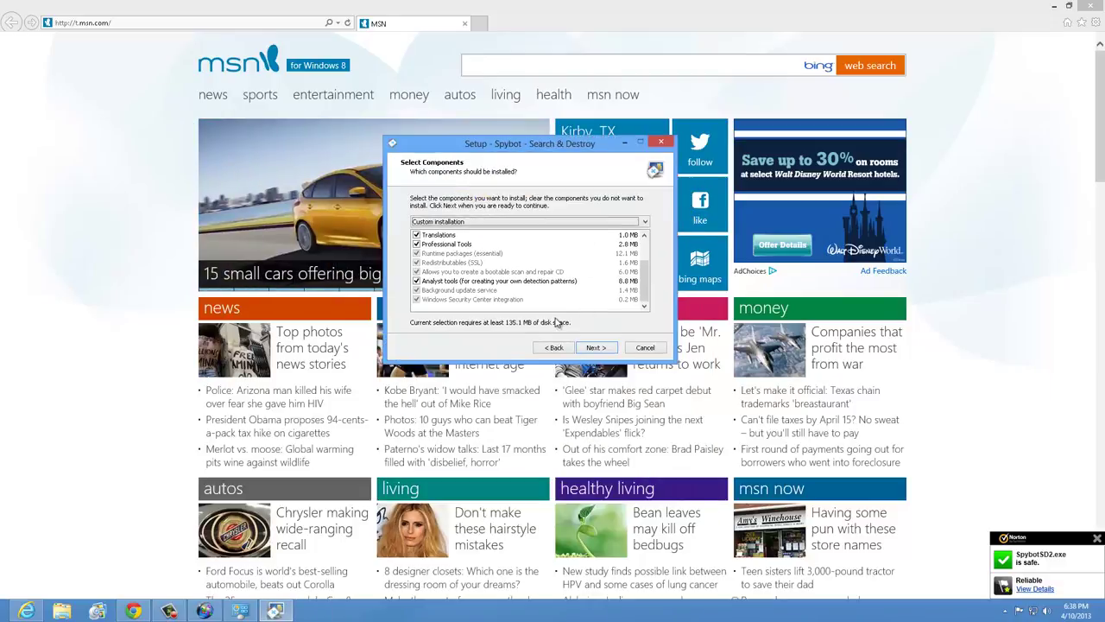
pyautogui.click(595, 347)
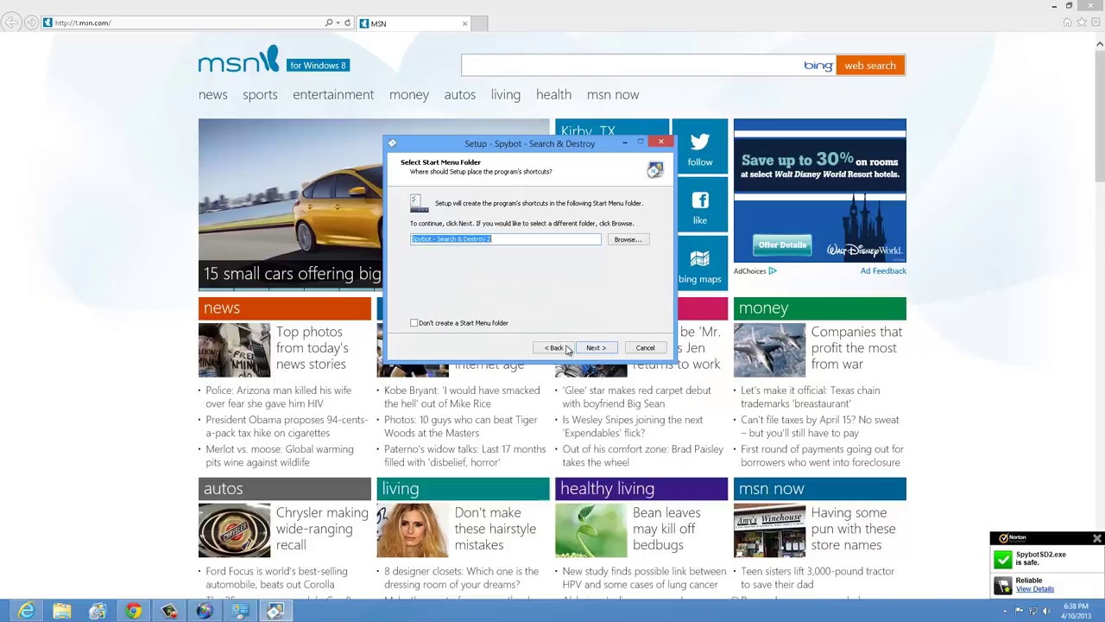
pyautogui.click(591, 347)
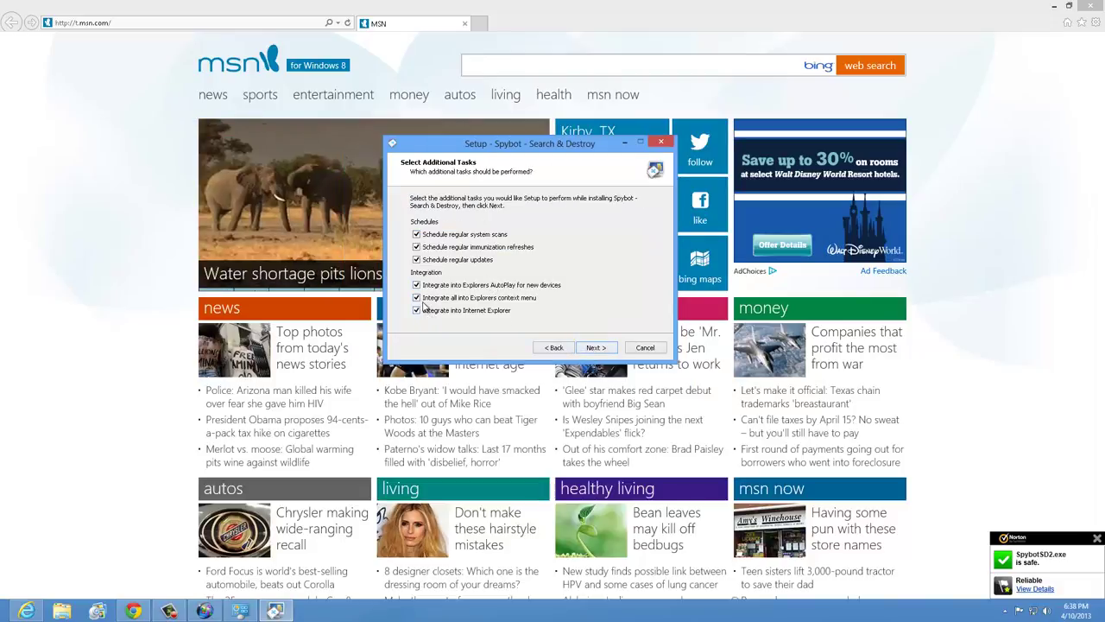
# Step: Disable all scheduled tasks and Explorer and Internet Explorer integrations in the Spybot setup, and start the installation
pyautogui.click(416, 259)
pyautogui.click(416, 247)
pyautogui.click(416, 234)
pyautogui.click(417, 285)
pyautogui.click(416, 297)
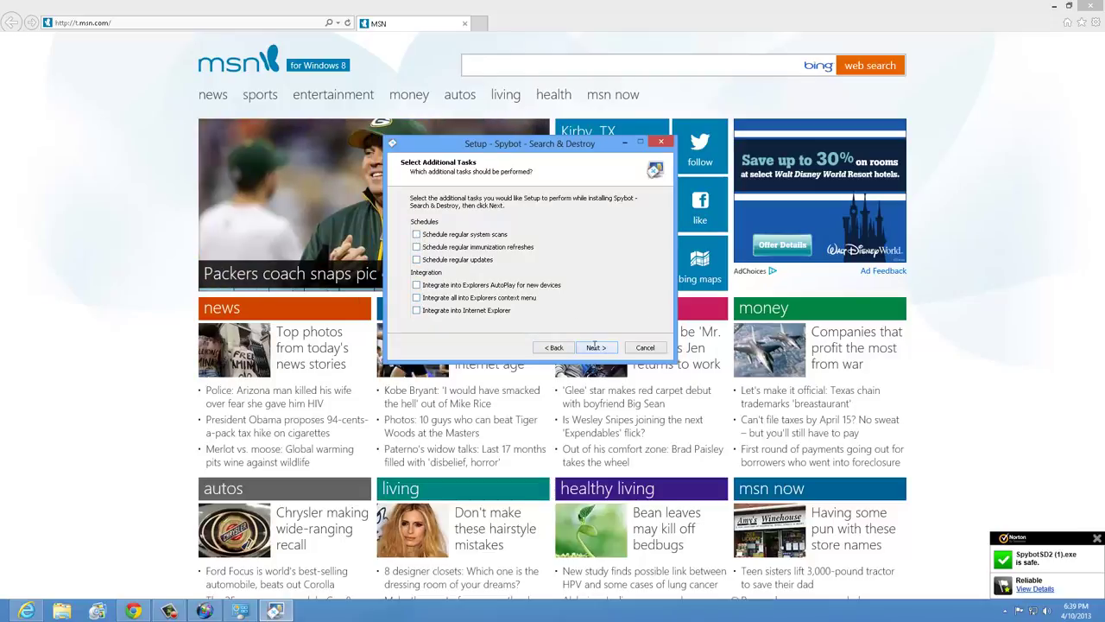
pyautogui.click(595, 347)
pyautogui.click(598, 347)
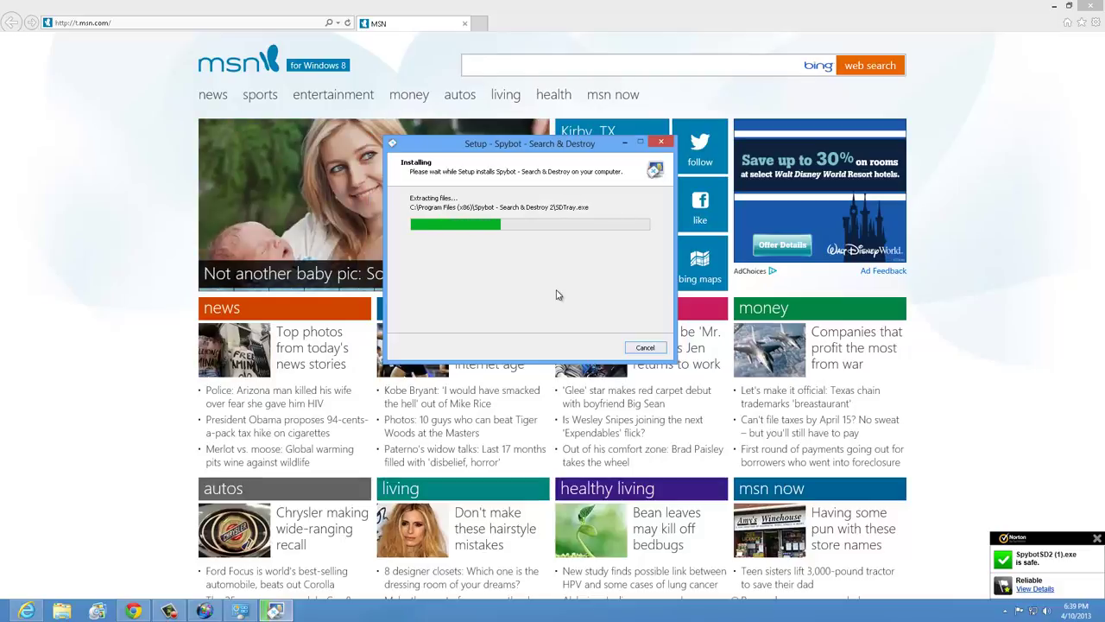
# Step: Switch to Internet Explorer and reset all its settings, including deletion of personal settings
pyautogui.click(164, 169)
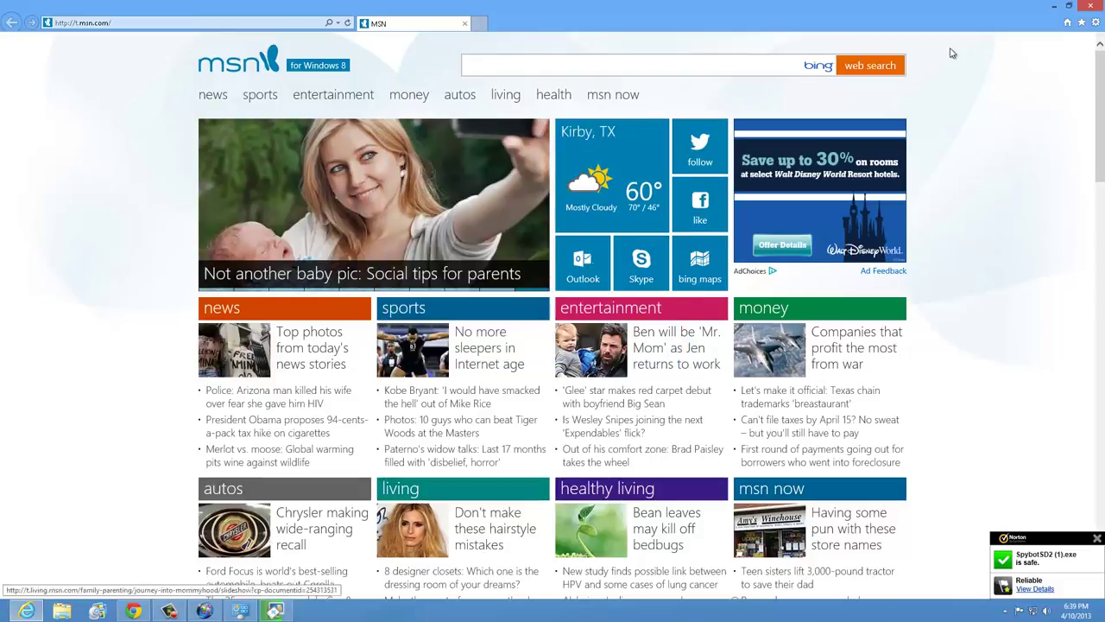
pyautogui.click(1096, 24)
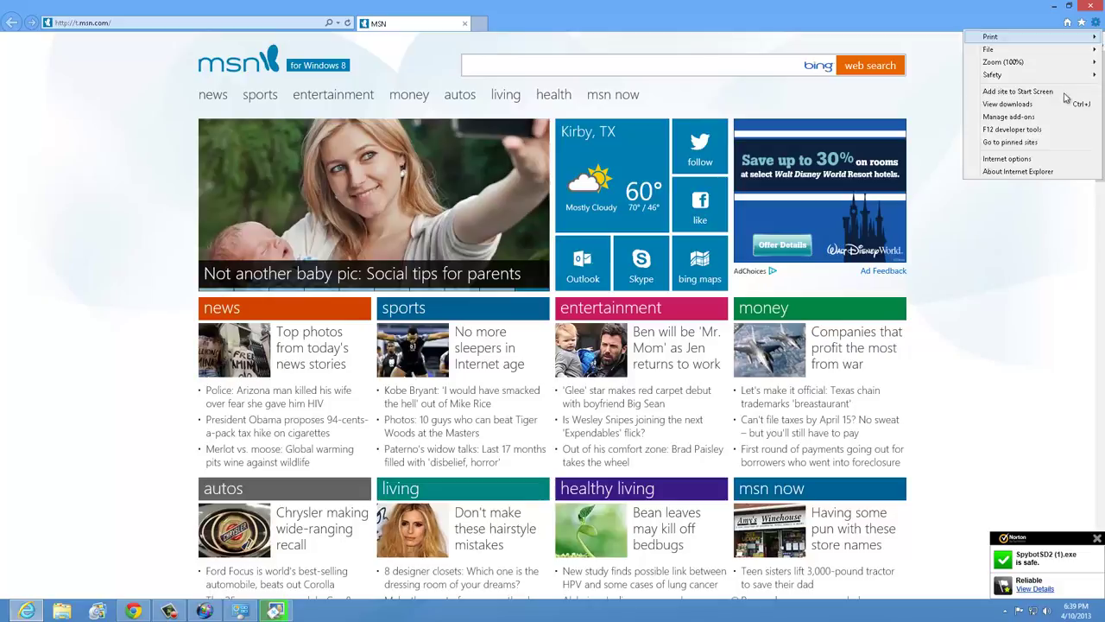
pyautogui.click(993, 162)
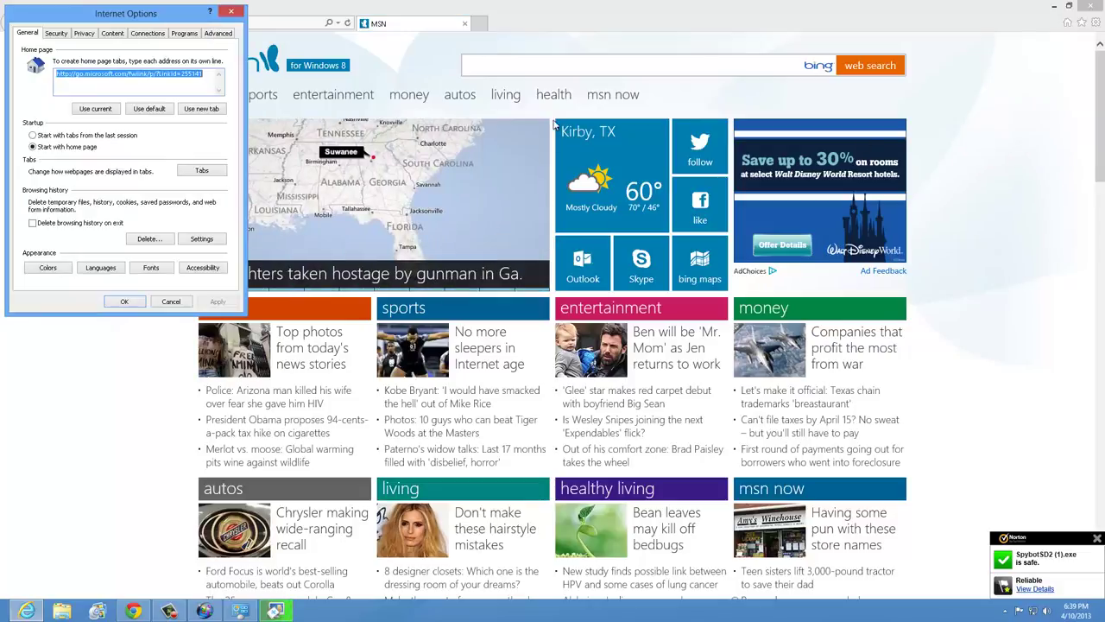
pyautogui.click(208, 36)
pyautogui.click(196, 243)
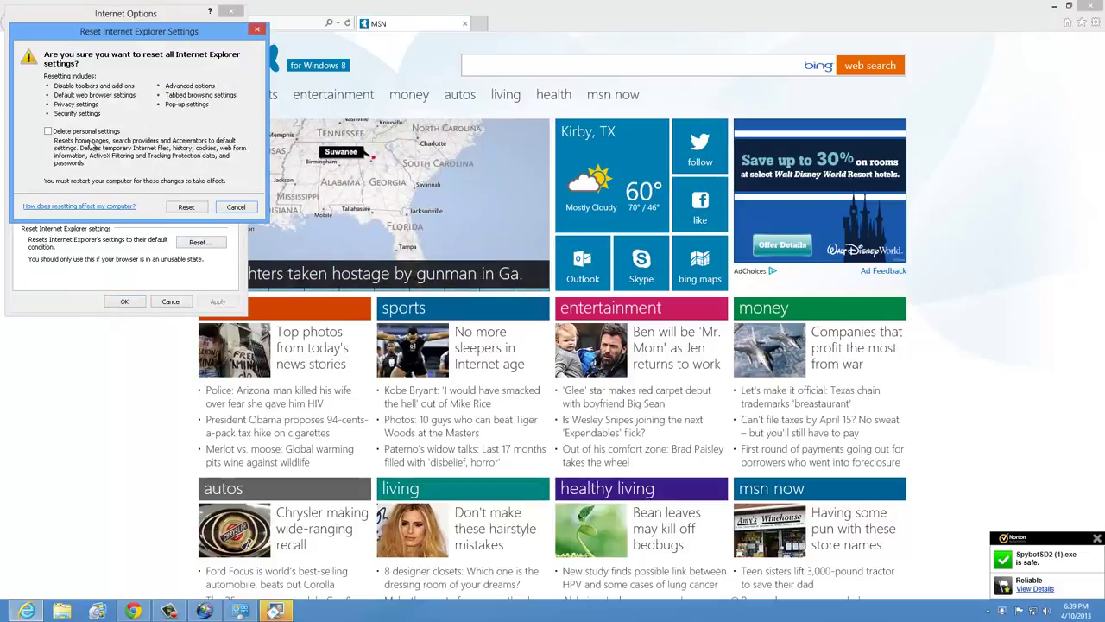
pyautogui.click(88, 143)
pyautogui.click(189, 208)
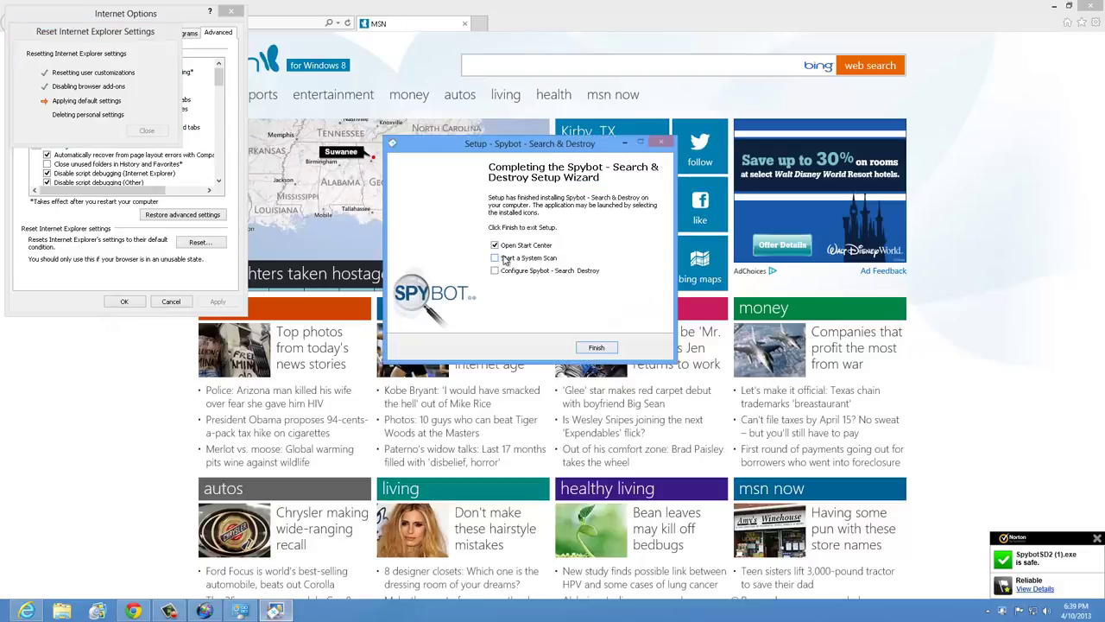
# Step: Finish the Spybot setup with the Start Center opening, and run an update with the help dialogs enabled
pyautogui.click(596, 348)
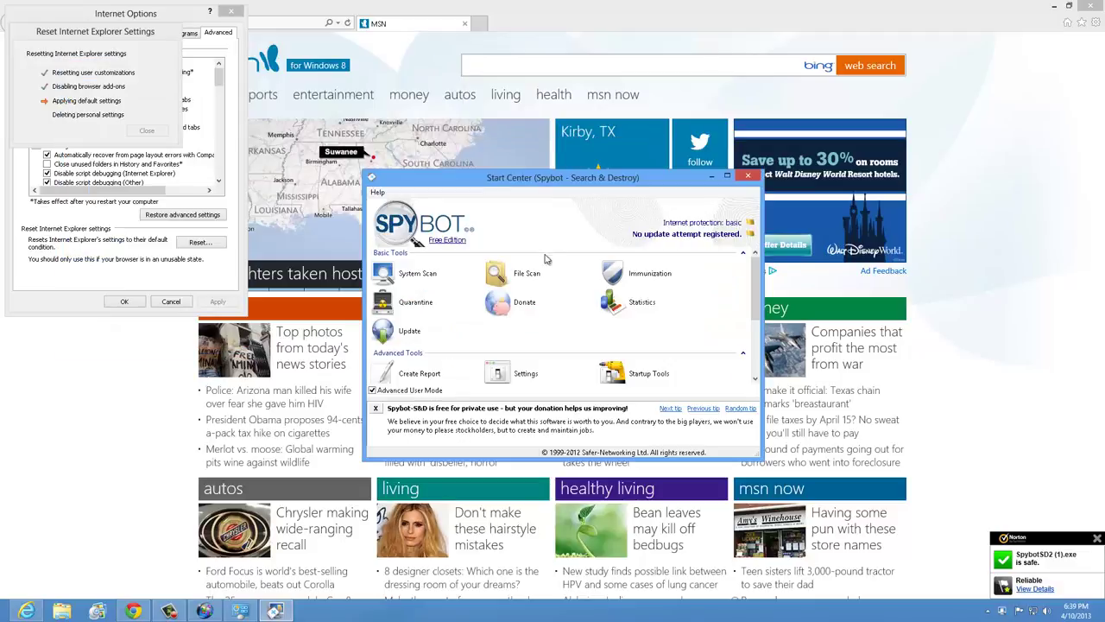
pyautogui.click(412, 335)
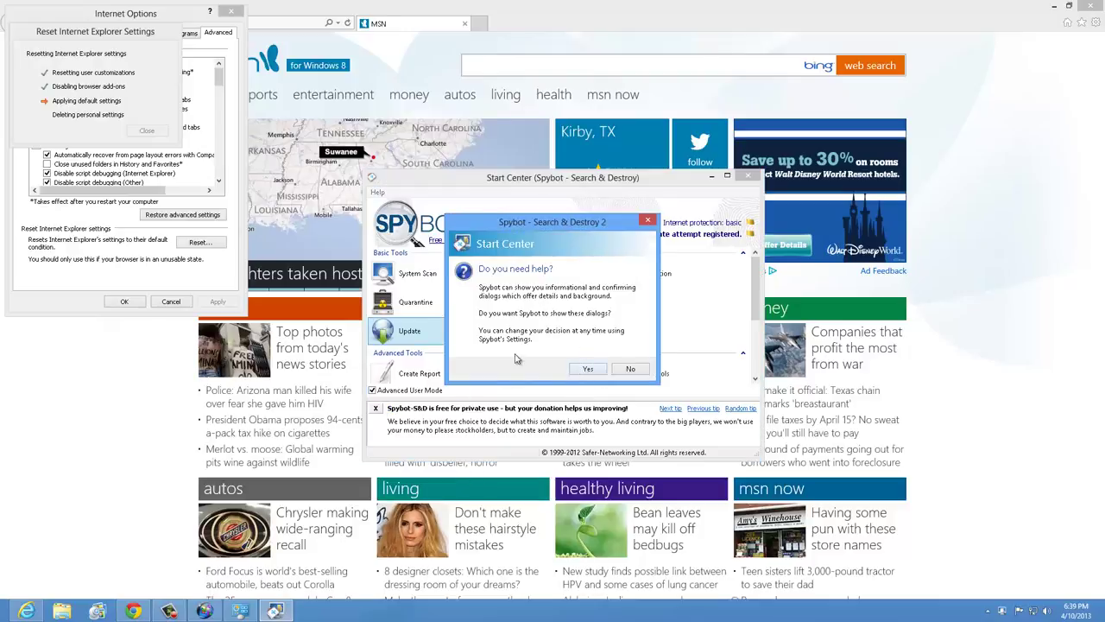
pyautogui.click(587, 369)
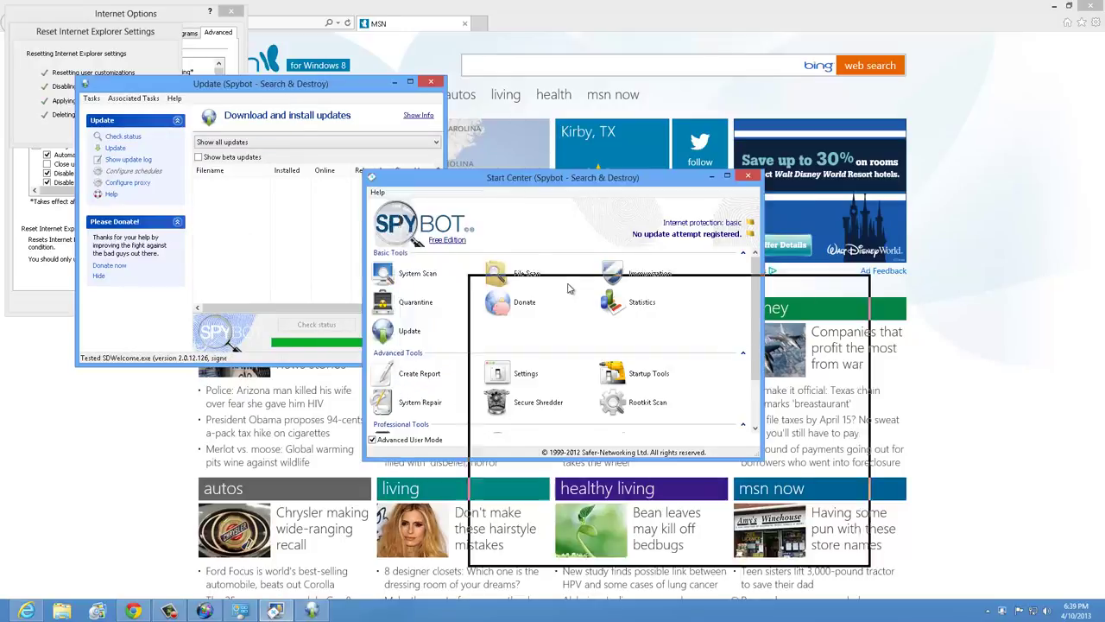
pyautogui.click(631, 348)
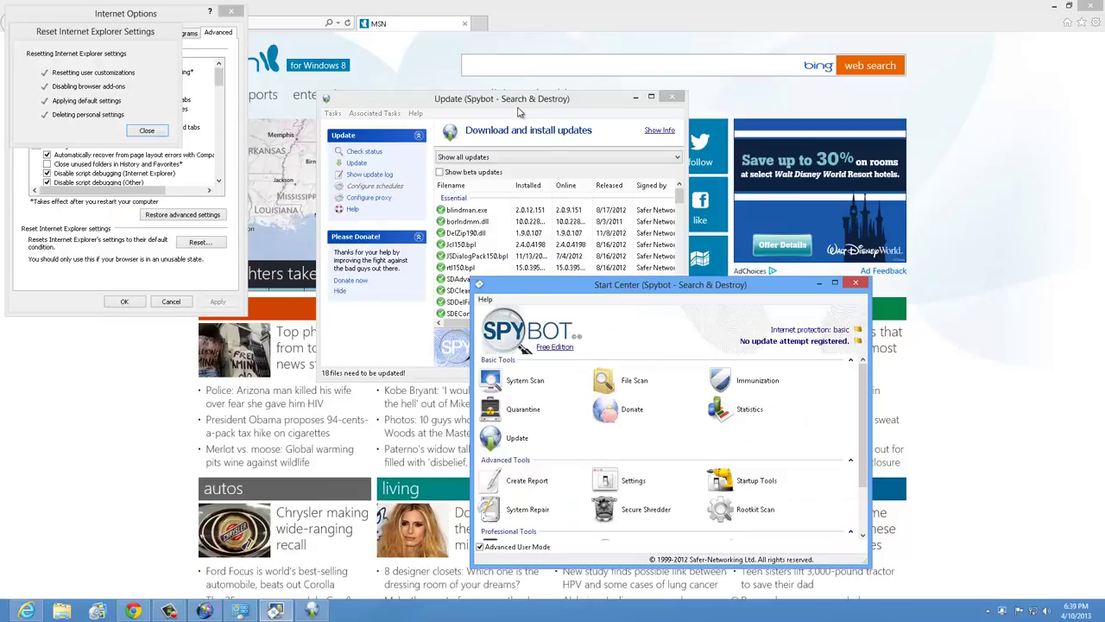
pyautogui.click(626, 340)
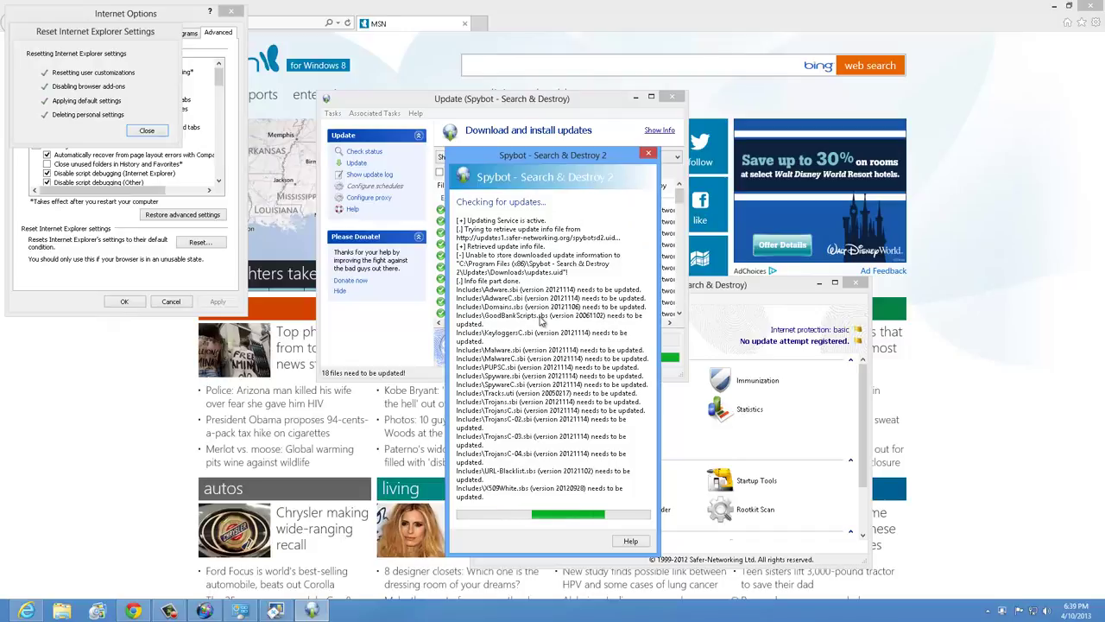
# Step: Close the Internet Explorer reset report, reopen the browser, and decline making it the default browser
pyautogui.click(147, 131)
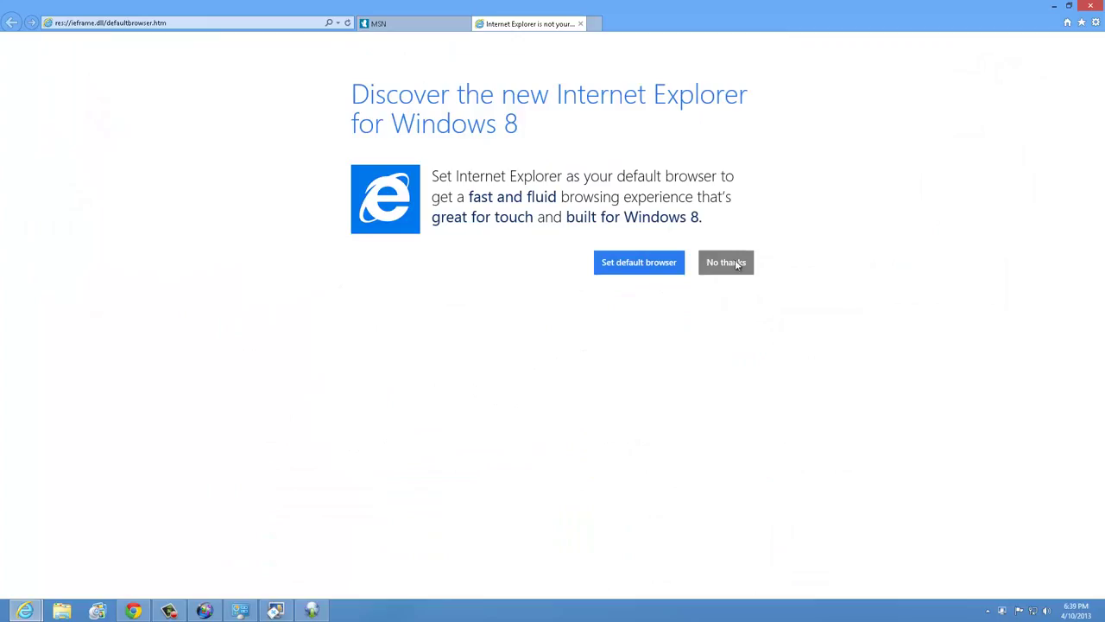
pyautogui.click(732, 266)
pyautogui.click(728, 266)
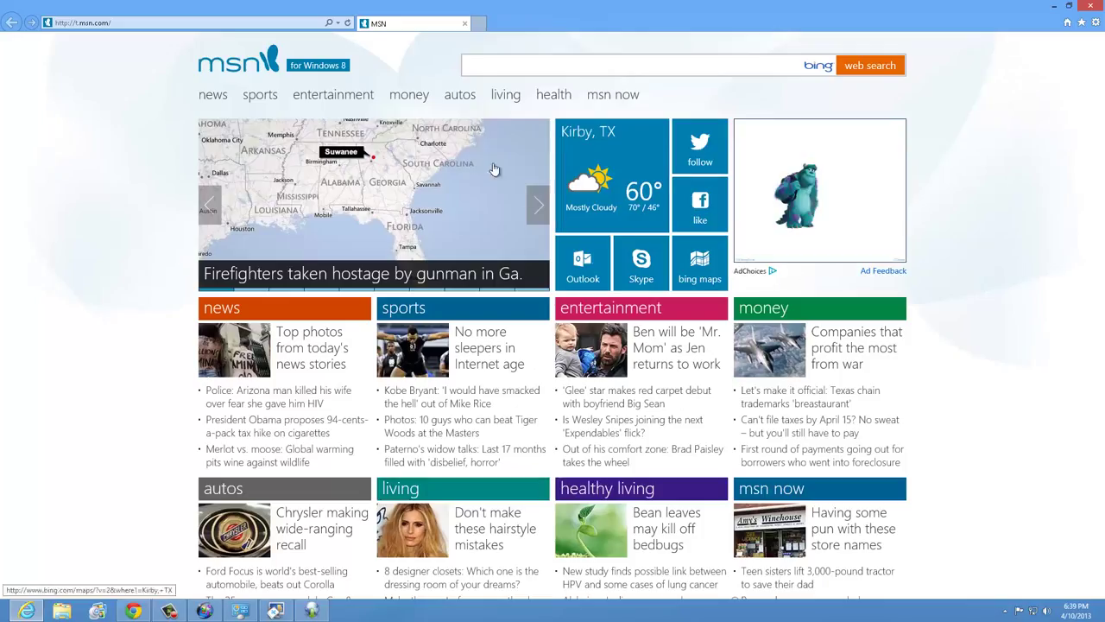
# Step: Set Internet Explorer's Pop-up Blocker to the blocking level High: Block all pop-ups
pyautogui.click(1098, 22)
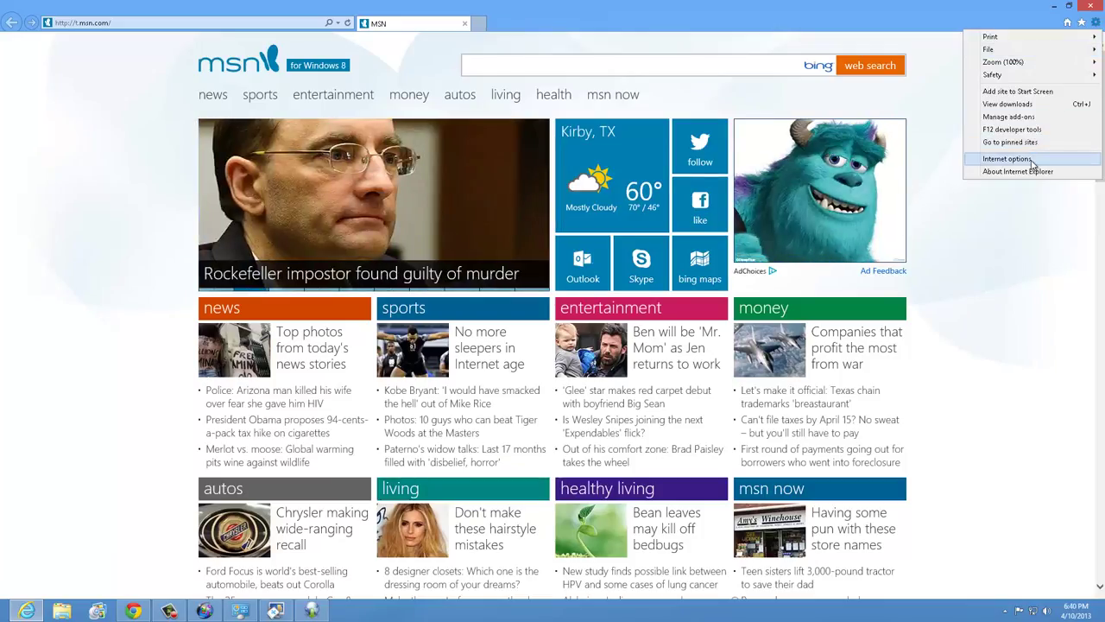
pyautogui.click(1006, 158)
pyautogui.click(84, 34)
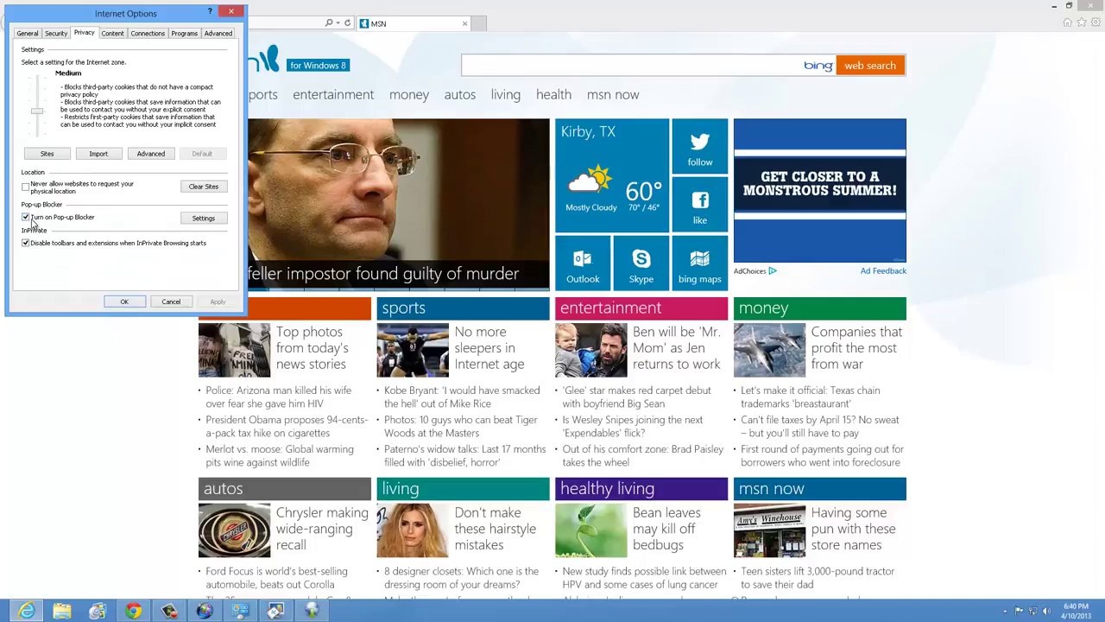
pyautogui.click(202, 223)
pyautogui.click(104, 263)
pyautogui.click(102, 287)
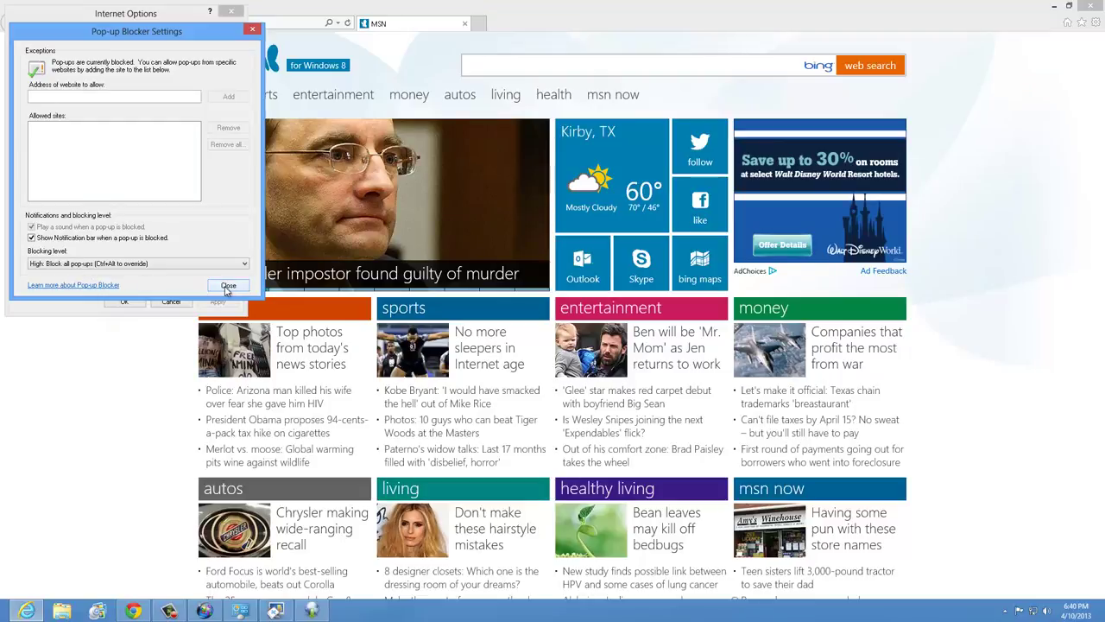
pyautogui.click(227, 287)
pyautogui.click(123, 303)
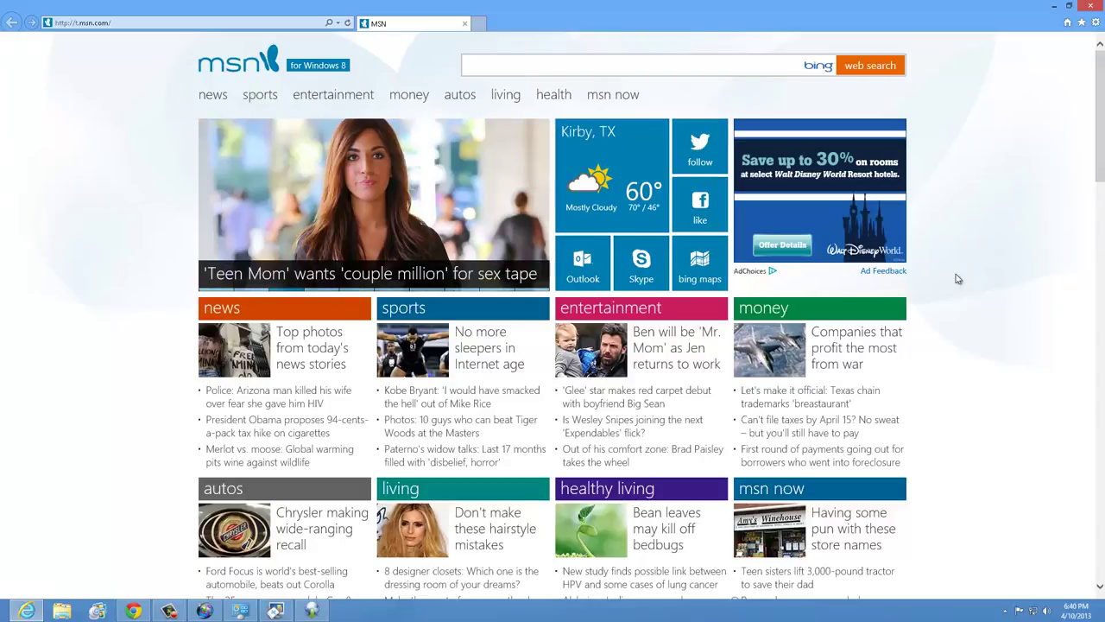
pyautogui.scroll(-15, 950, 276)
pyautogui.scroll(12, 932, 283)
pyautogui.scroll(4, 932, 283)
pyautogui.click(160, 24)
pyautogui.write('www.google.com')
pyautogui.press('Return')
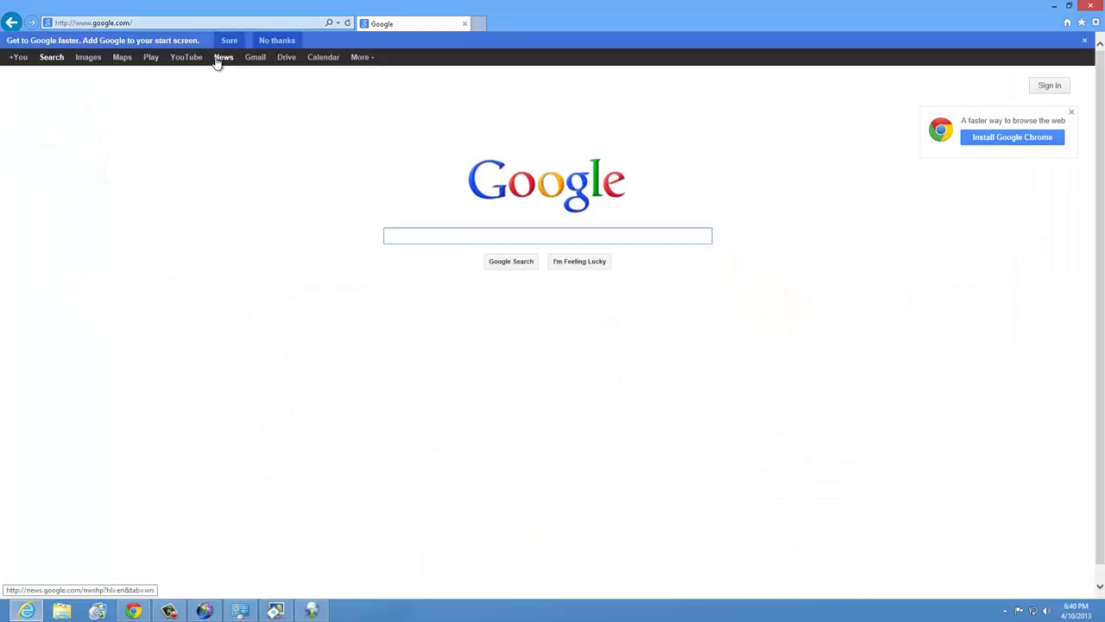
pyautogui.write('speakeasy')
pyautogui.press('Return')
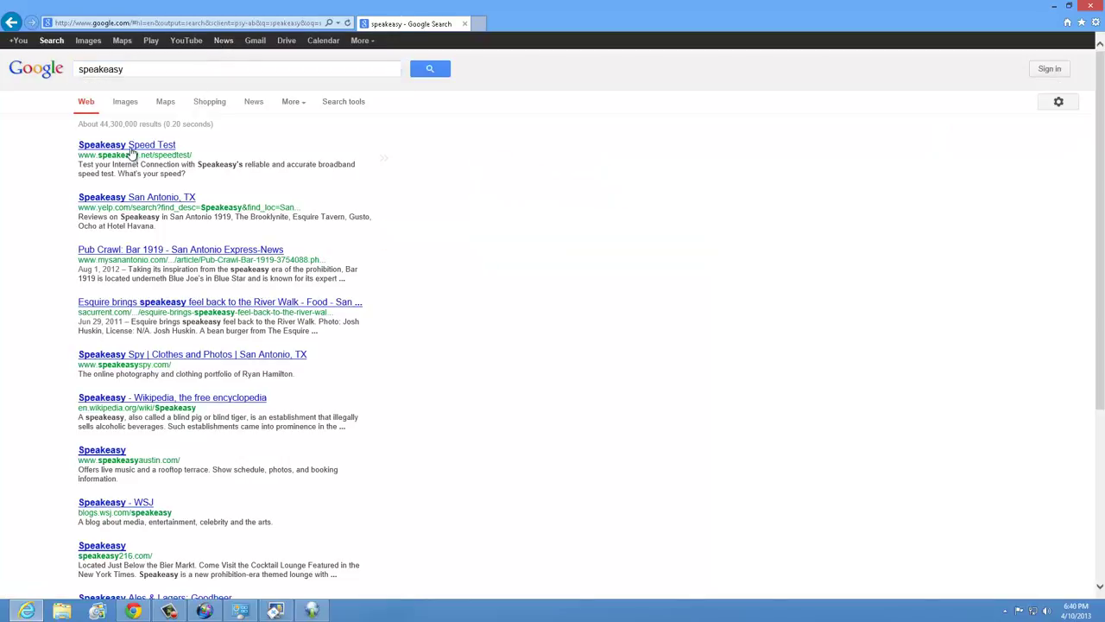
pyautogui.click(131, 152)
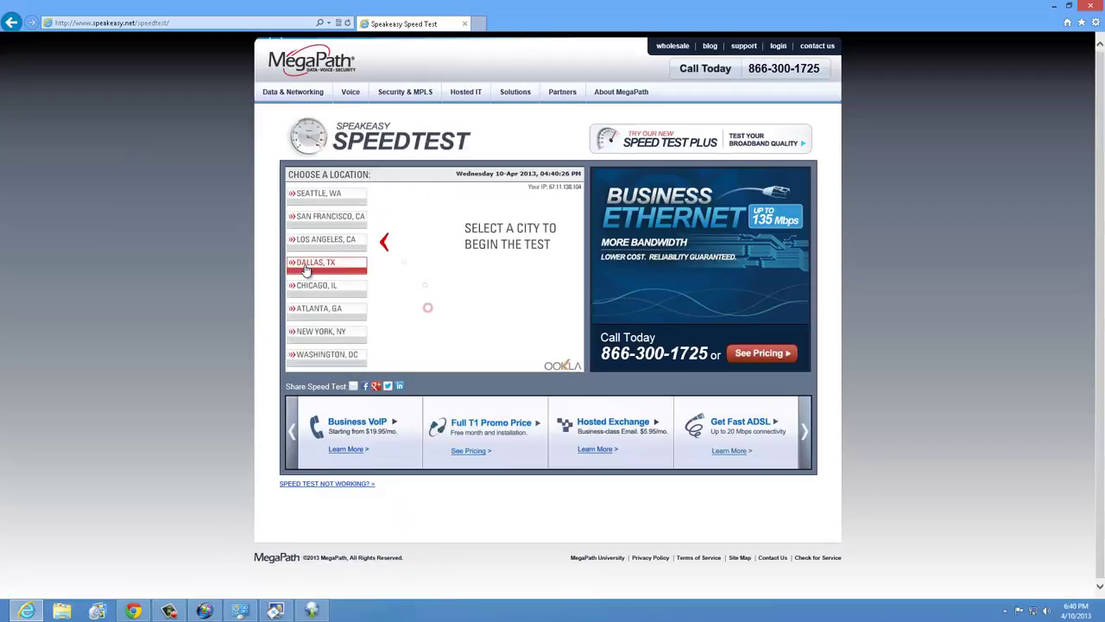
pyautogui.click(304, 270)
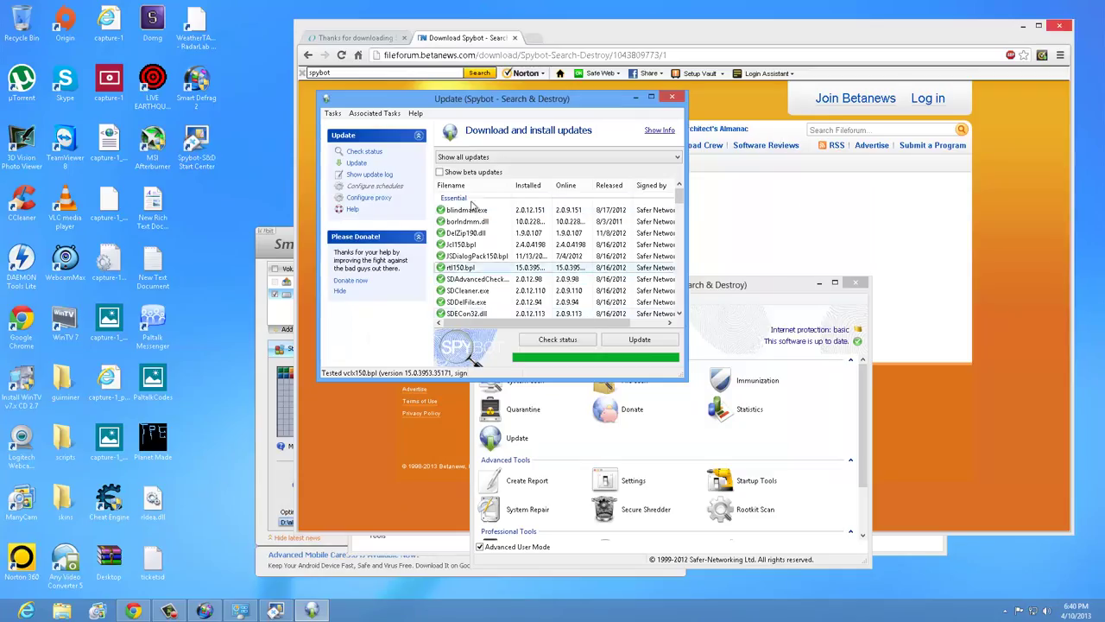
# Step: Run the Spybot update again and close the update window
pyautogui.click(640, 339)
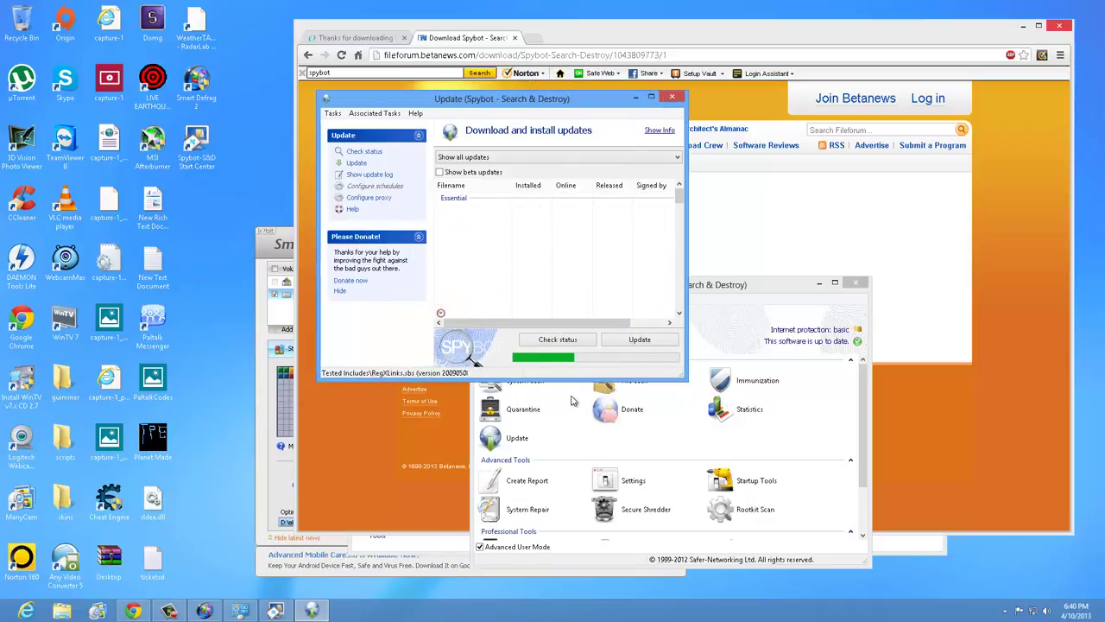
pyautogui.click(673, 97)
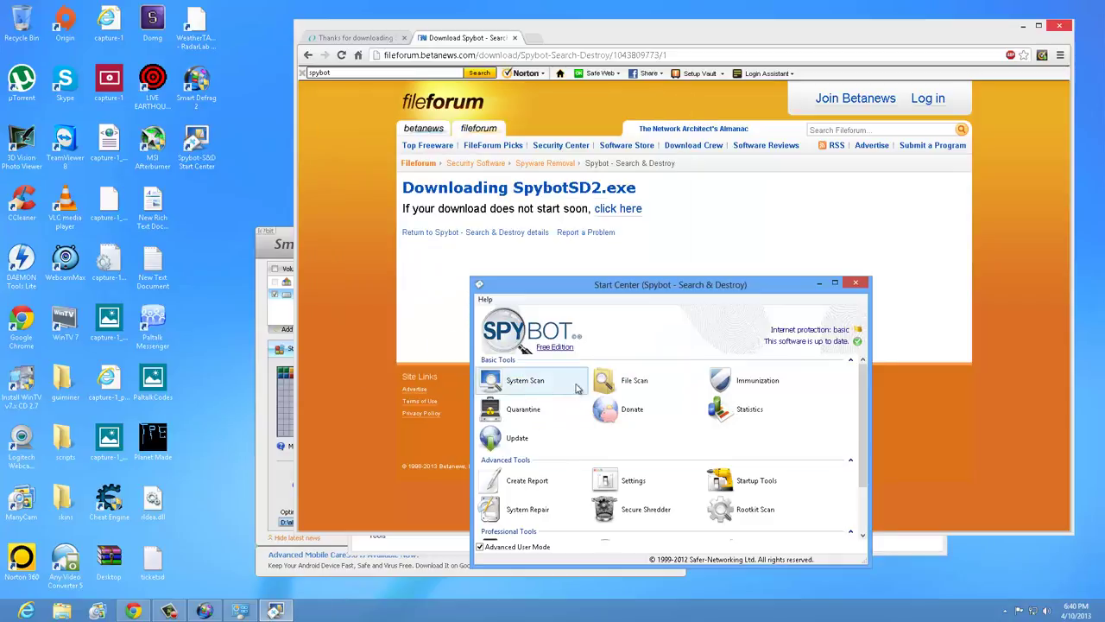
# Step: View Spybot's System Scan tool, and close both the scan window and the Start Center
pyautogui.click(544, 382)
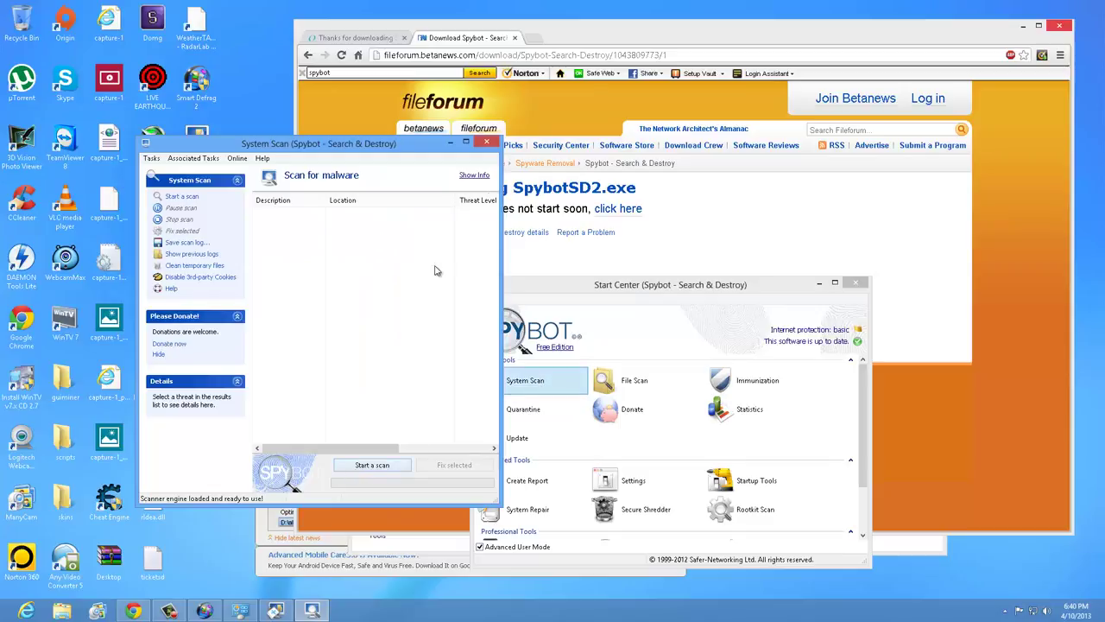
pyautogui.click(487, 144)
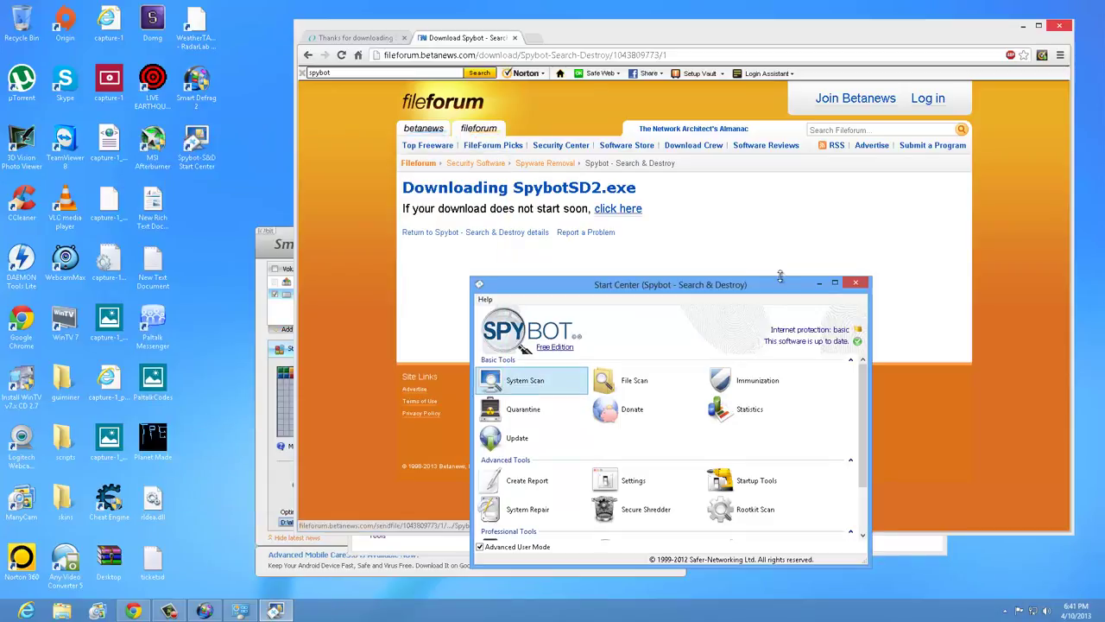
pyautogui.click(853, 283)
# Step: Close the Spybot download tab in Chrome and go to YouTube from the Google home page
pyautogui.click(516, 38)
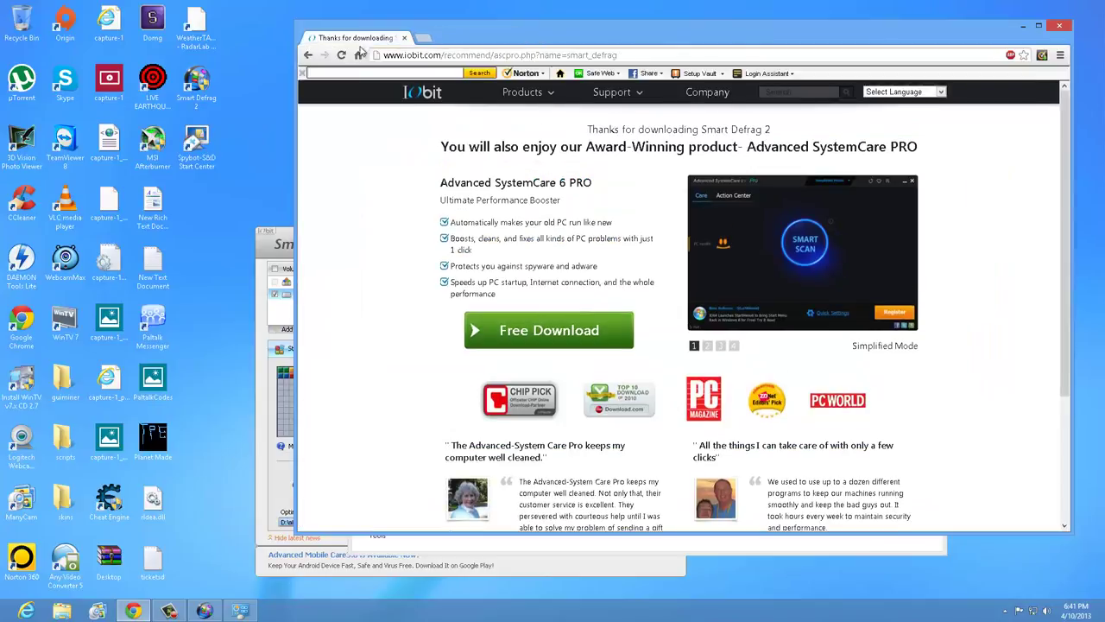
pyautogui.click(358, 55)
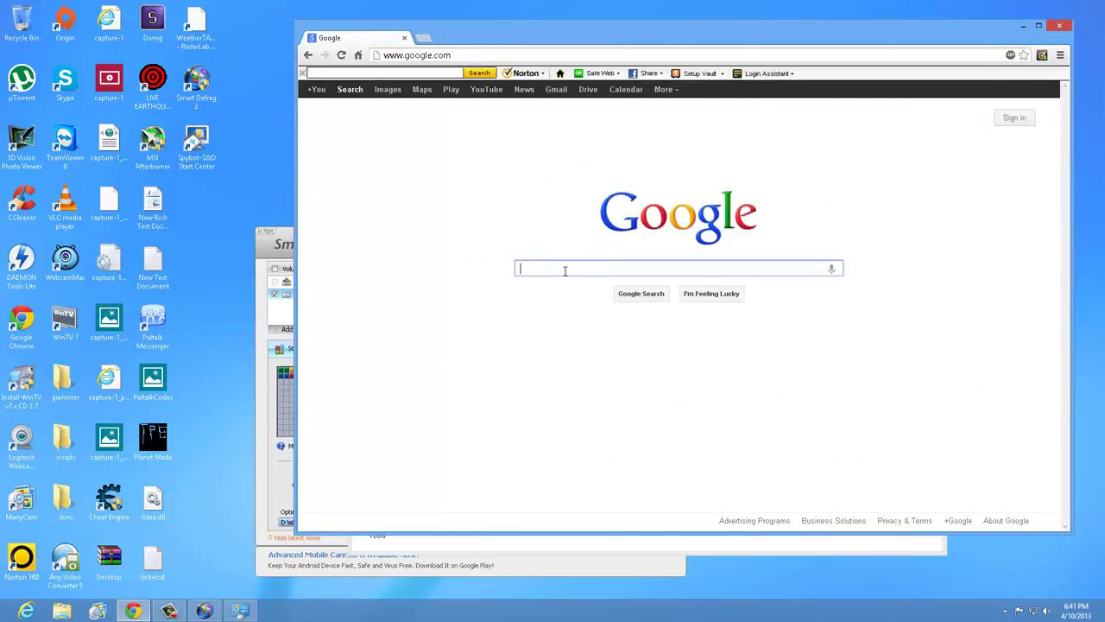
pyautogui.write('youube')
pyautogui.press('Return')
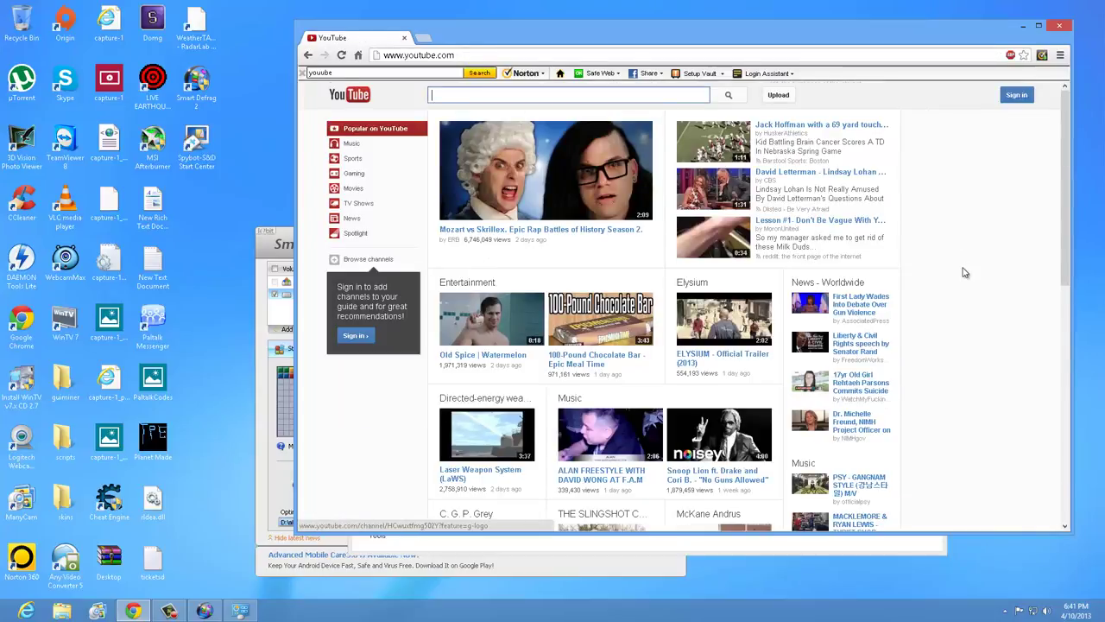
# Step: Search YouTube for cnn
pyautogui.scroll(-2, 966, 273)
pyautogui.scroll(-2, 963, 276)
pyautogui.scroll(4, 960, 279)
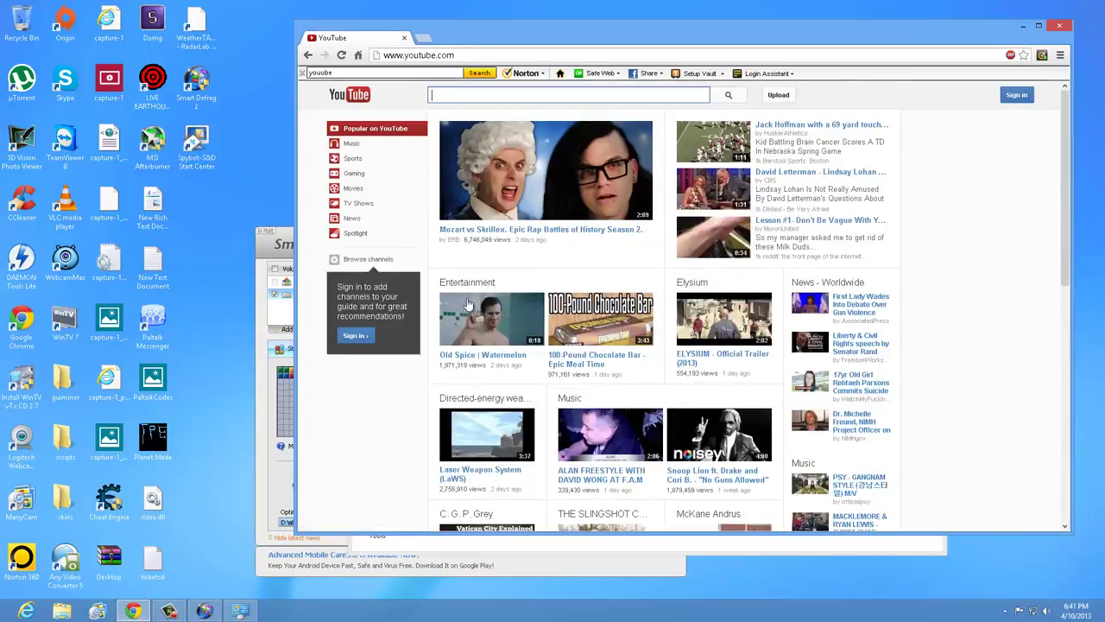
pyautogui.write('c')
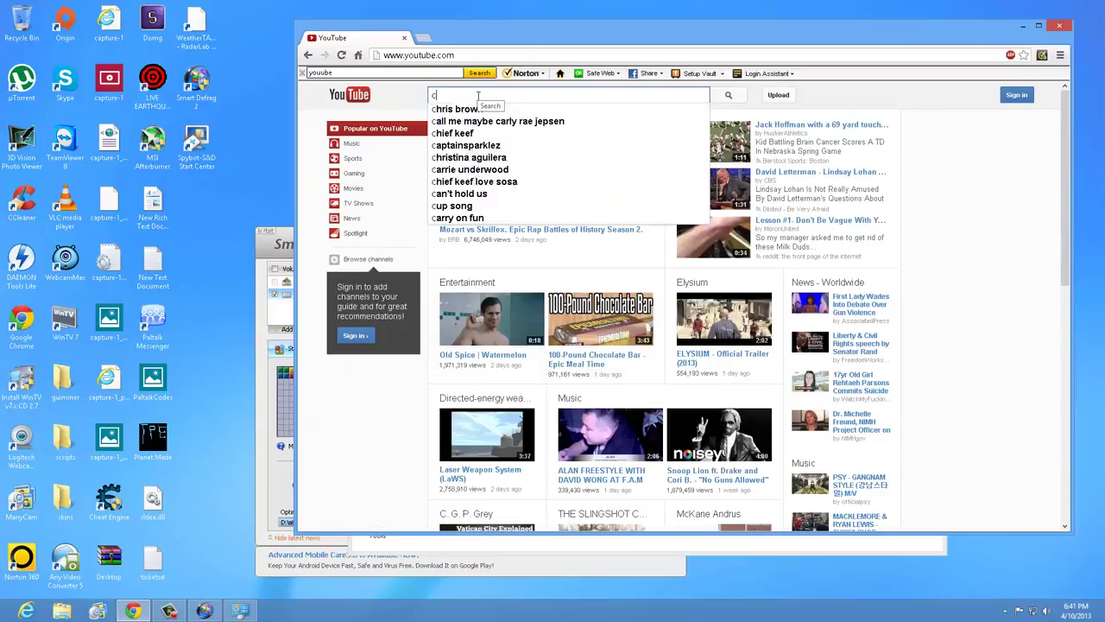
pyautogui.write('nn')
pyautogui.press('Return')
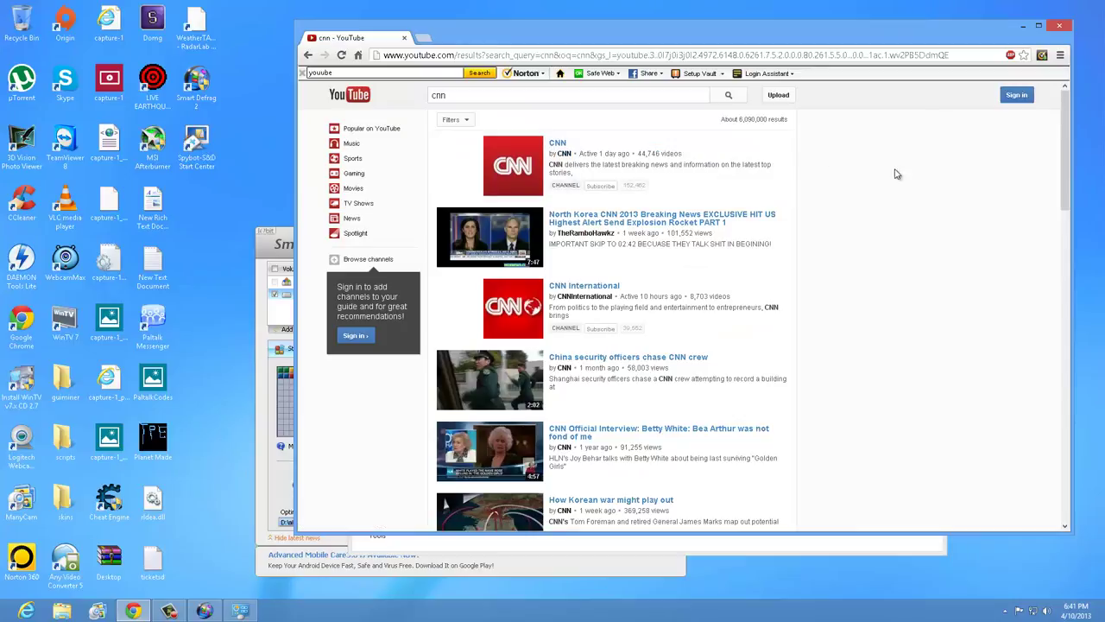
# Step: Disable Adblock Plus for the YouTube site and enable it again
pyautogui.click(1012, 55)
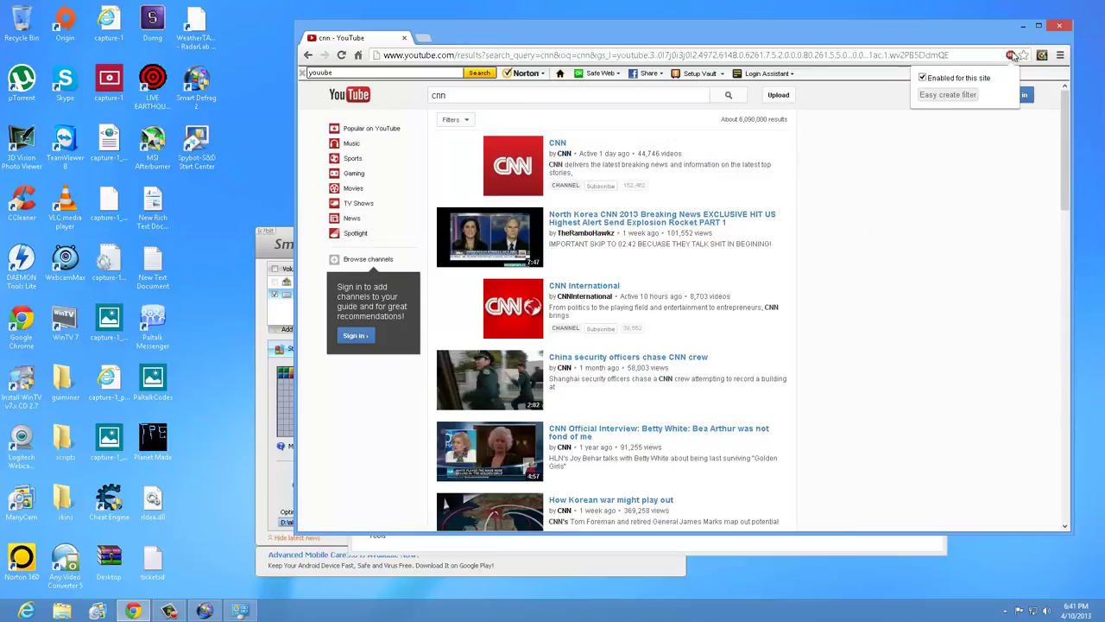
pyautogui.doubleClick(926, 79)
pyautogui.click(886, 172)
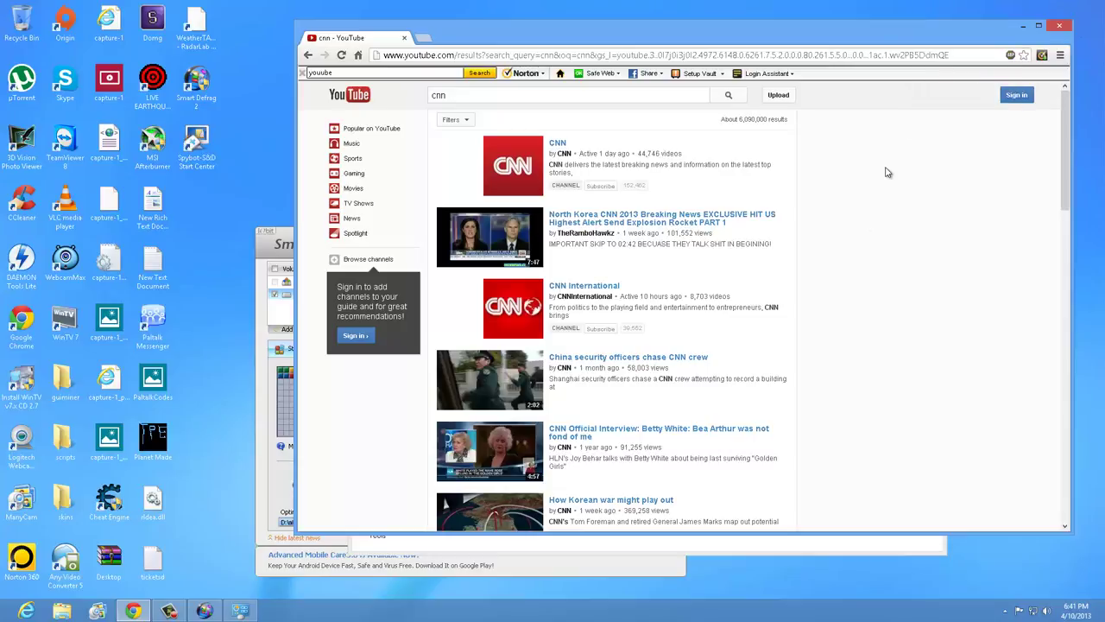
pyautogui.click(1010, 57)
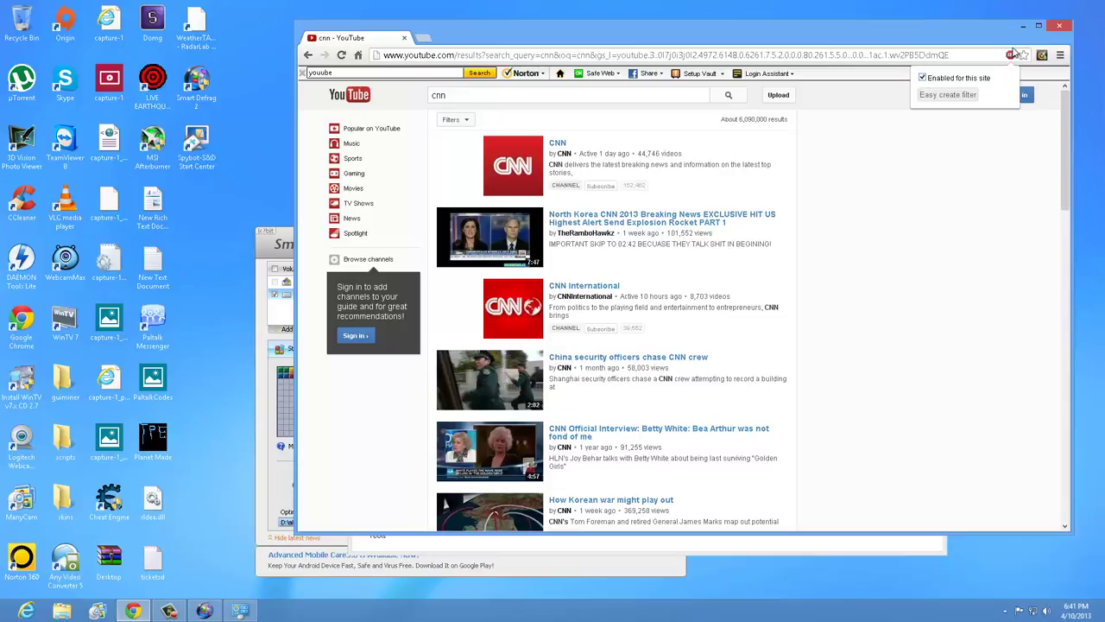
# Step: View the management choices for the Adblock Plus extension, and return to the Google home page
pyautogui.rightClick(1015, 55)
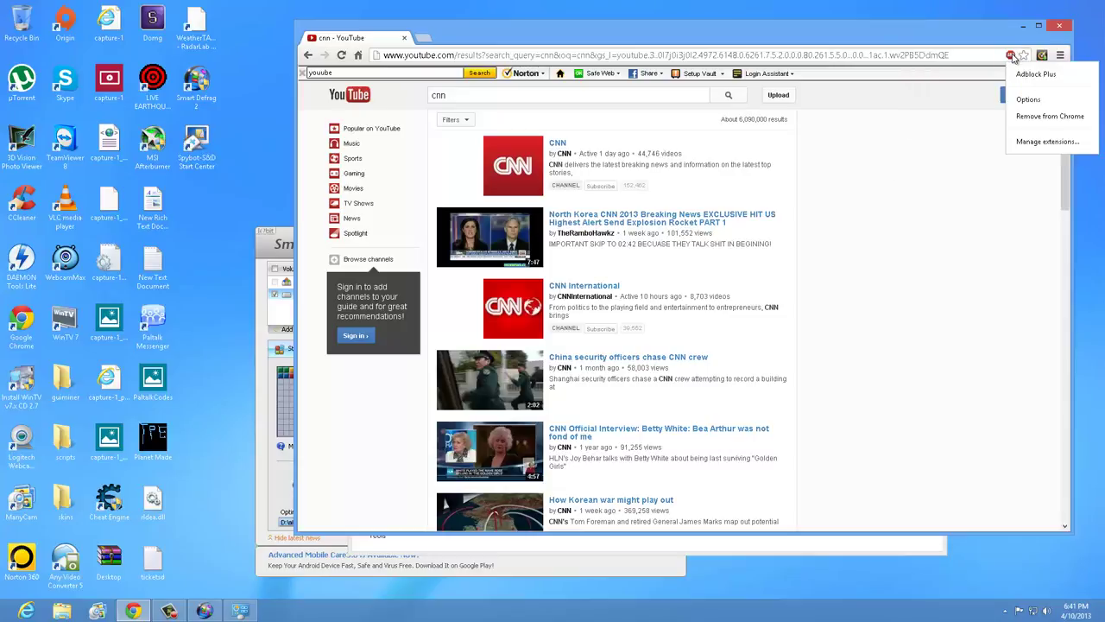
pyautogui.click(941, 153)
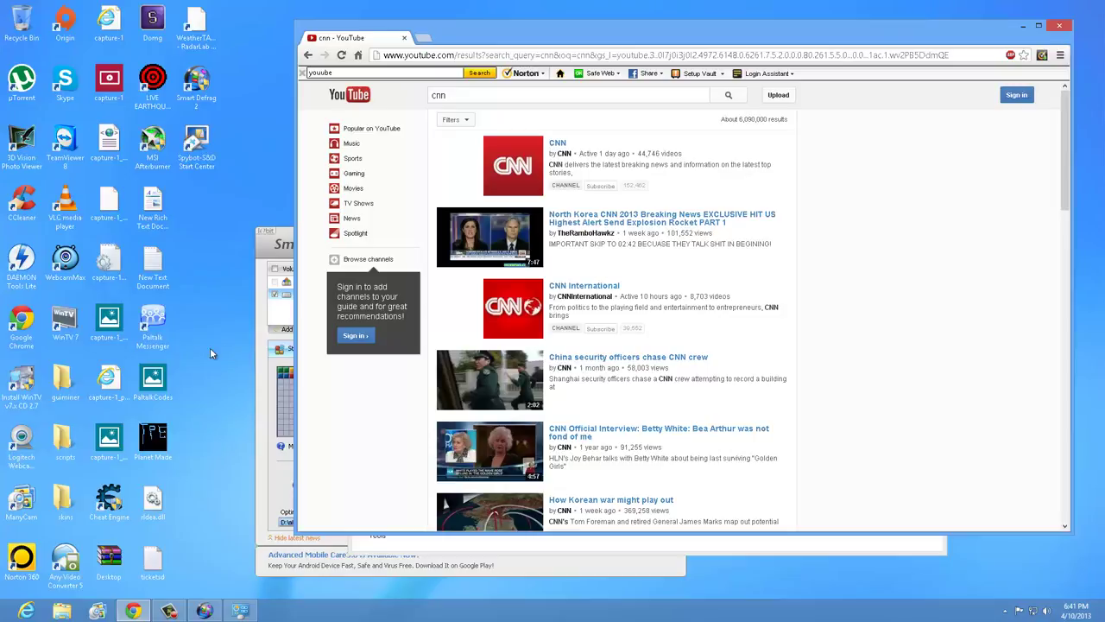
pyautogui.click(359, 56)
# Step: Open the Windows folder on Local Disk (C:) in File Explorer
pyautogui.rightClick(10, 613)
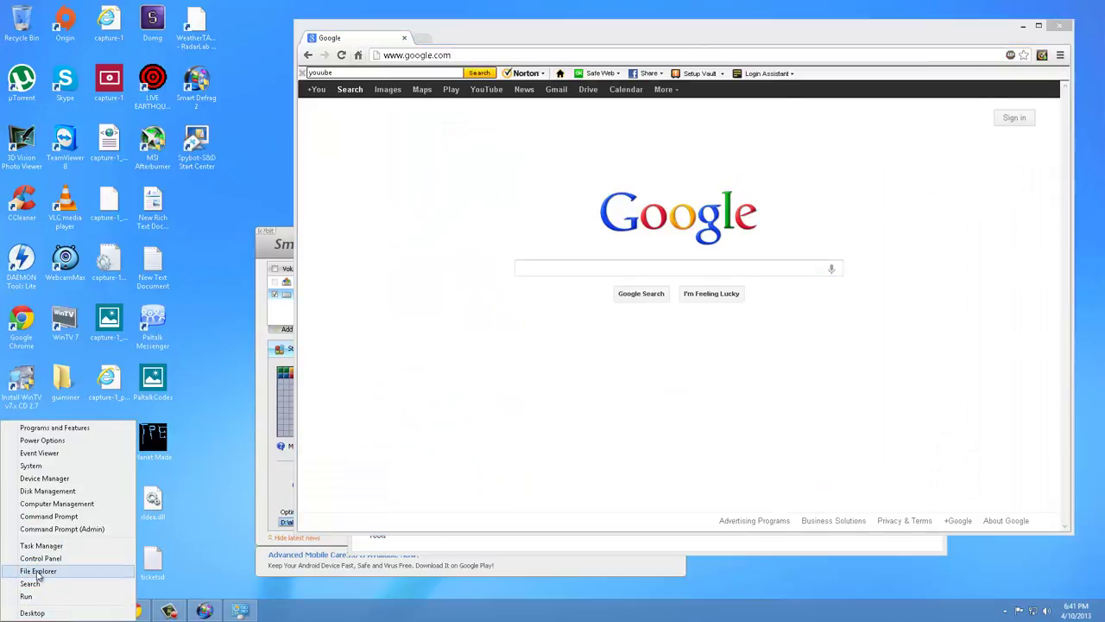
pyautogui.click(37, 572)
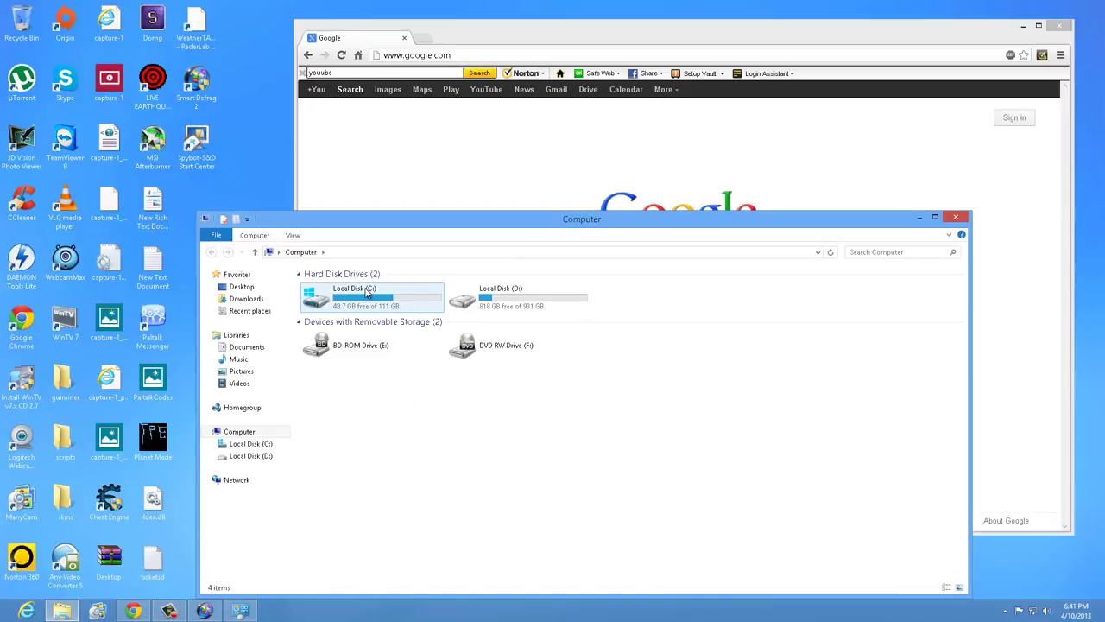
pyautogui.doubleClick(366, 294)
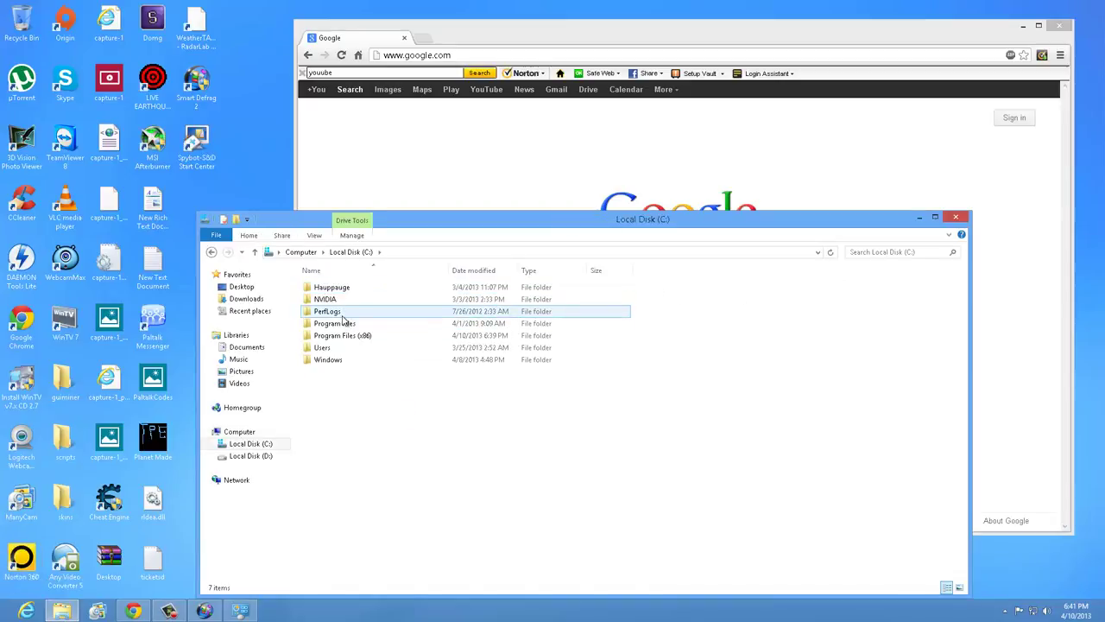
pyautogui.doubleClick(339, 360)
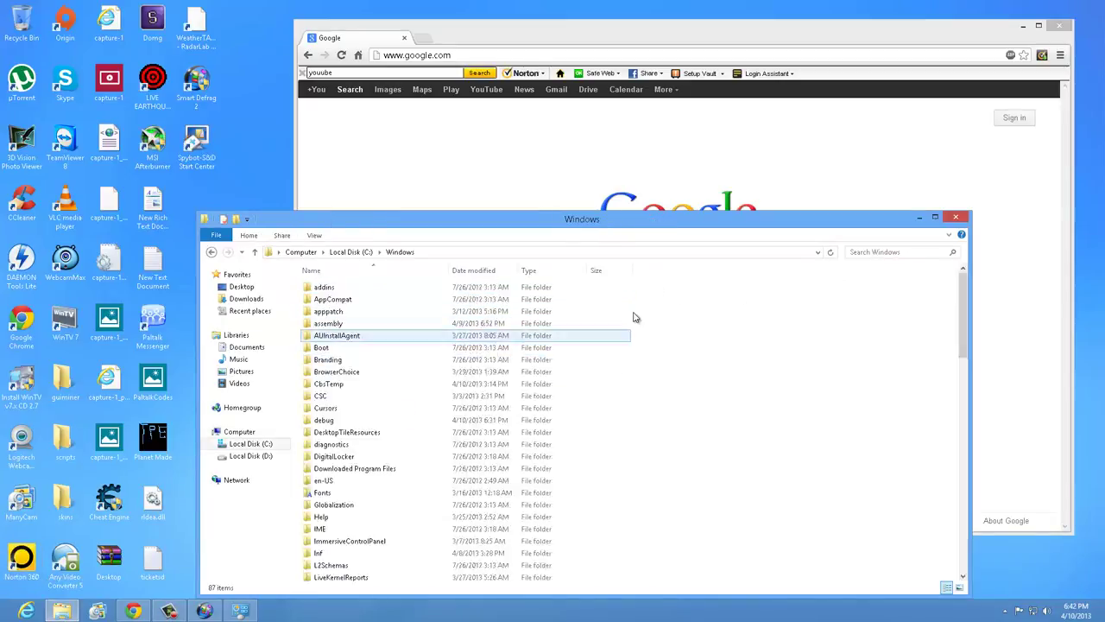
# Step: Search the Windows folder for prefetch and open the Prefetch folder, granting permanent access to it
pyautogui.click(855, 253)
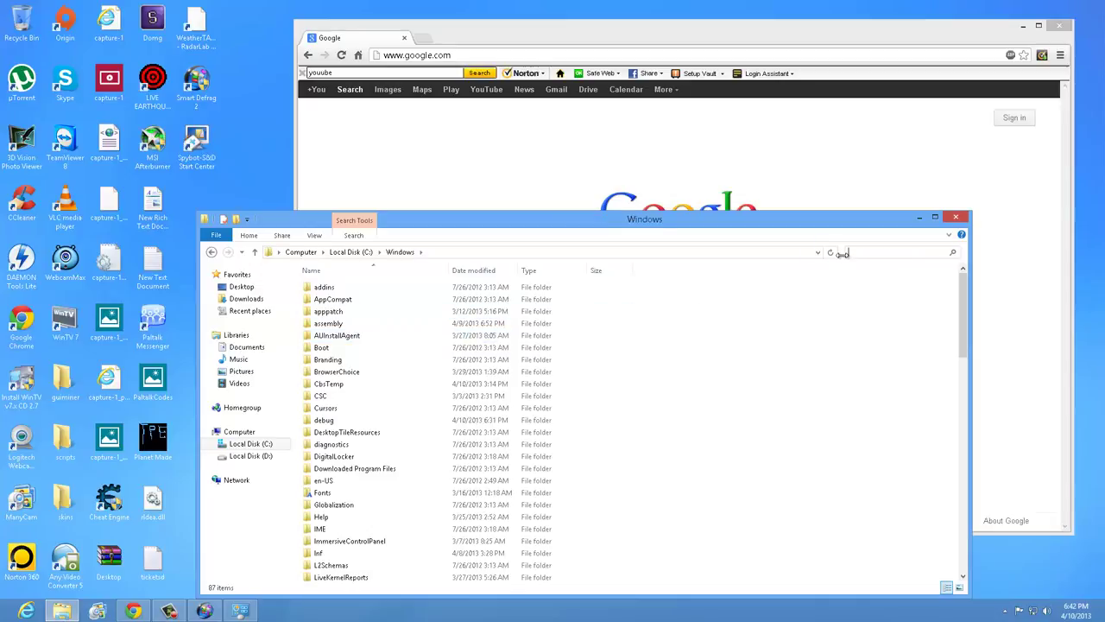
pyautogui.write('prefetch')
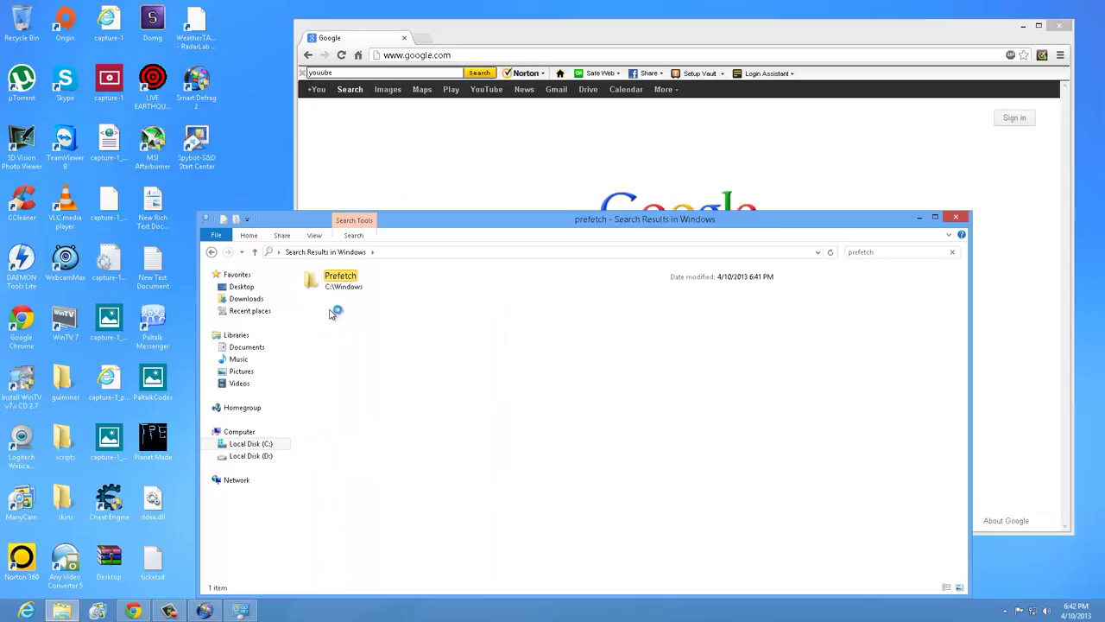
pyautogui.doubleClick(335, 282)
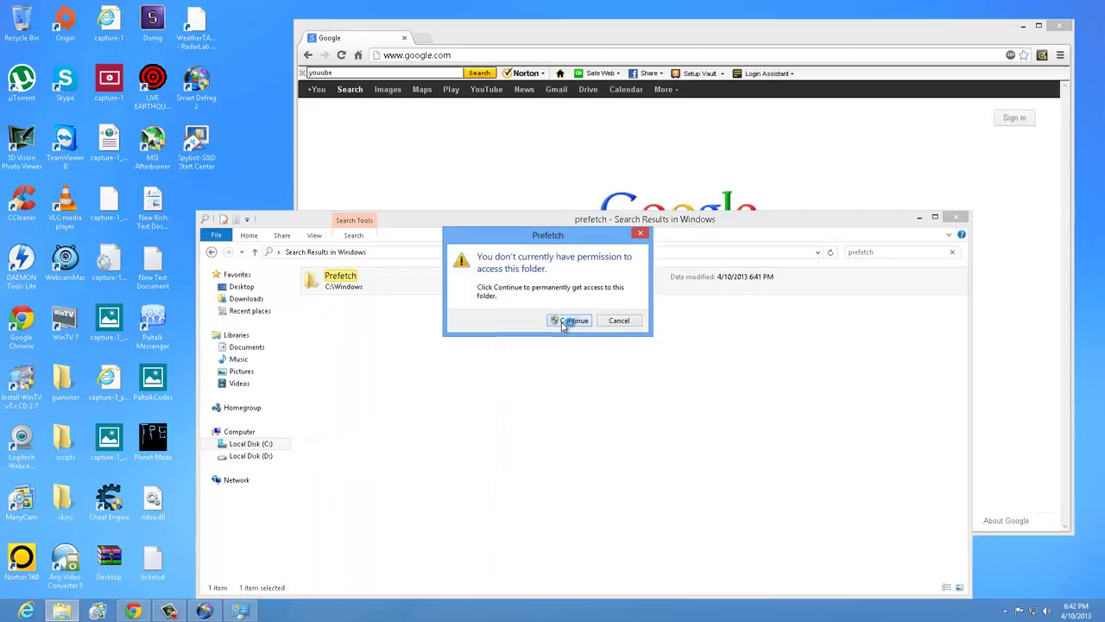
pyautogui.click(563, 320)
# Step: Delete everything in the Prefetch folder, from ReadyBoot through the last .pf file, and close File Explorer
pyautogui.click(382, 287)
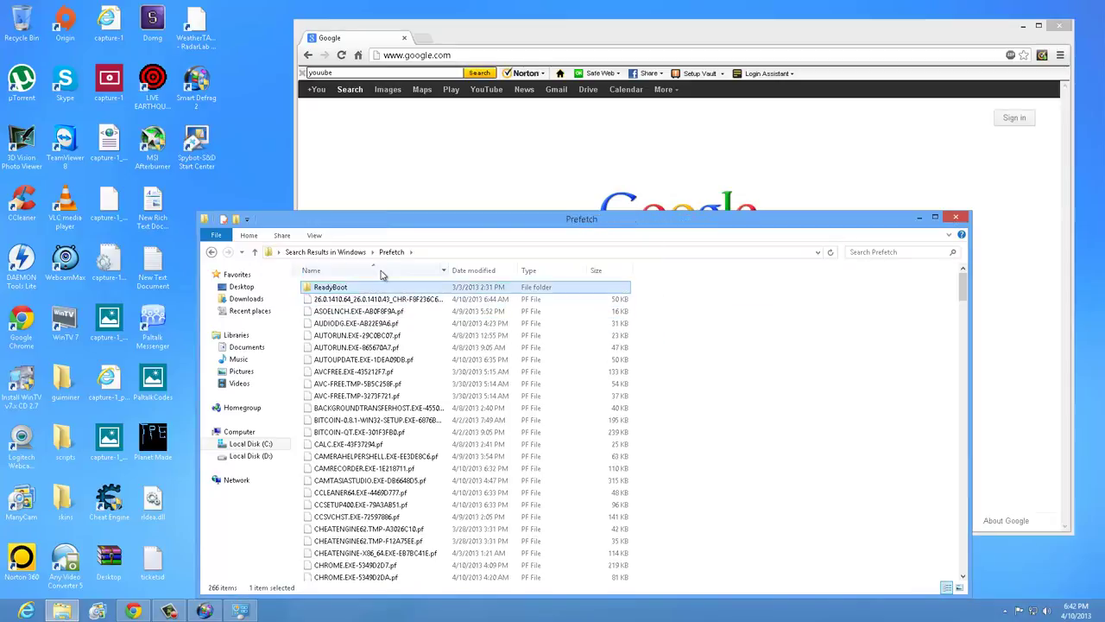
pyautogui.hotkey('shift', 'Down')
pyautogui.hotkey('shift', 'Down')
pyautogui.hotkey('shift', 'Down')
pyautogui.hotkey('shift', 'Down')
pyautogui.hotkey('shift', 'Down')
pyautogui.hotkey('shift', 'Down')
pyautogui.hotkey('shift', 'Down')
pyautogui.hotkey('shift', 'Down')
pyautogui.hotkey('shift', 'Down')
pyautogui.hotkey('shift', 'Down')
pyautogui.hotkey('shift', 'Down')
pyautogui.hotkey('shift', 'Down')
pyautogui.hotkey('shift', 'Down')
pyautogui.hotkey('shift', 'Down')
pyautogui.hotkey('shift', 'Down')
pyautogui.hotkey('shift', 'Down')
pyautogui.hotkey('shift', 'Down')
pyautogui.hotkey('shift', 'Down')
pyautogui.hotkey('shift', 'Down')
pyautogui.hotkey('shift', 'Down')
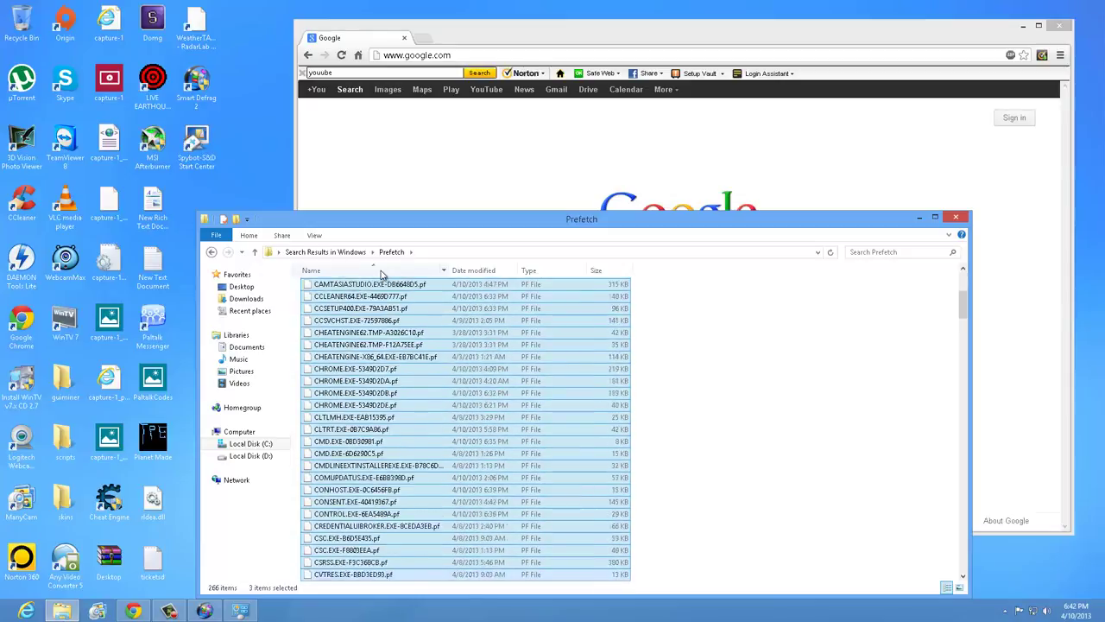
pyautogui.hotkey('shift', 'Down')
pyautogui.hotkey('shift', 'Down')
pyautogui.hotkey('shift', 'Down')
pyautogui.hotkey('shift', 'Down')
pyautogui.hotkey('shift', 'Down')
pyautogui.hotkey('shift', 'Down')
pyautogui.hotkey('shift', 'Down')
pyautogui.hotkey('shift', 'Down')
pyautogui.hotkey('shift', 'Down')
pyautogui.hotkey('shift', 'Down')
pyautogui.hotkey('shift', 'Down')
pyautogui.hotkey('shift', 'Down')
pyautogui.hotkey('shift', 'Down')
pyautogui.hotkey('shift', 'Down')
pyautogui.hotkey('shift', 'Down')
pyautogui.hotkey('shift', 'Down')
pyautogui.hotkey('shift', 'Down')
pyautogui.hotkey('shift', 'Down')
pyautogui.hotkey('shift', 'Down')
pyautogui.hotkey('shift', 'Down')
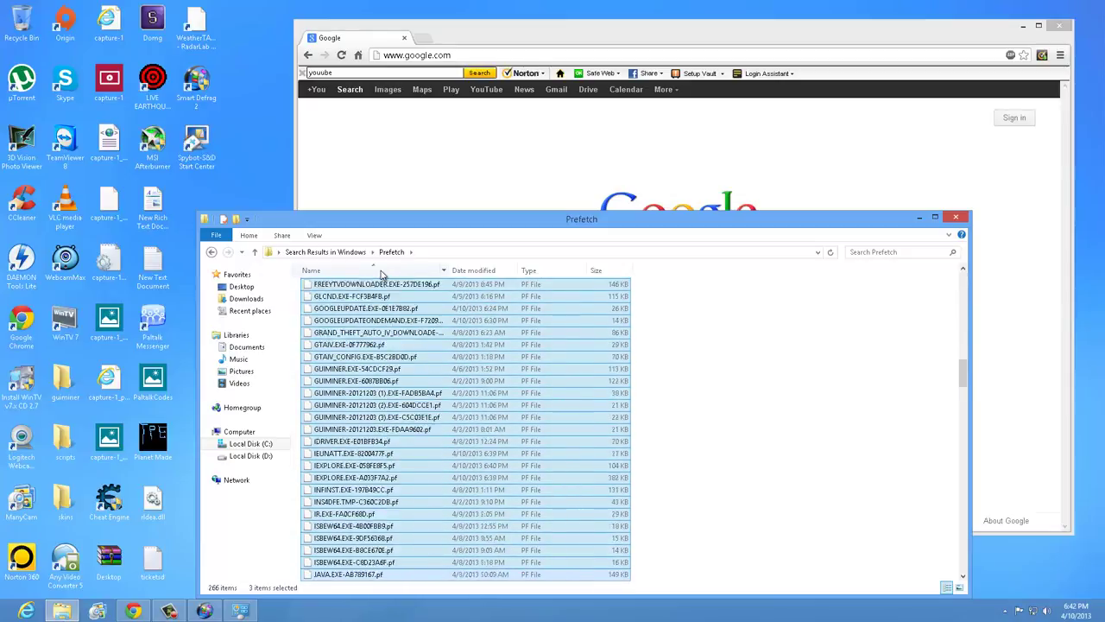
pyautogui.hotkey('shift', 'Down')
pyautogui.hotkey('shift', 'Down')
pyautogui.hotkey('shift', 'Down')
pyautogui.hotkey('shift', 'Down')
pyautogui.hotkey('shift', 'Down')
pyautogui.hotkey('shift', 'Down')
pyautogui.hotkey('shift', 'Down')
pyautogui.hotkey('shift', 'Down')
pyautogui.hotkey('shift', 'Down')
pyautogui.hotkey('shift', 'Down')
pyautogui.hotkey('shift', 'Down')
pyautogui.hotkey('shift', 'Down')
pyautogui.hotkey('shift', 'Down')
pyautogui.hotkey('shift', 'Down')
pyautogui.hotkey('shift', 'Down')
pyautogui.hotkey('shift', 'Down')
pyautogui.hotkey('shift', 'Down')
pyautogui.hotkey('shift', 'Down')
pyautogui.hotkey('shift', 'Down')
pyautogui.hotkey('shift', 'Down')
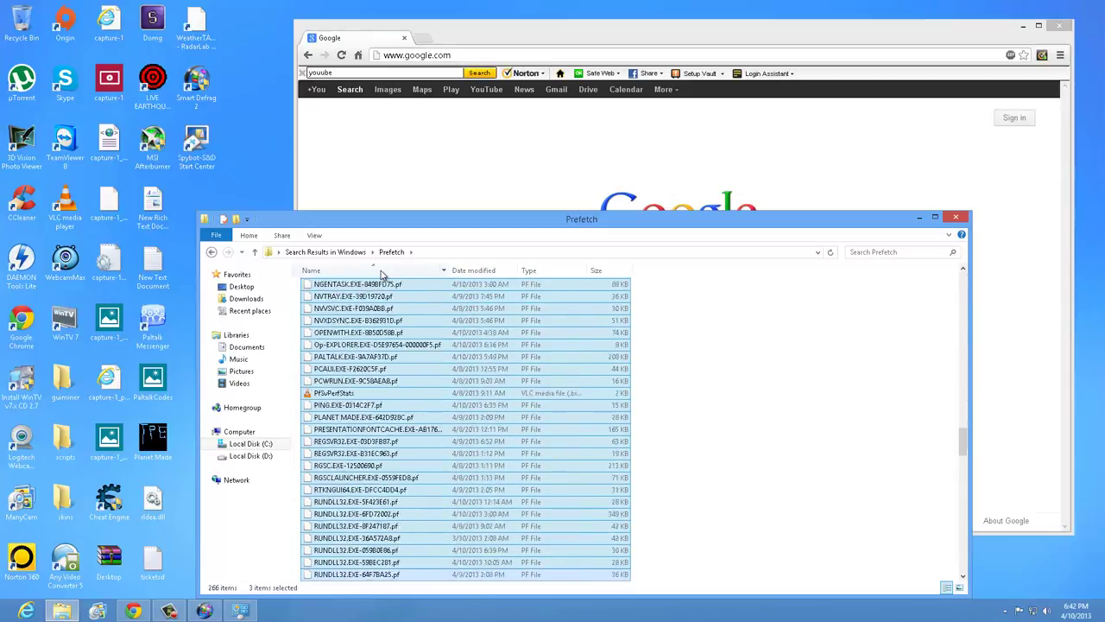
pyautogui.hotkey('shift', 'Down')
pyautogui.hotkey('shift', 'Down')
pyautogui.hotkey('shift', 'Down')
pyautogui.hotkey('shift', 'Down')
pyautogui.hotkey('shift', 'Down')
pyautogui.hotkey('shift', 'Down')
pyautogui.hotkey('shift', 'Down')
pyautogui.hotkey('shift', 'Down')
pyautogui.hotkey('shift', 'Down')
pyautogui.hotkey('shift', 'Down')
pyautogui.hotkey('shift', 'Down')
pyautogui.hotkey('shift', 'Down')
pyautogui.hotkey('shift', 'Down')
pyautogui.hotkey('shift', 'Down')
pyautogui.hotkey('shift', 'Down')
pyautogui.hotkey('shift', 'Down')
pyautogui.hotkey('shift', 'Down')
pyautogui.hotkey('shift', 'Down')
pyautogui.hotkey('shift', 'Down')
pyautogui.hotkey('shift', 'Down')
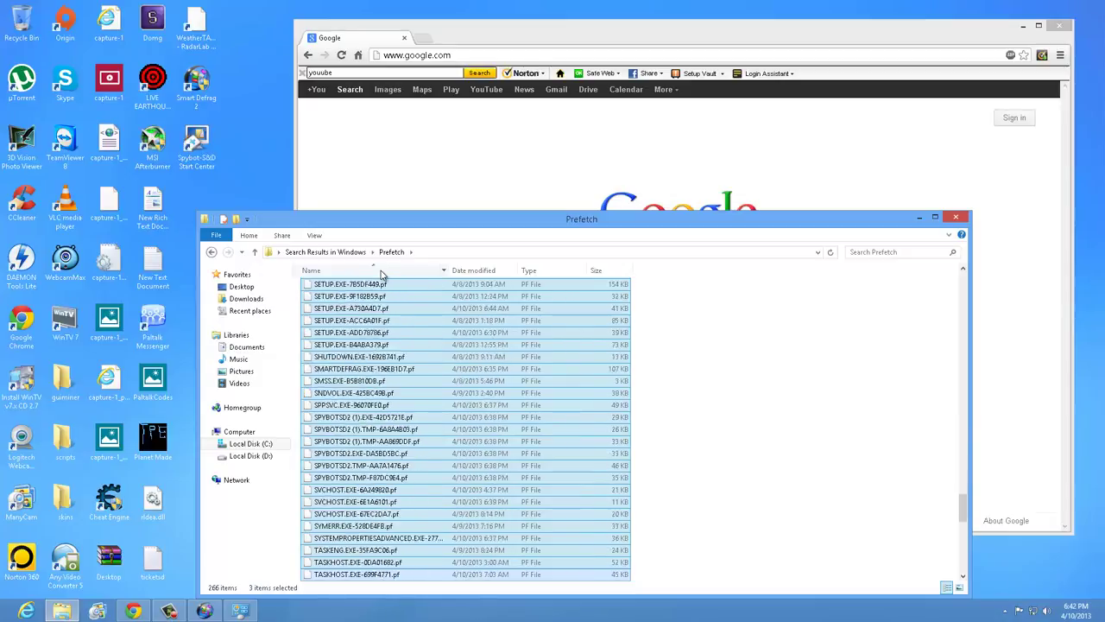
pyautogui.hotkey('shift', 'Down')
pyautogui.hotkey('shift', 'Down')
pyautogui.hotkey('shift', 'Down')
pyautogui.hotkey('shift', 'Down')
pyautogui.hotkey('shift', 'Down')
pyautogui.hotkey('shift', 'Down')
pyautogui.hotkey('shift', 'Down')
pyautogui.hotkey('shift', 'Down')
pyautogui.hotkey('shift', 'Down')
pyautogui.hotkey('shift', 'Down')
pyautogui.hotkey('shift', 'Down')
pyautogui.hotkey('shift', 'Down')
pyautogui.hotkey('shift', 'Down')
pyautogui.hotkey('shift', 'Down')
pyautogui.hotkey('shift', 'Down')
pyautogui.hotkey('shift', 'Down')
pyautogui.hotkey('shift', 'Down')
pyautogui.hotkey('shift', 'Down')
pyautogui.hotkey('shift', 'Down')
pyautogui.hotkey('shift', 'Down')
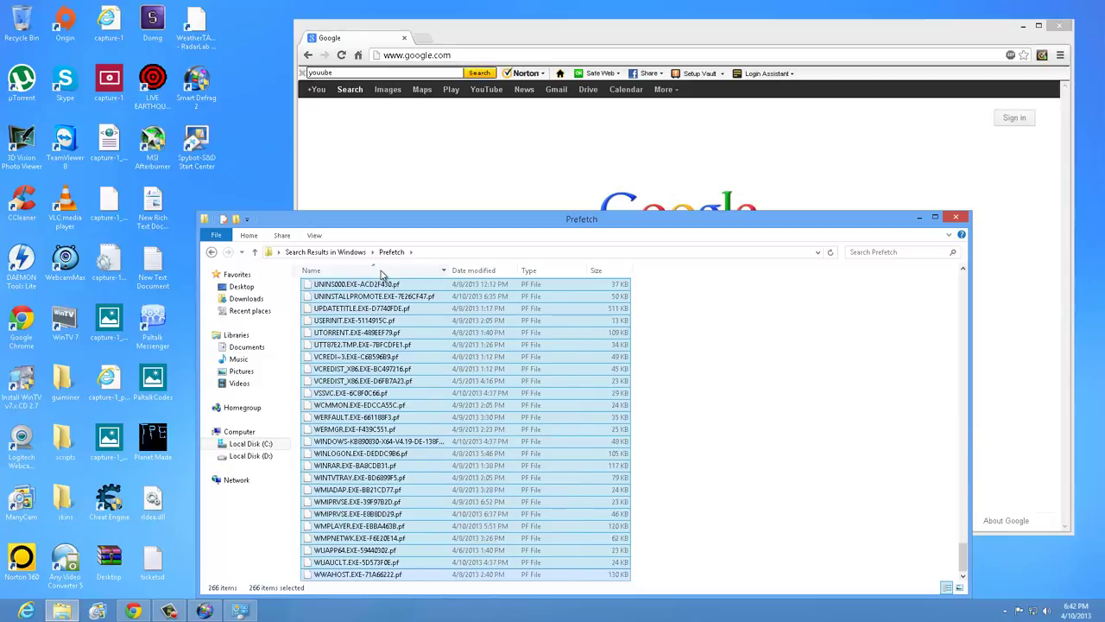
pyautogui.press('Delete')
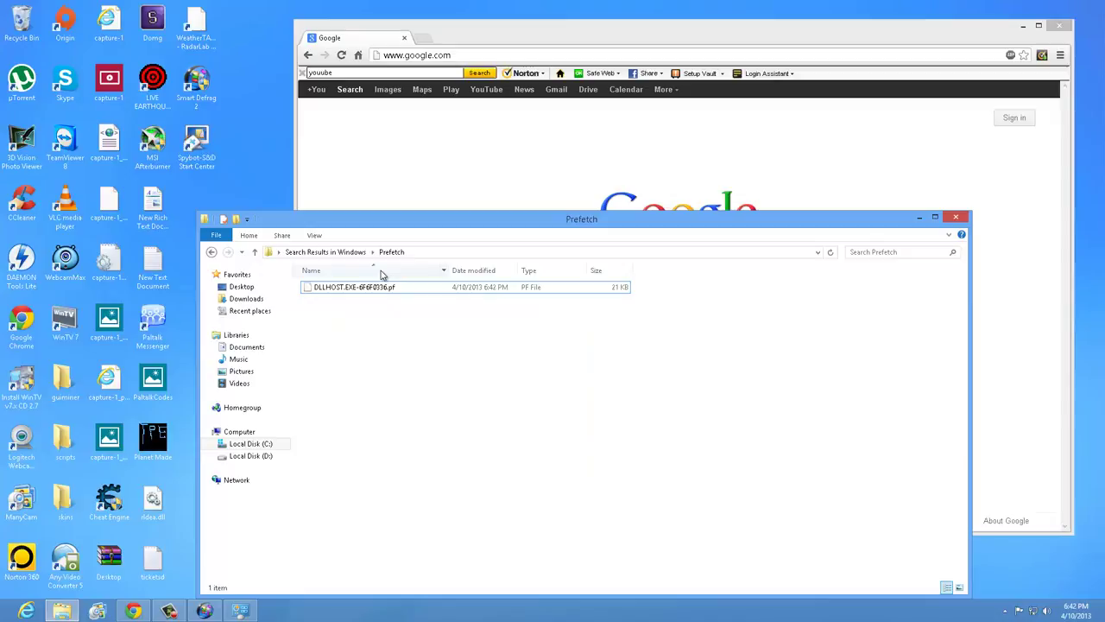
pyautogui.click(955, 218)
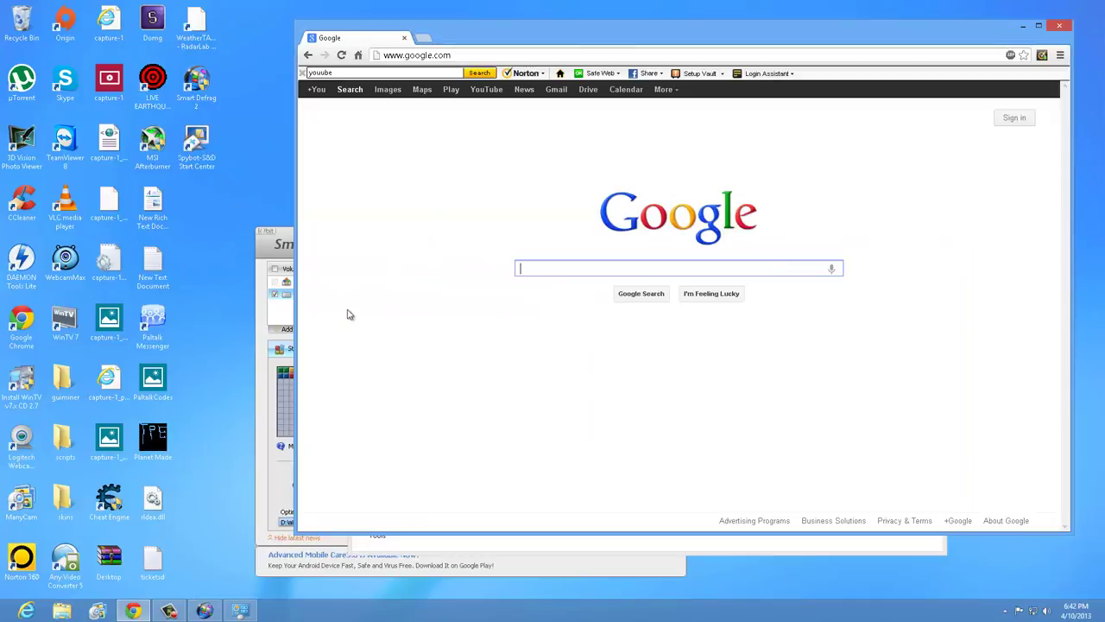
# Step: Check Smart Defrag's progress on drive D:, and search Google Images for HDD, enlarging a photo of an opened hard drive
pyautogui.click(286, 244)
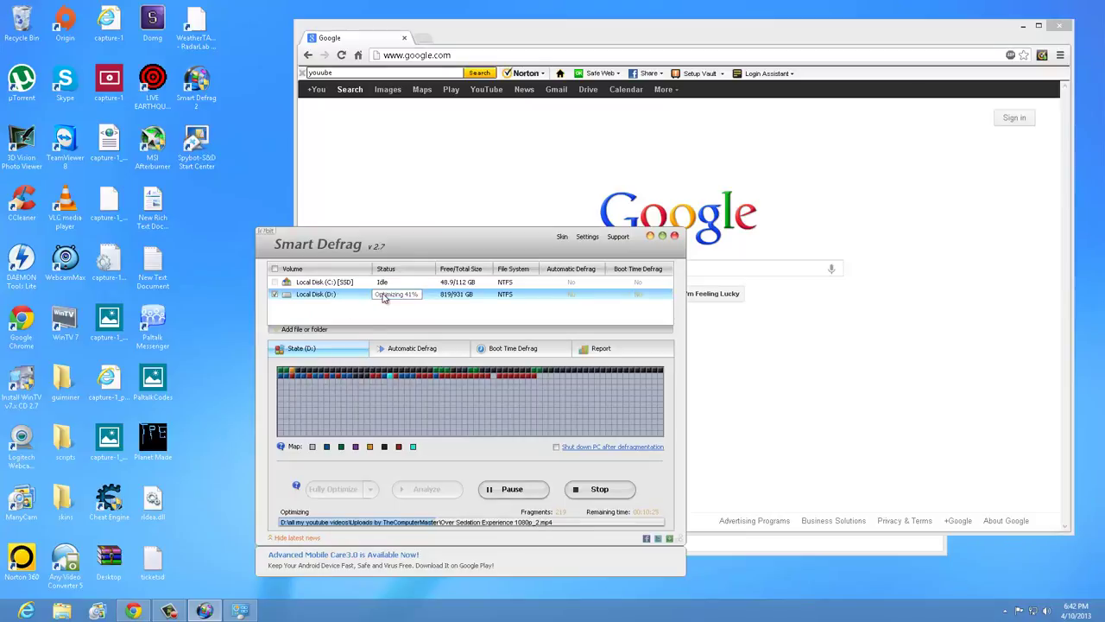
pyautogui.click(750, 266)
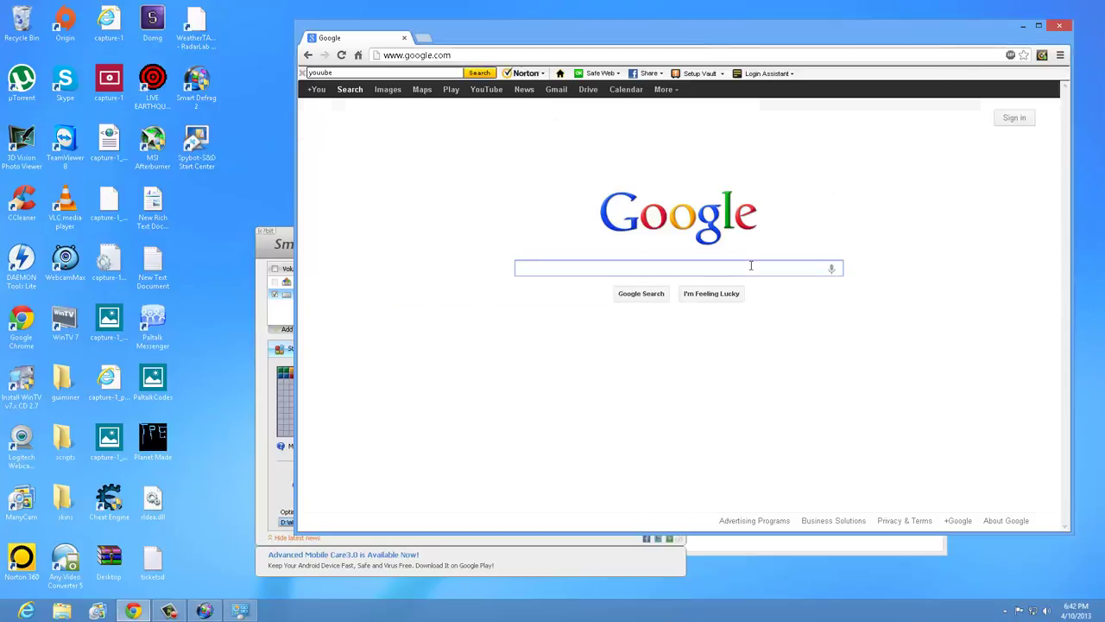
pyautogui.write('HDD')
pyautogui.press('Return')
pyautogui.click(377, 90)
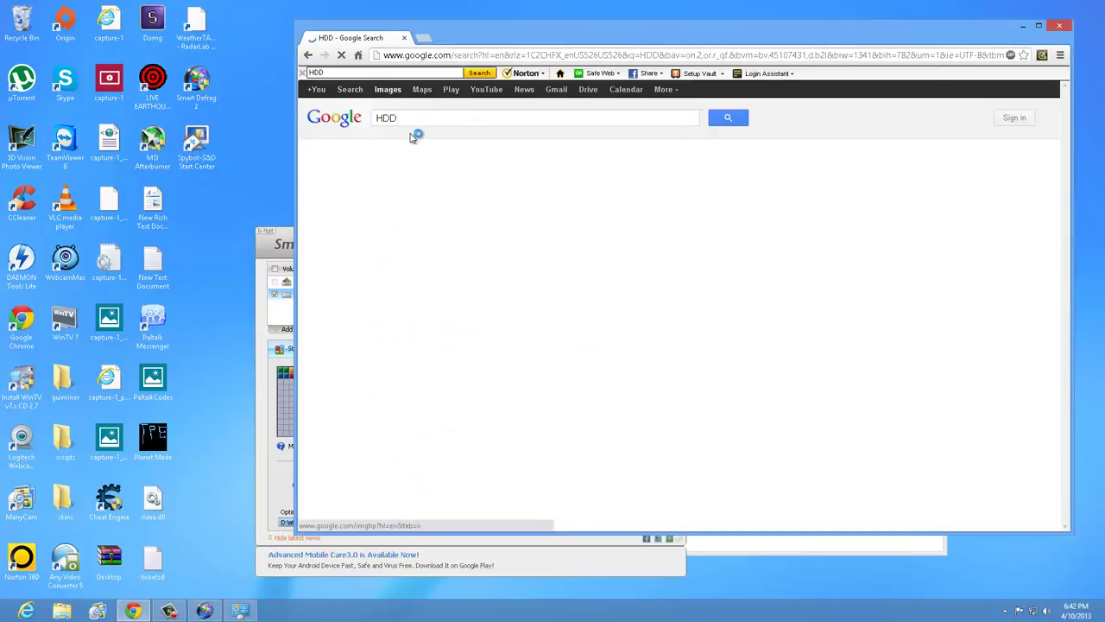
pyautogui.click(527, 249)
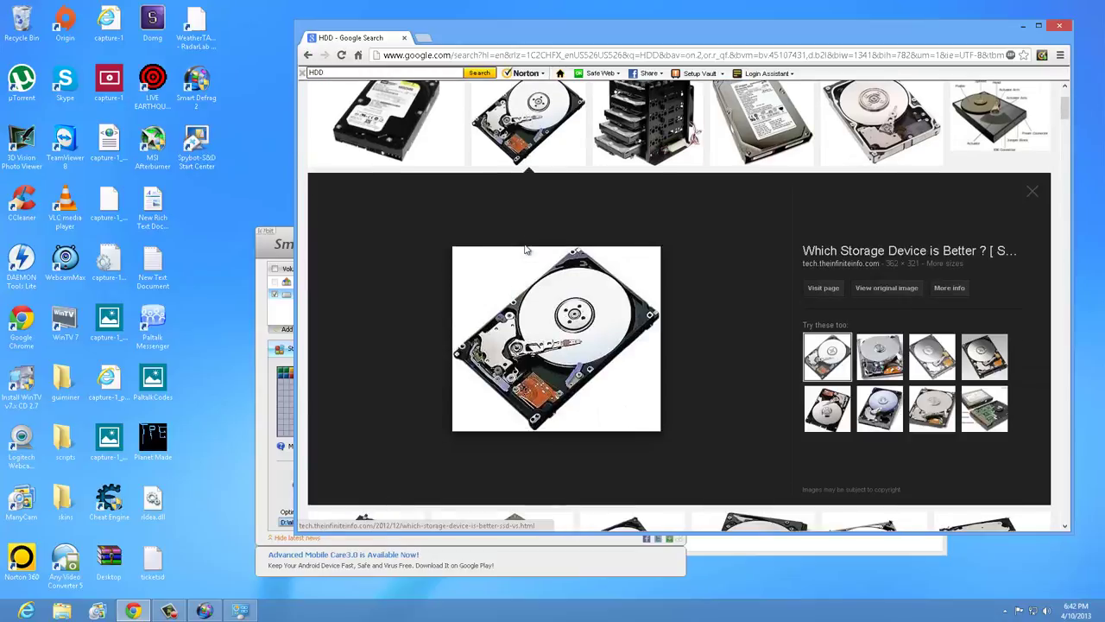
# Step: Search Google Images for SSD from the Google home page and enlarge the green circuit board photo from benchmarkreviews.com
pyautogui.click(359, 55)
pyautogui.write('SSD')
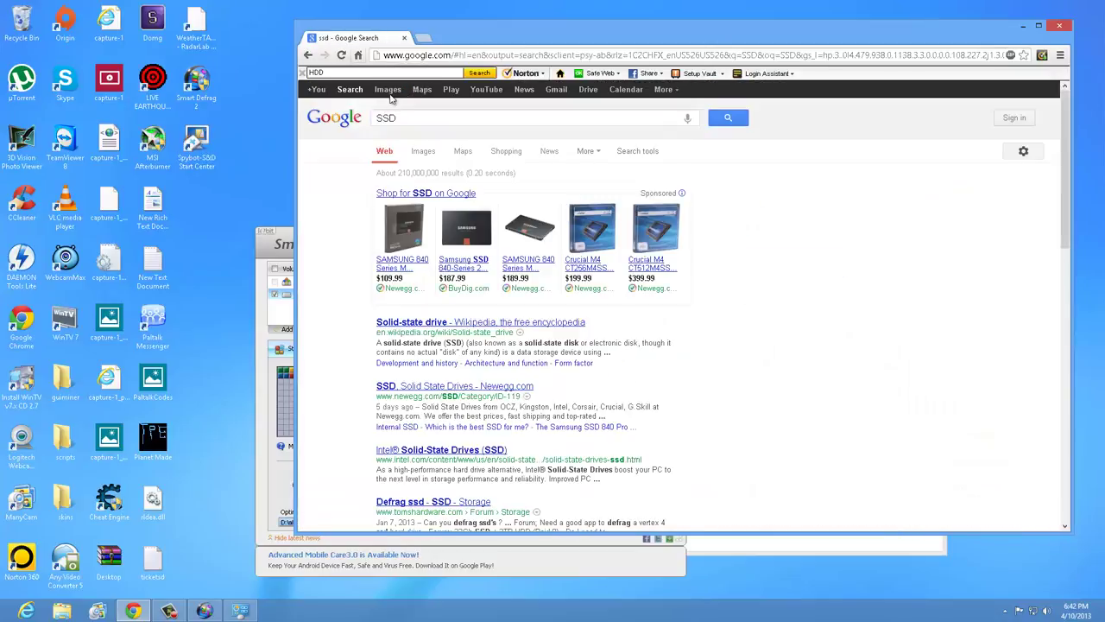
pyautogui.click(388, 90)
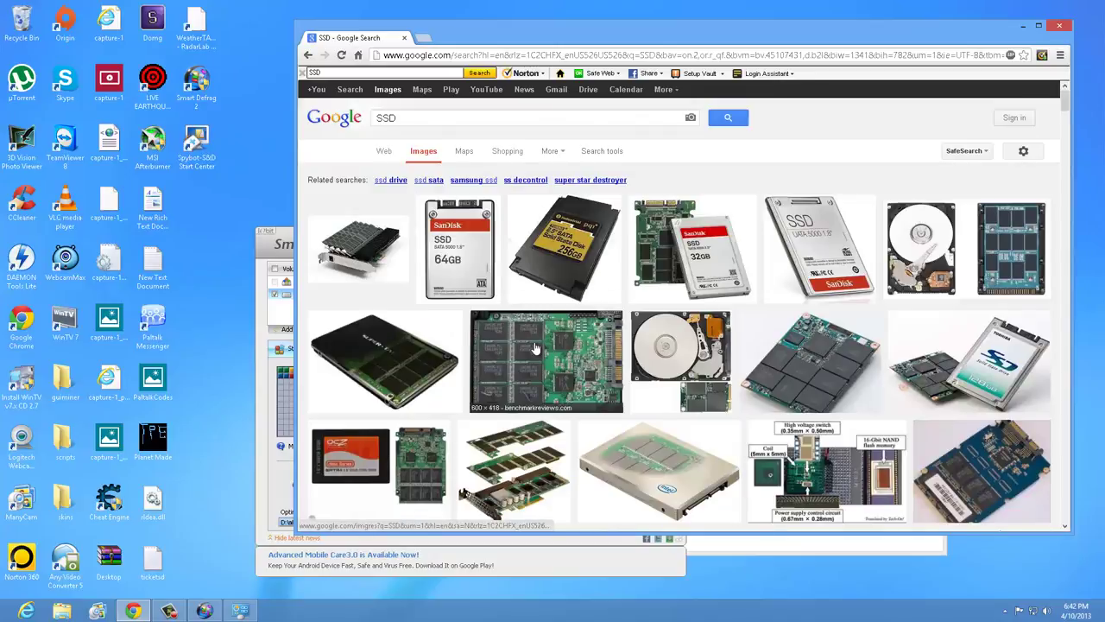
pyautogui.click(534, 347)
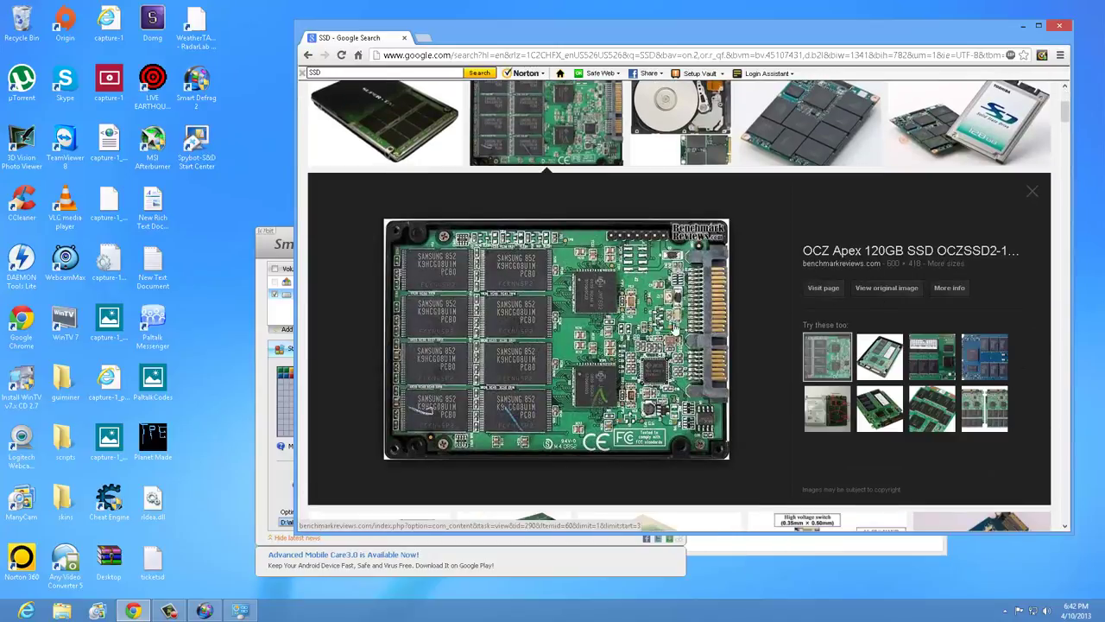
# Step: Return to the Google home page, and check Smart Defrag's progress before minimizing its window
pyautogui.click(358, 55)
pyautogui.click(266, 255)
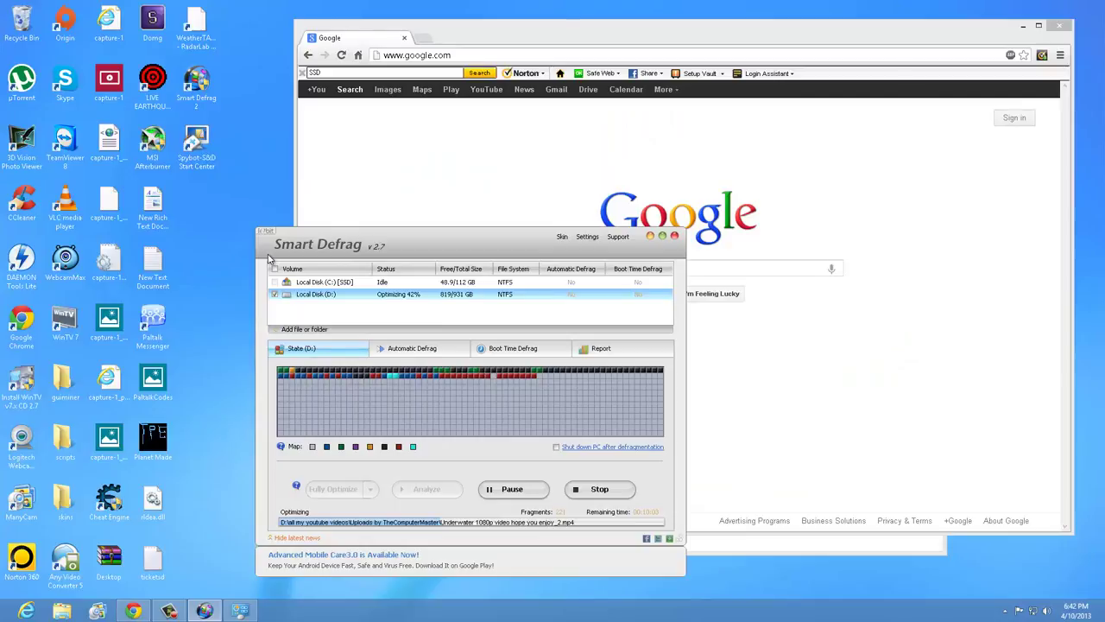
pyautogui.click(652, 236)
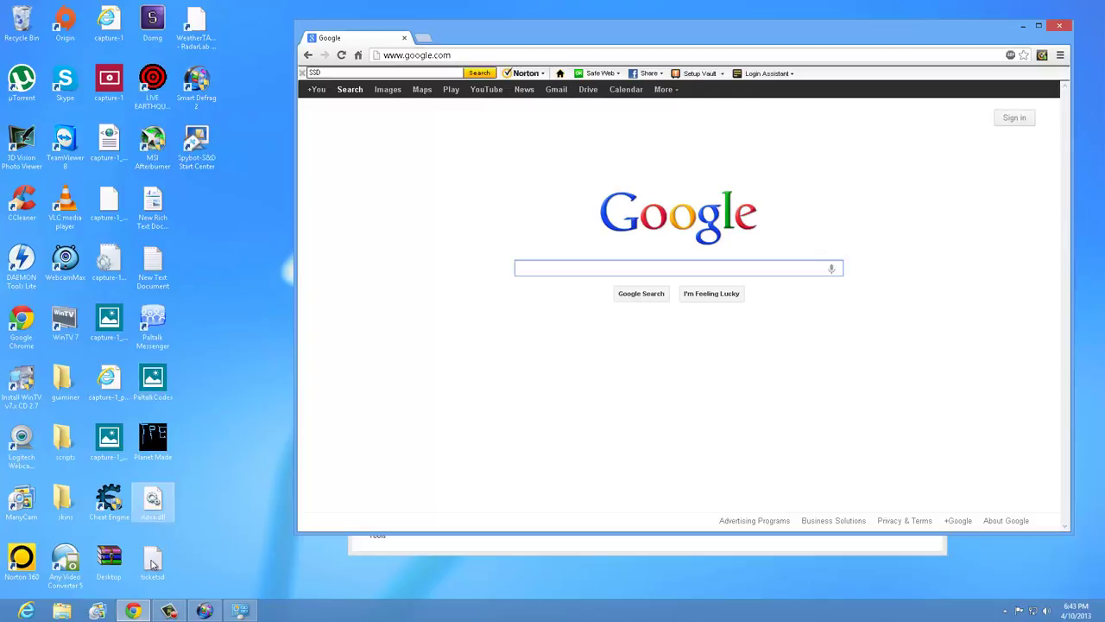
# Step: Move the Norton 360 icon out of the hidden notification icons so it always shows on the taskbar
pyautogui.click(1006, 611)
pyautogui.moveTo(1000, 512); pyautogui.dragTo(1002, 612)
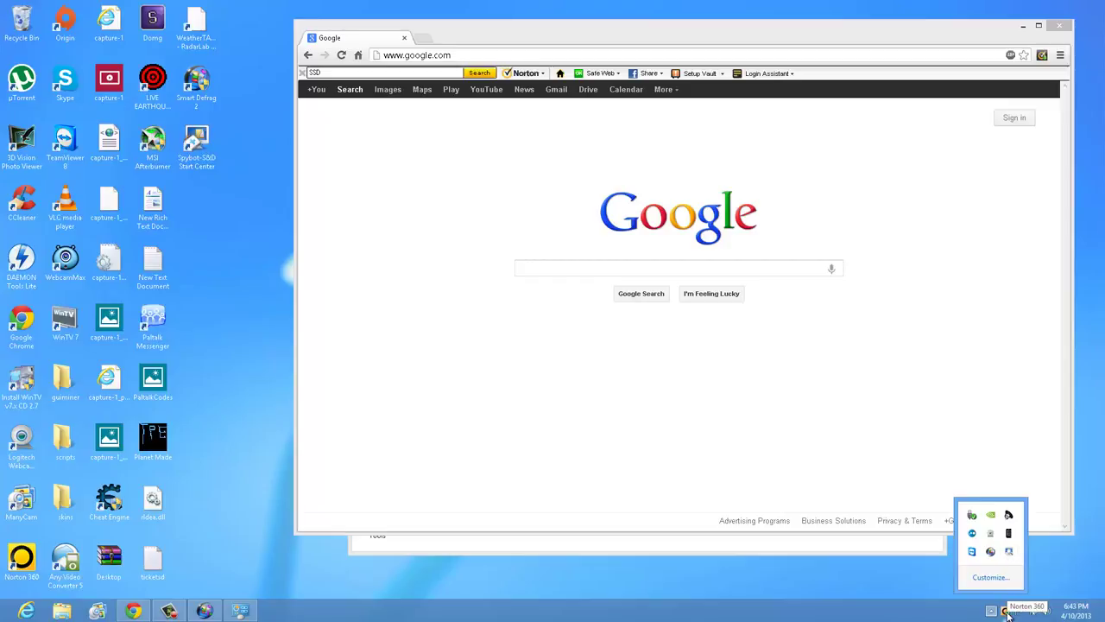
# Step: Search Google for comodo internet security premium and open Comodo's Free Internet Security page from the results
pyautogui.click(617, 265)
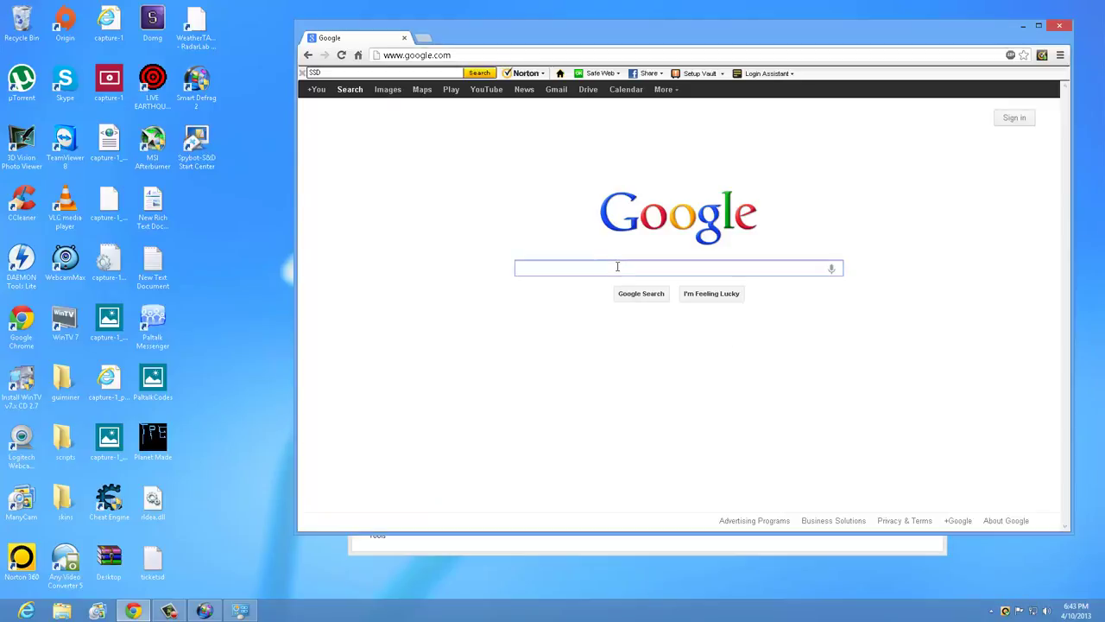
pyautogui.write('comdo internet sec')
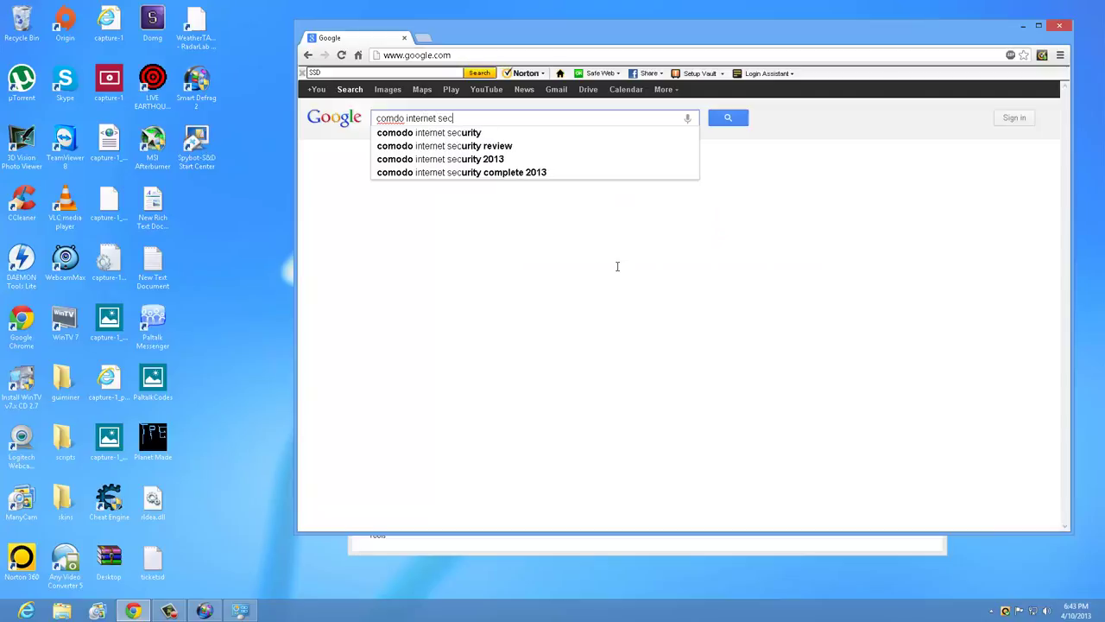
pyautogui.write('urity premium')
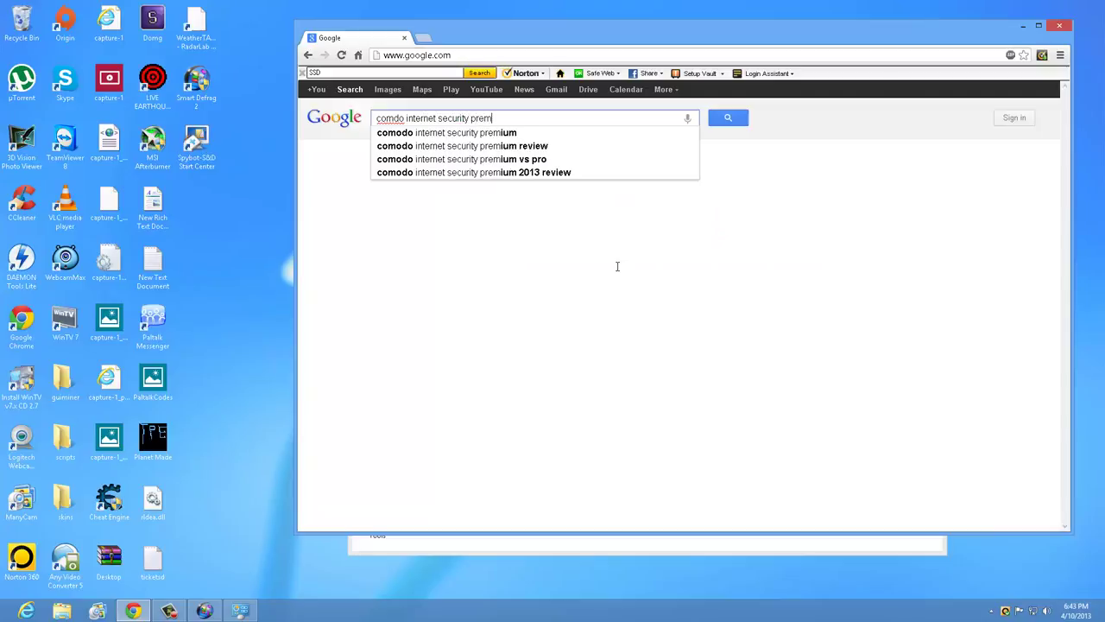
pyautogui.press('Return')
pyautogui.click(494, 198)
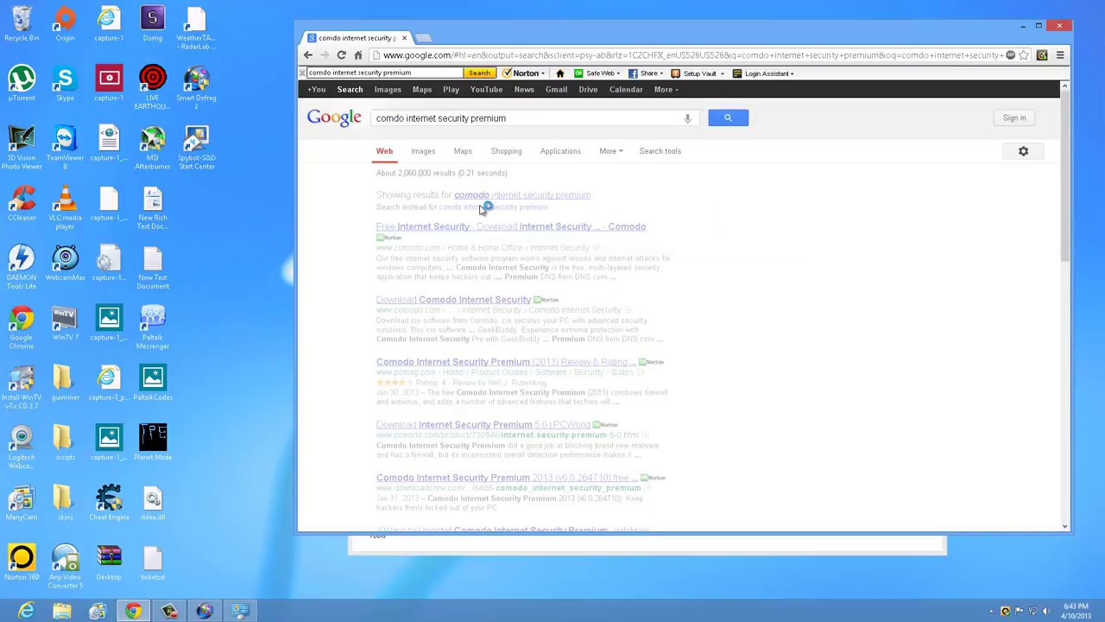
pyautogui.click(483, 196)
# Step: Maximize the browser window and look through Comodo's Free Internet Security page, including the system requirements and free download section
pyautogui.doubleClick(602, 41)
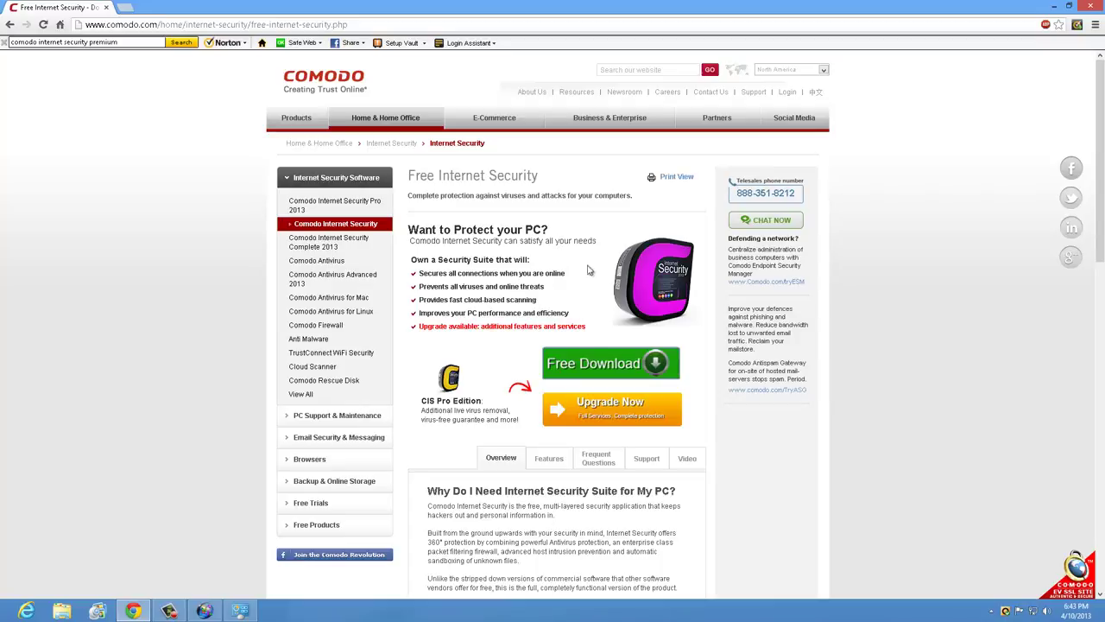
pyautogui.scroll(-7, 904, 290)
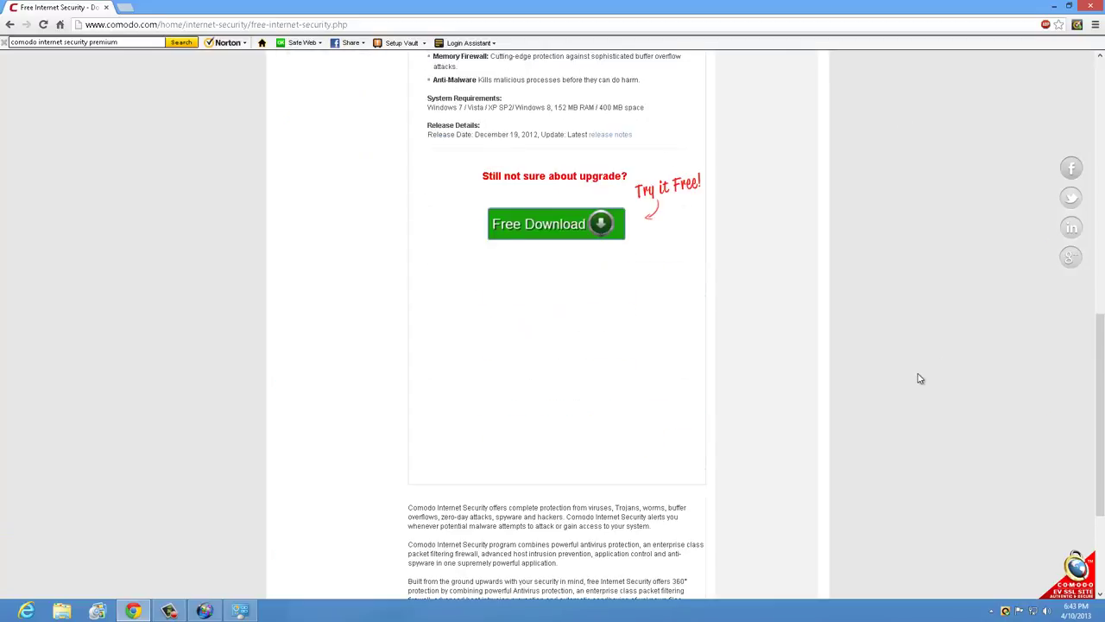
pyautogui.scroll(7, 918, 377)
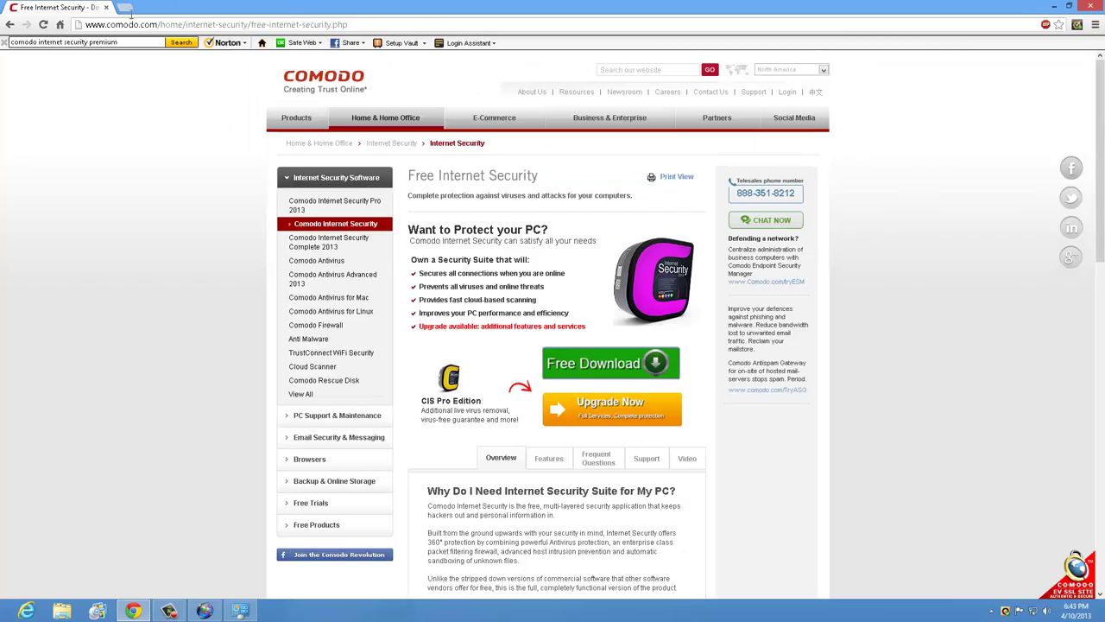
# Step: Return to the Google home page, restore the browser to a smaller window, and close it and the settings window behind it
pyautogui.click(59, 24)
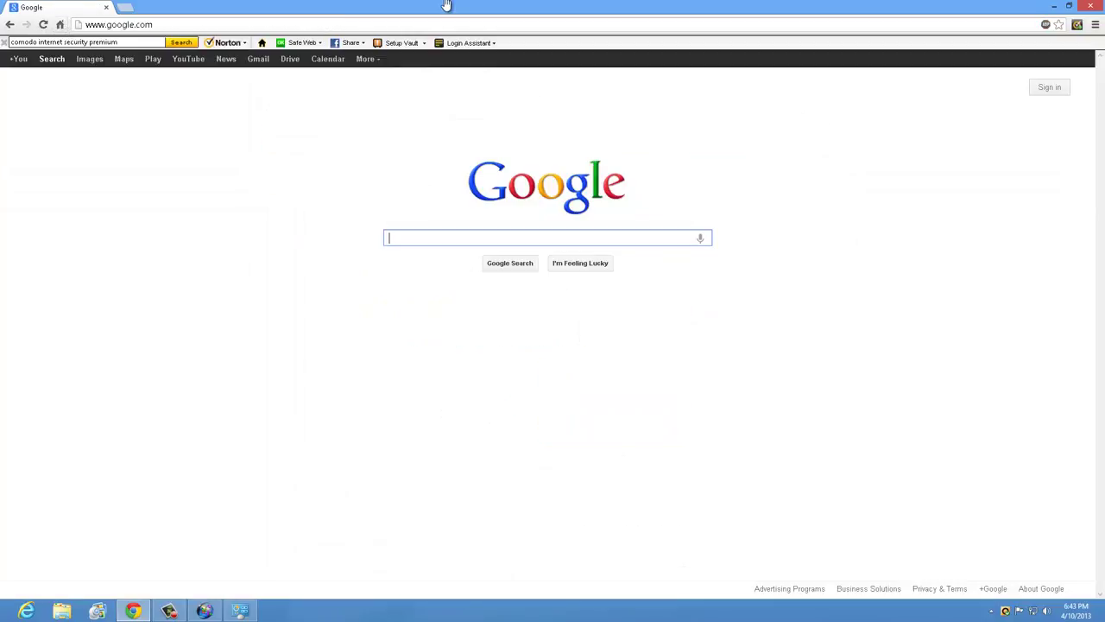
pyautogui.doubleClick(592, 6)
pyautogui.moveTo(478, 47); pyautogui.dragTo(352, 48)
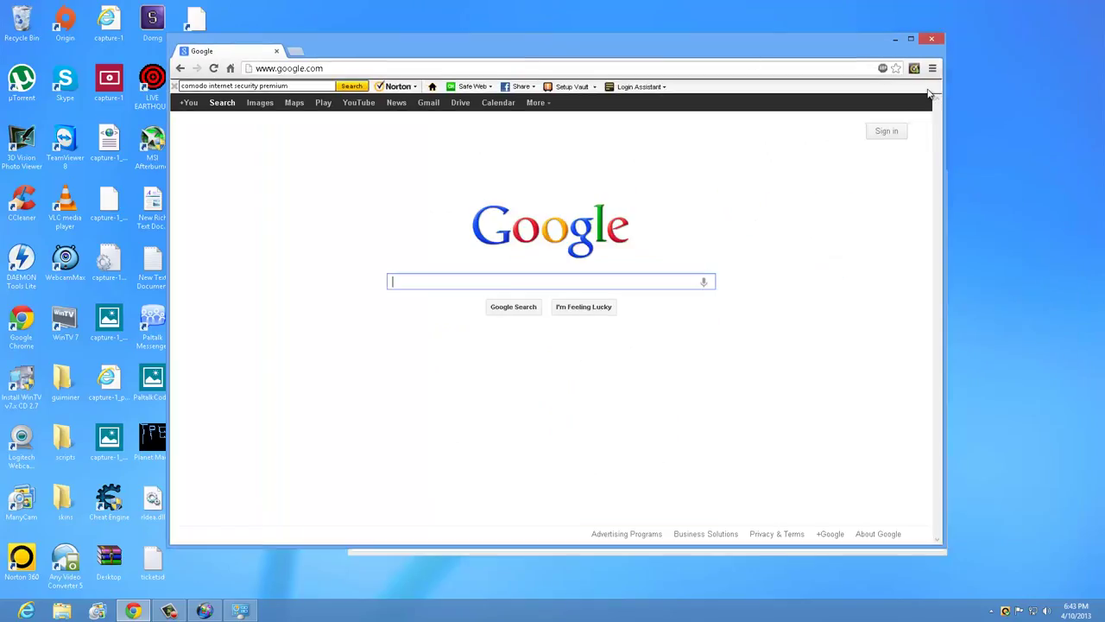
pyautogui.click(932, 39)
pyautogui.click(929, 180)
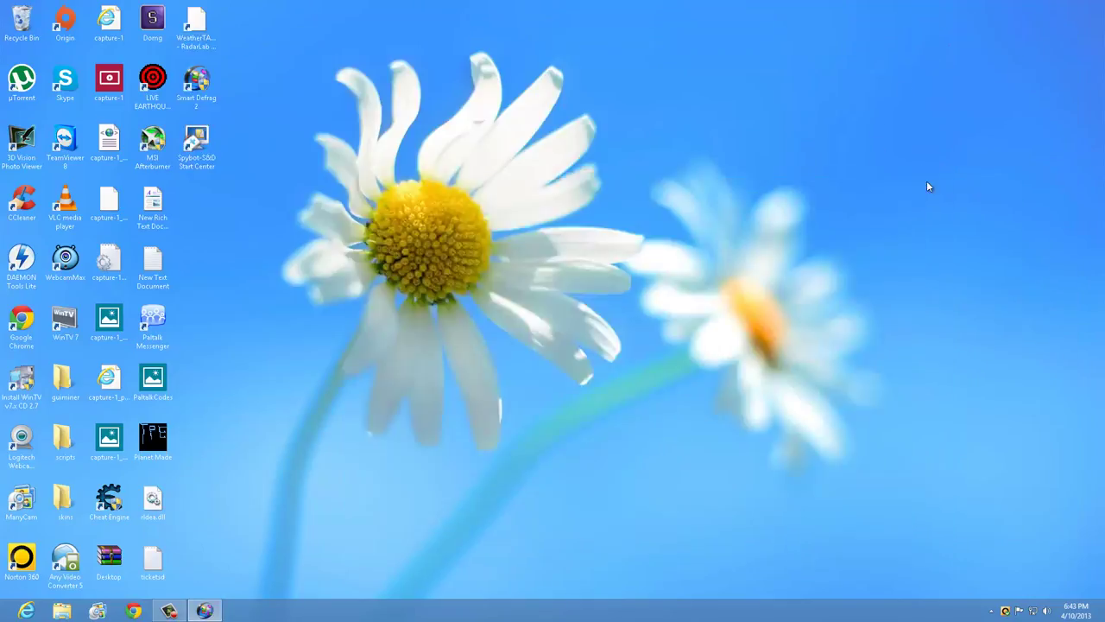